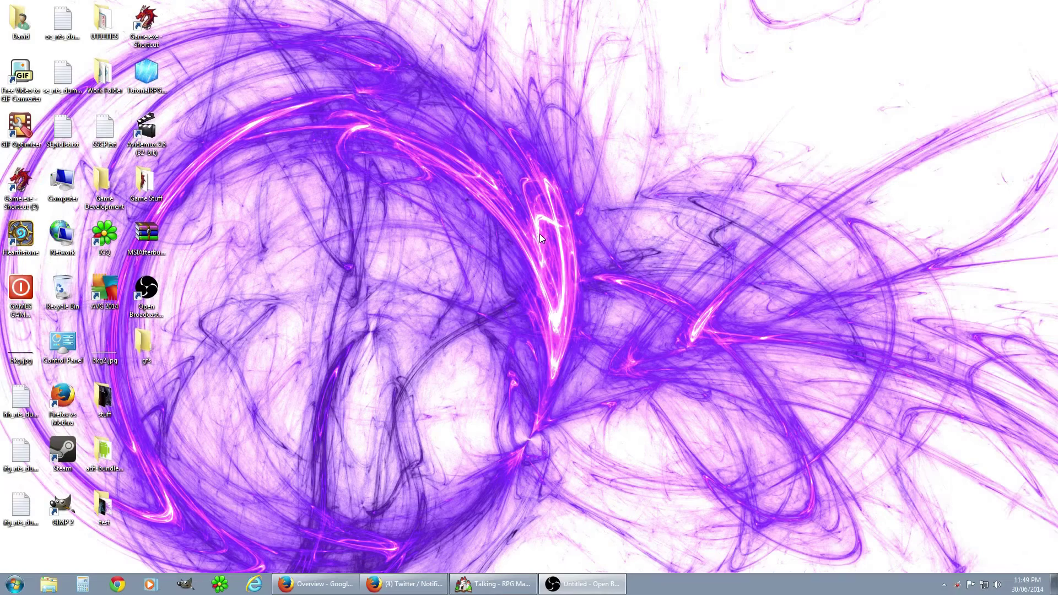
Step: Switch to RPG Maker VX Ace and create a map event just below the mountain cluster with the purple-haired Actor3 character as its graphic
left_click(523, 583)
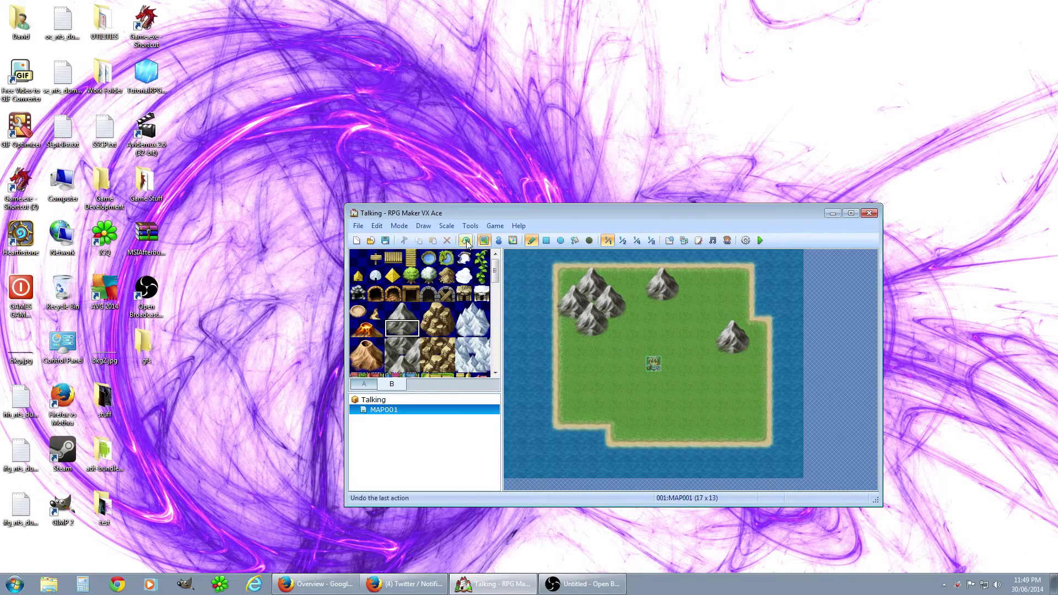
left_click(499, 241)
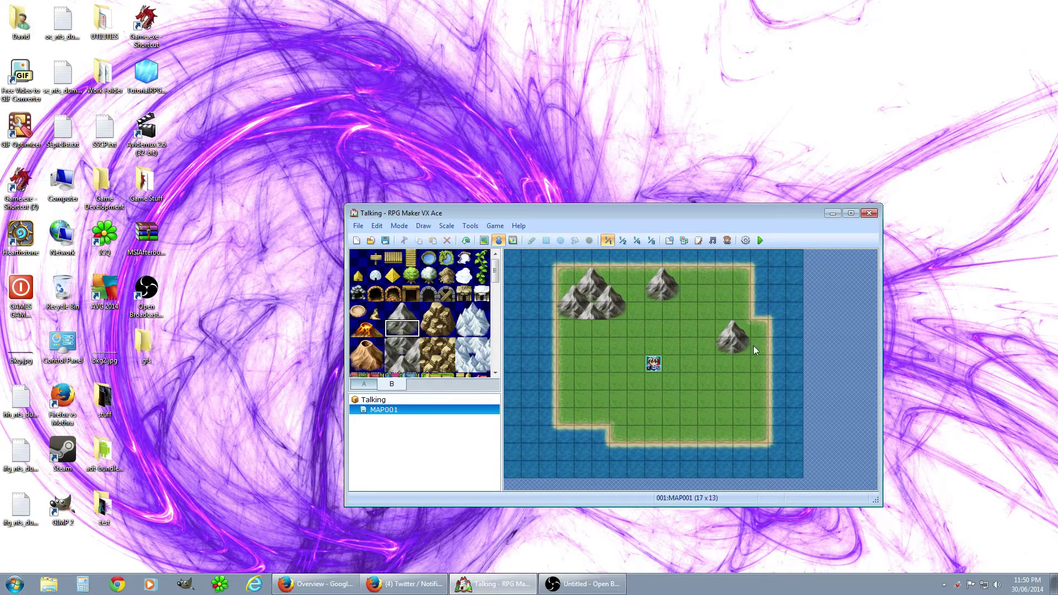
double_click(605, 334)
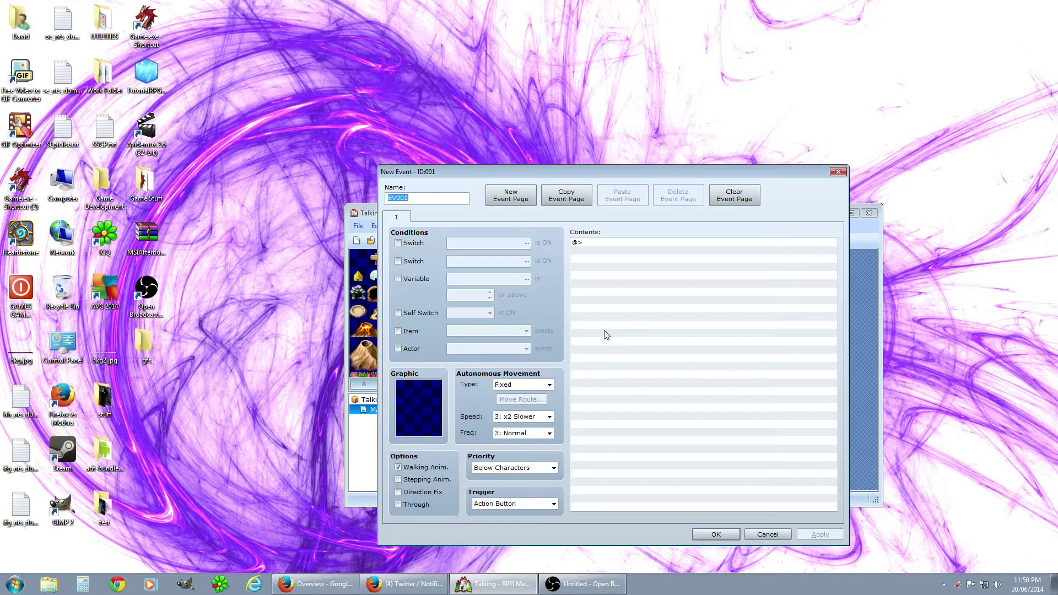
double_click(419, 405)
left_click(457, 255)
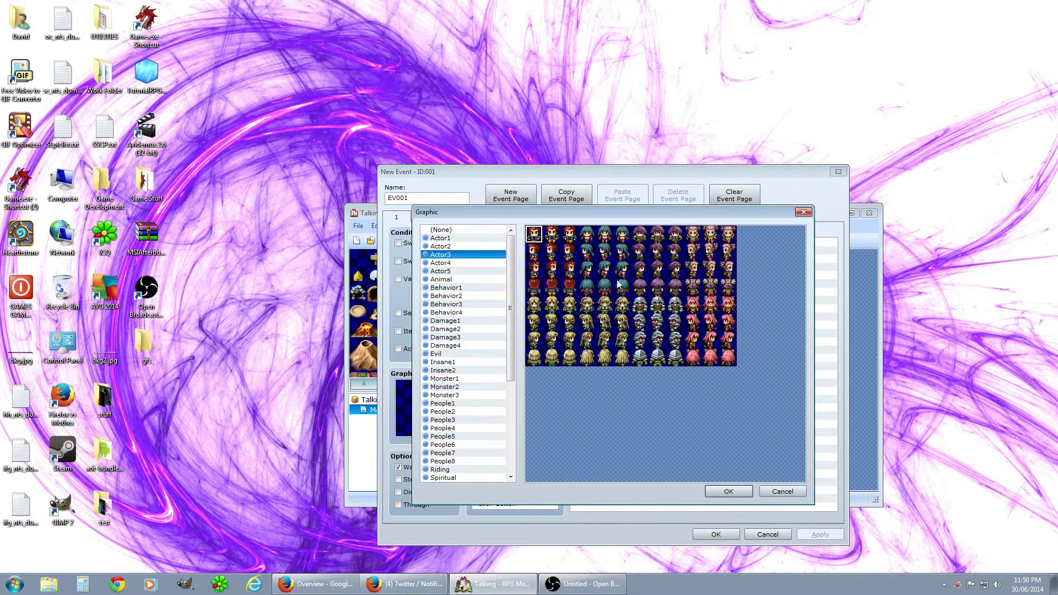
left_click(675, 253)
left_click(654, 237)
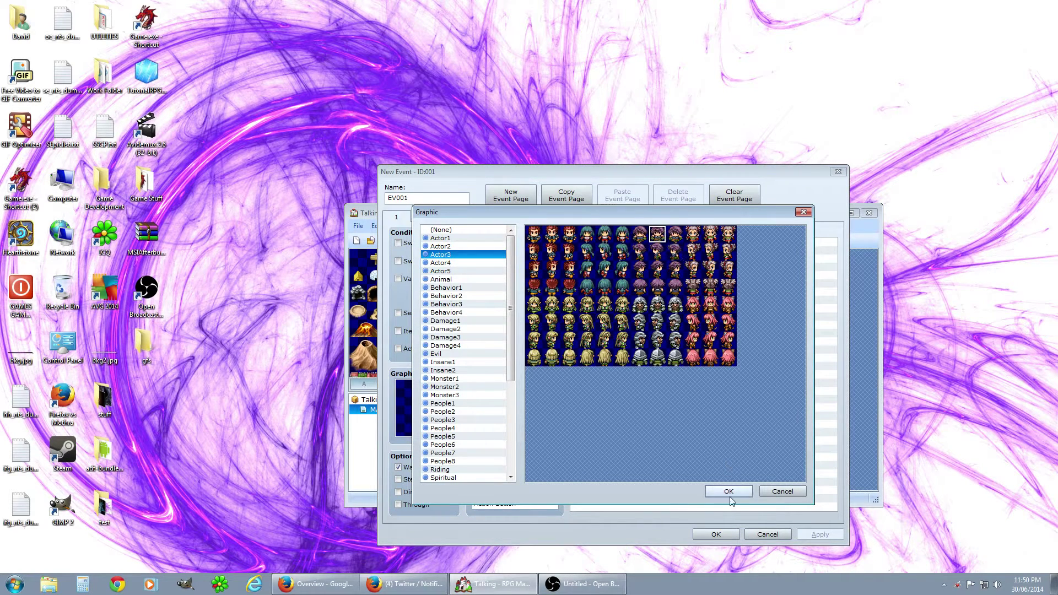
left_click(729, 491)
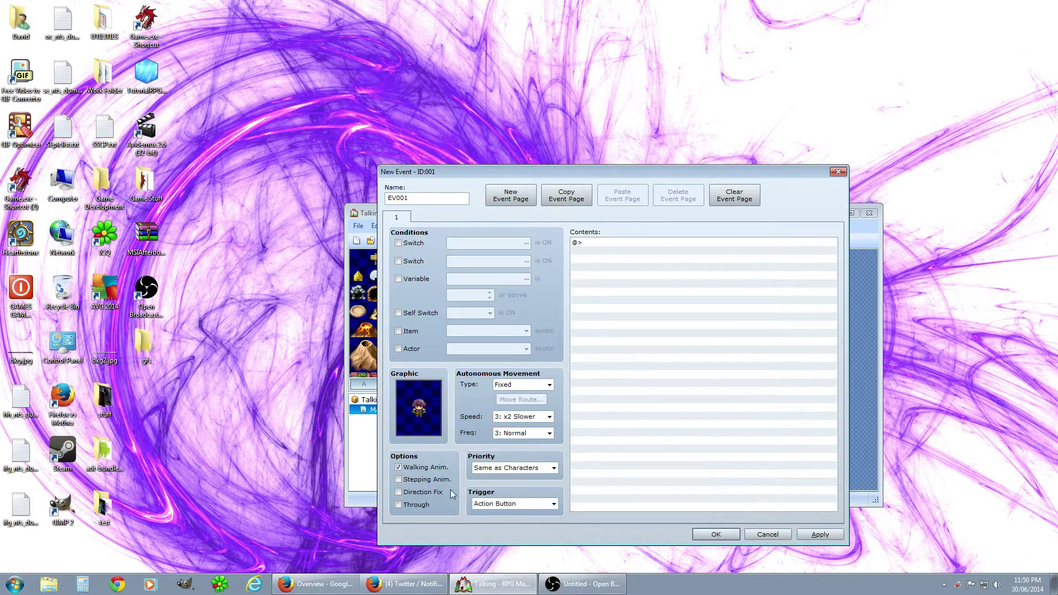
left_click(700, 533)
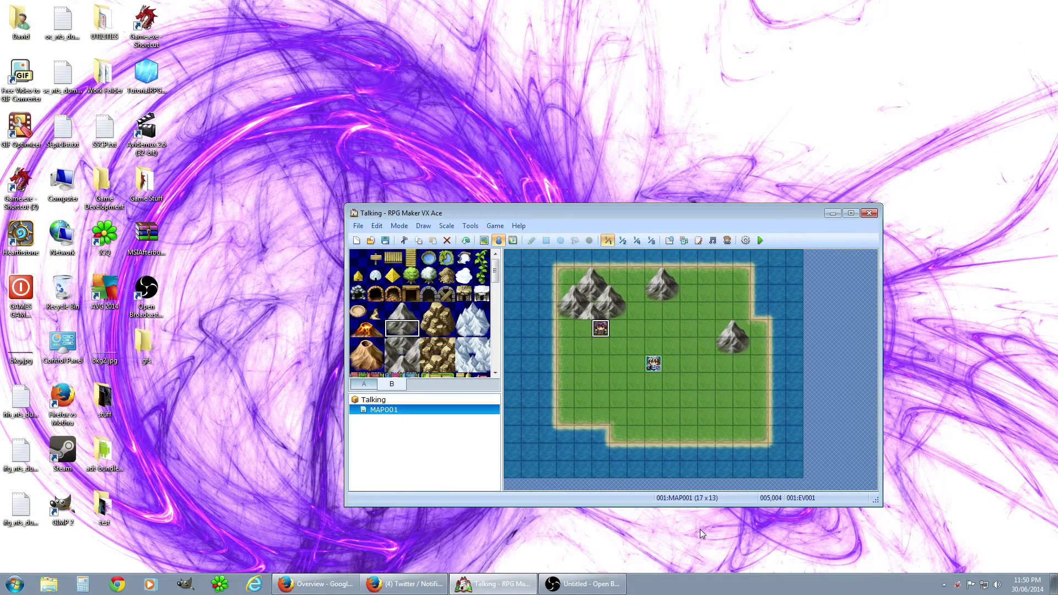
Step: Create a second event on the grass above the lone eastern mountain, using the green-clad Actor5 character as its graphic
left_click(709, 310)
double_click(709, 310)
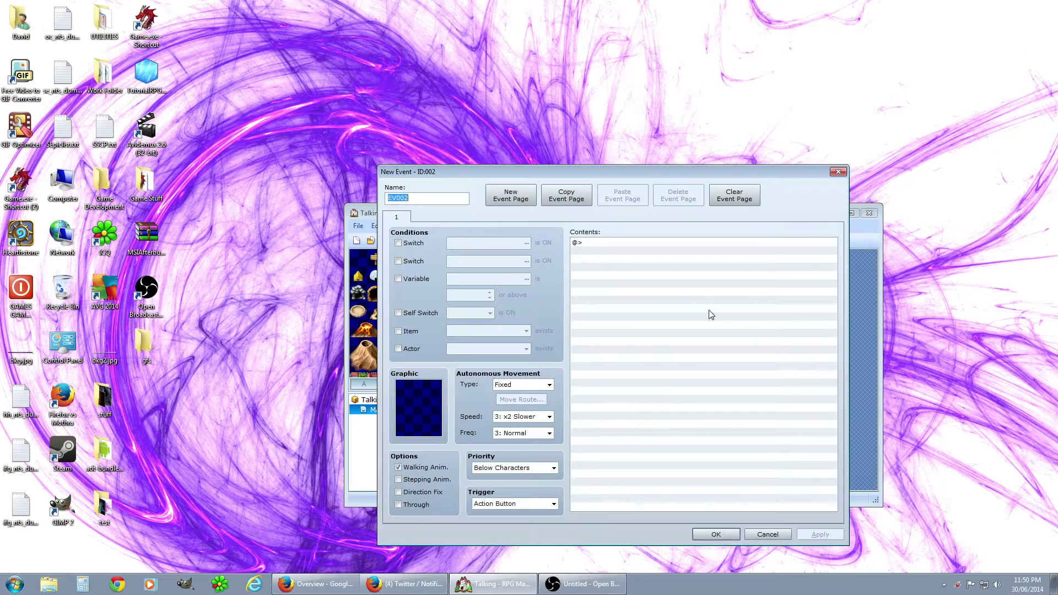
double_click(421, 413)
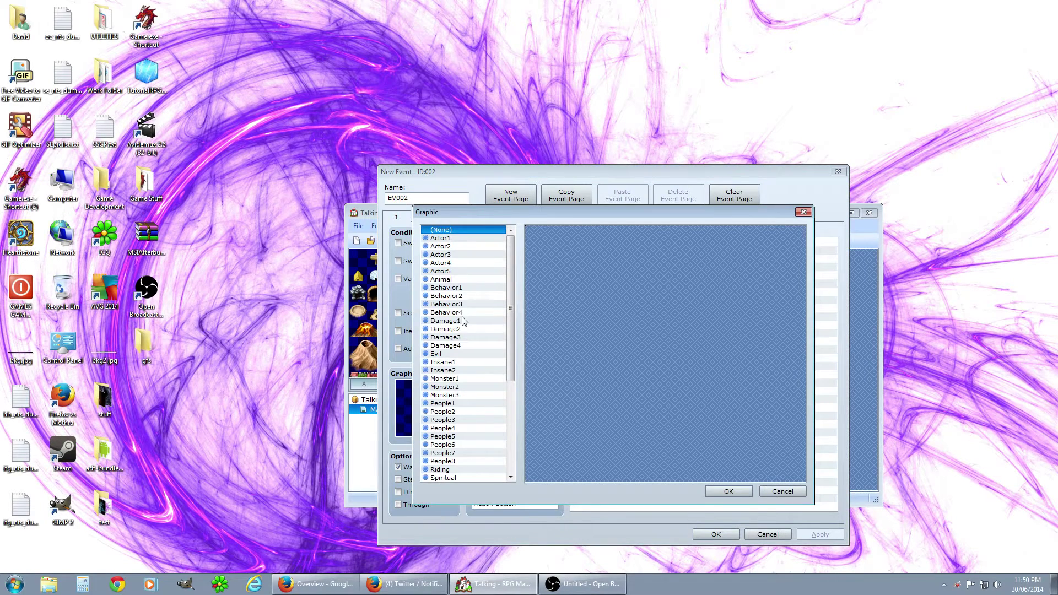
left_click(445, 271)
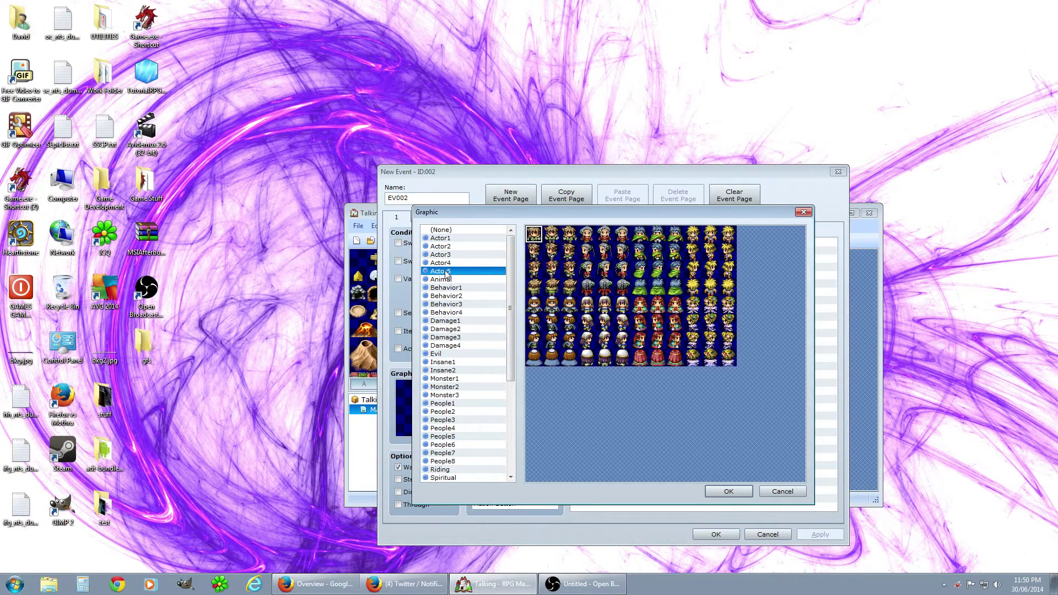
left_click(652, 236)
left_click(728, 491)
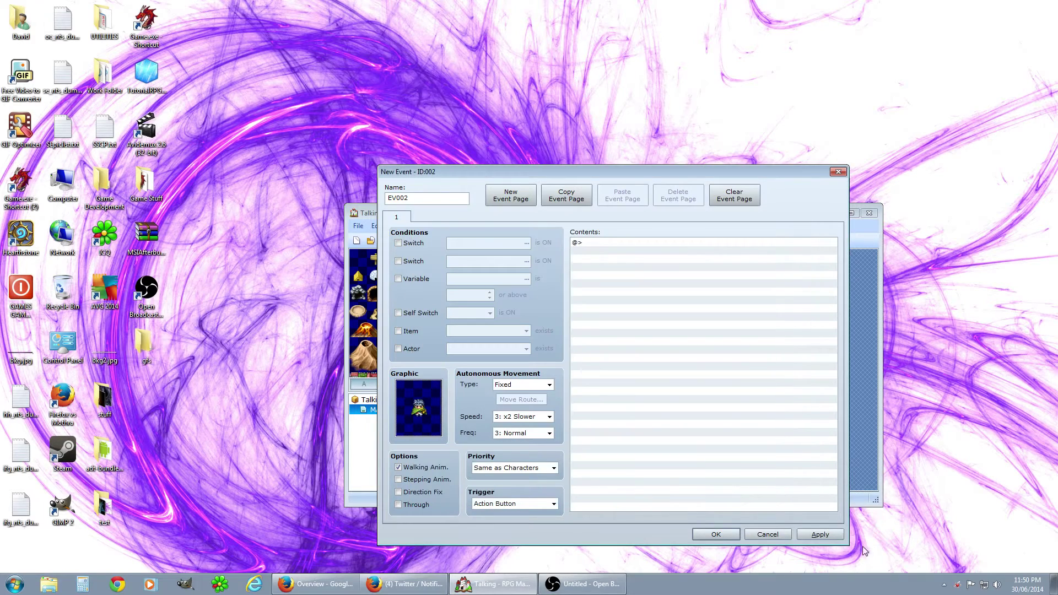
left_click(720, 535)
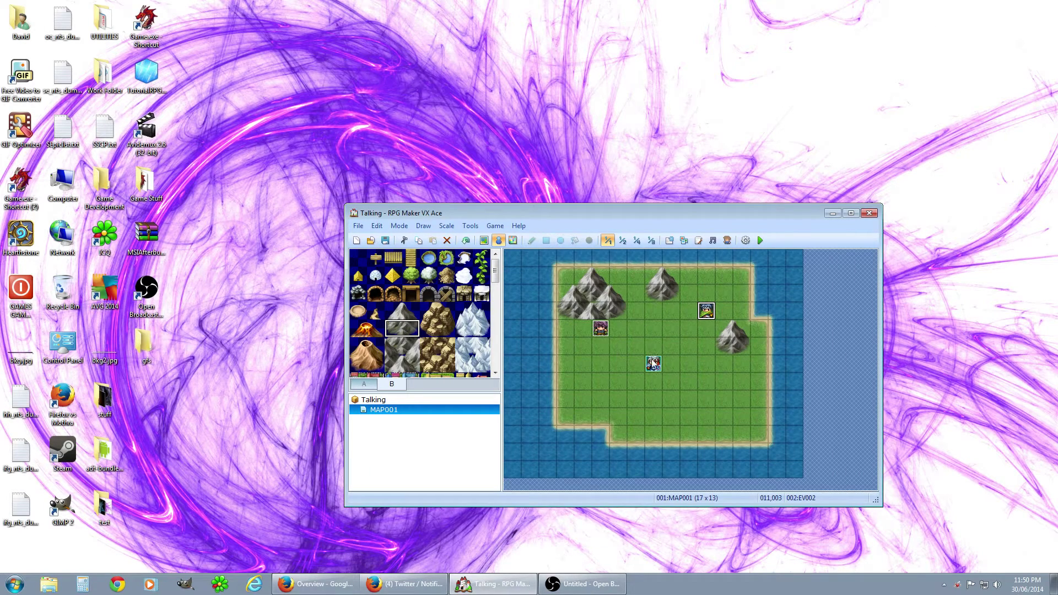
Step: Rename the purple-haired character's event as Purplehairguy
double_click(600, 330)
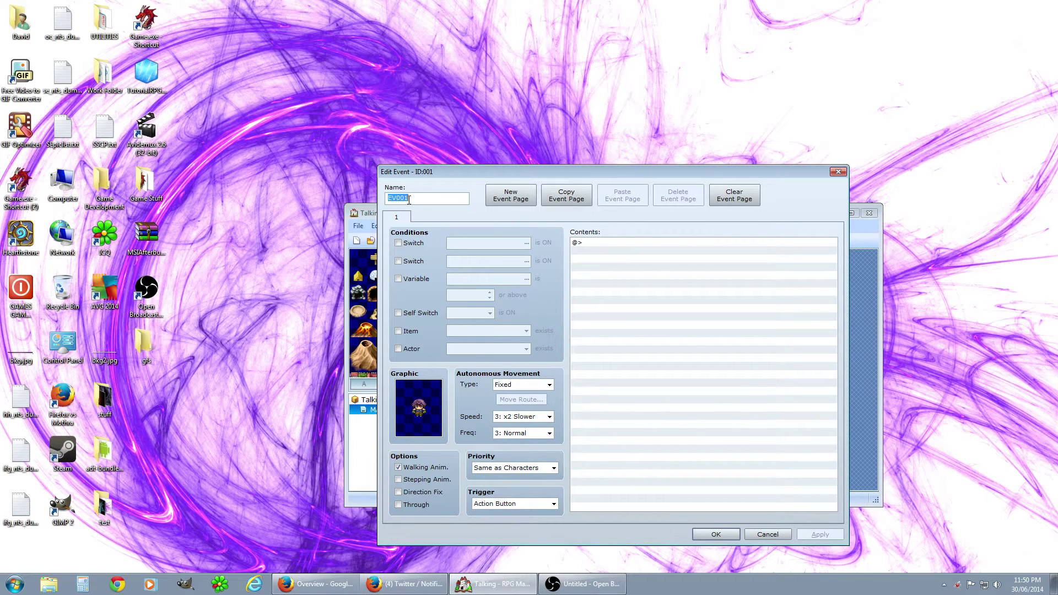
type("Purplehairguy")
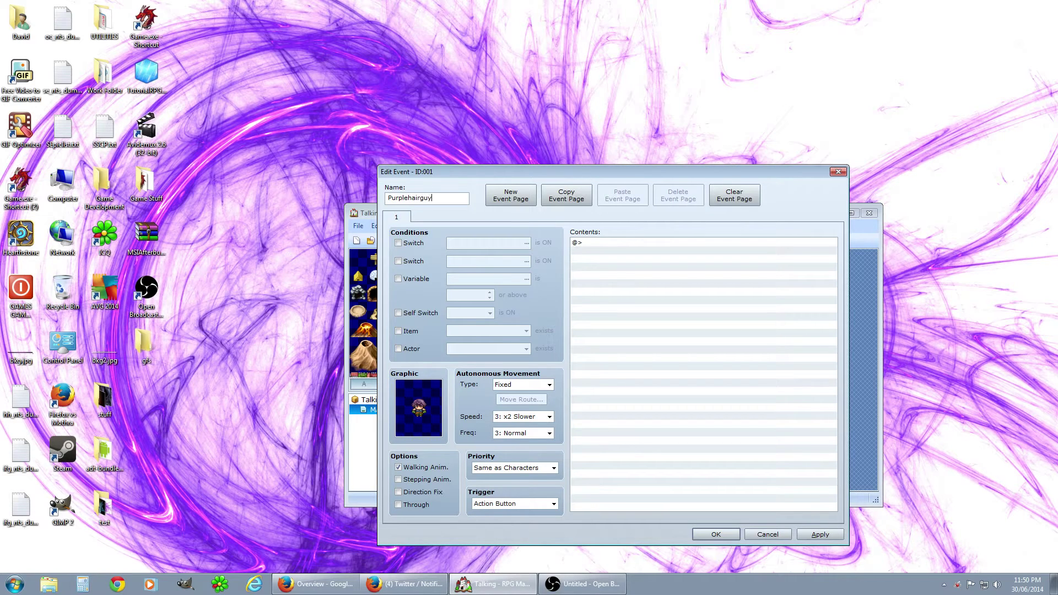
left_click(715, 362)
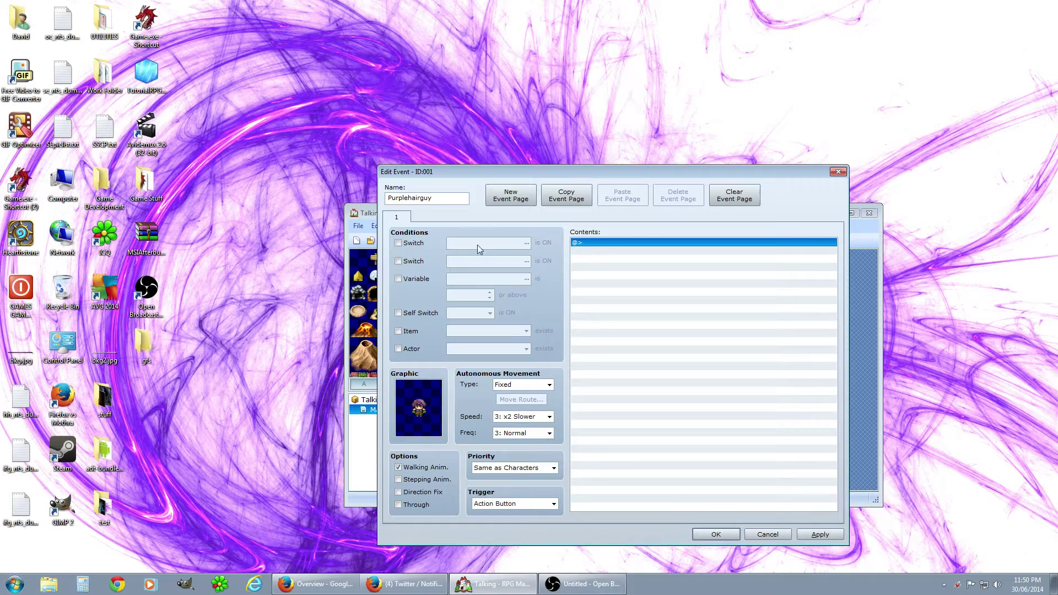
Step: Set the event's autonomous movement to Random, with priority Same as Characters and speed 3: x2 Slower
left_click(534, 469)
left_click(543, 471)
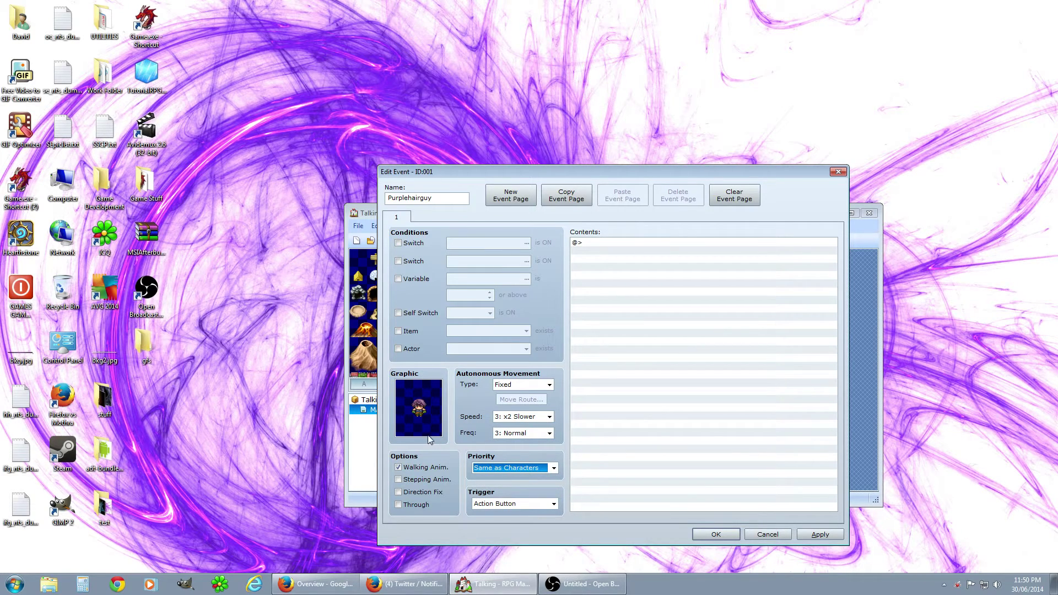
left_click(522, 385)
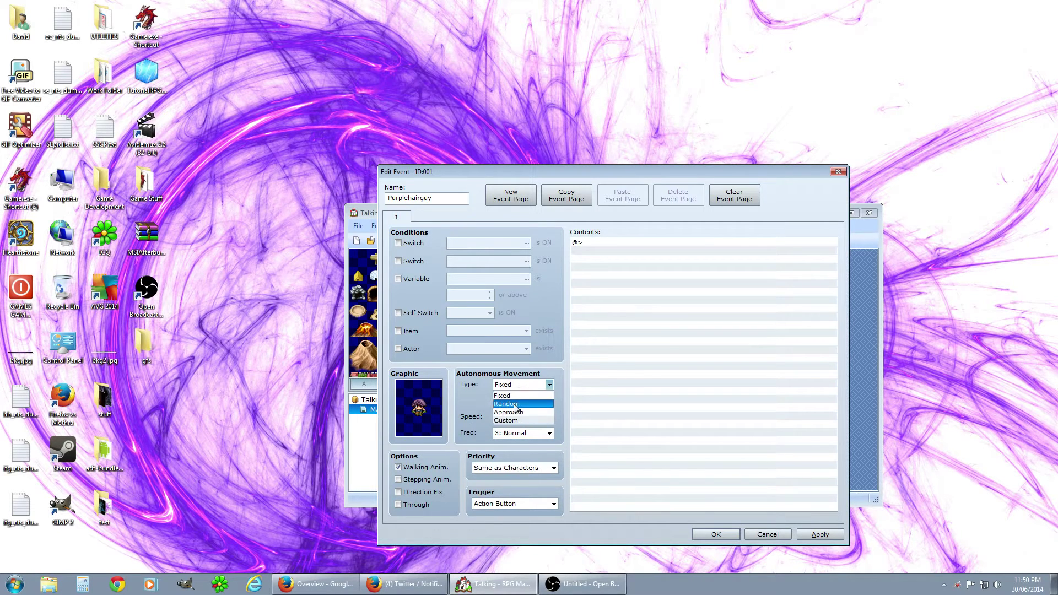
left_click(516, 402)
left_click(528, 418)
left_click(524, 443)
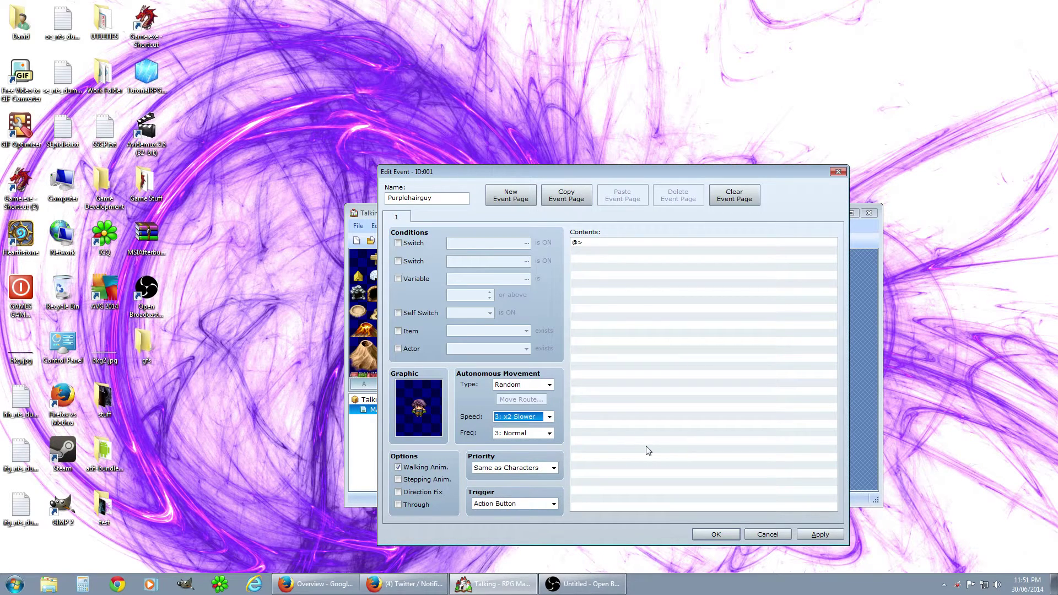
Step: Add a Show Text command to the event reading "Hi how's it going." and preview the message
double_click(619, 246)
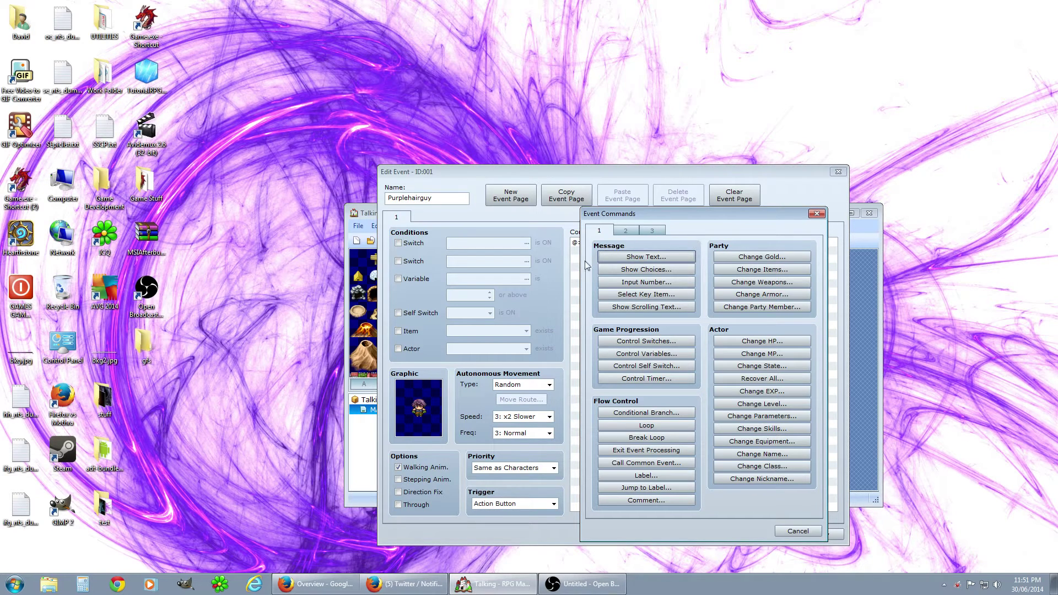
left_click(656, 257)
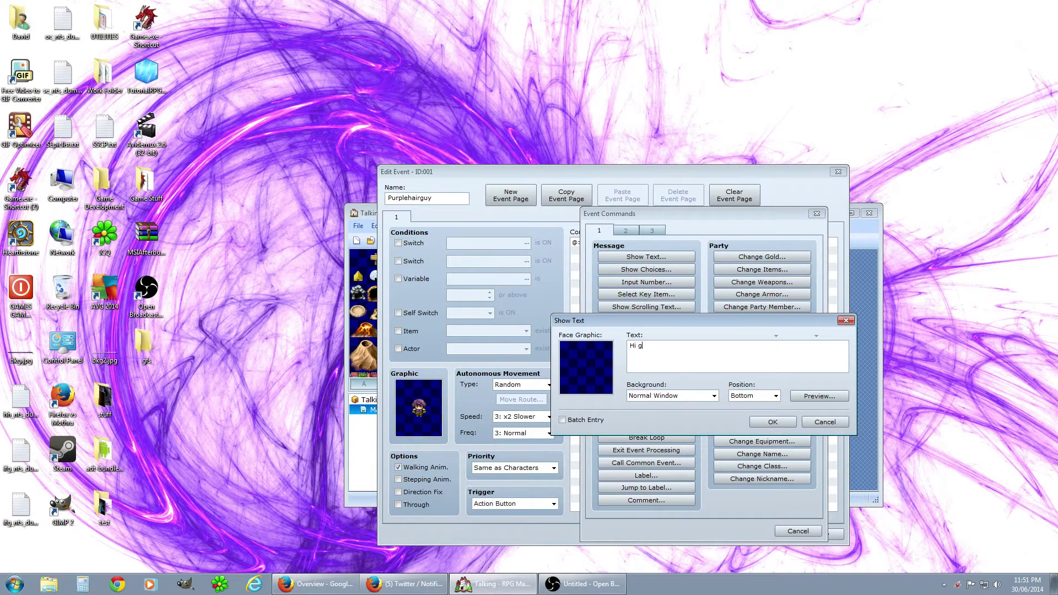
type("Hi how's it going.")
left_click(816, 398)
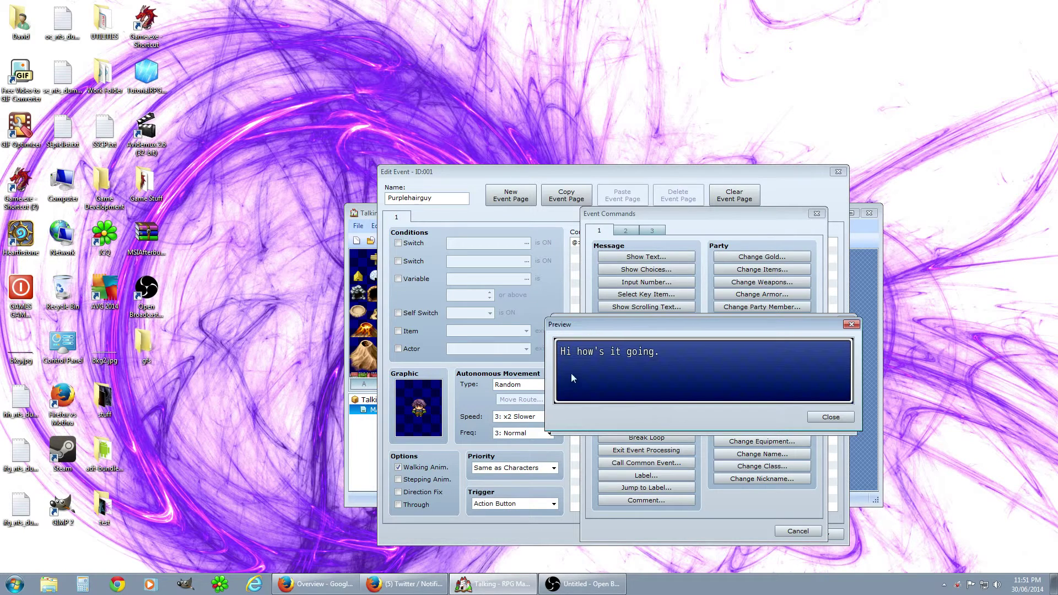
left_click(836, 419)
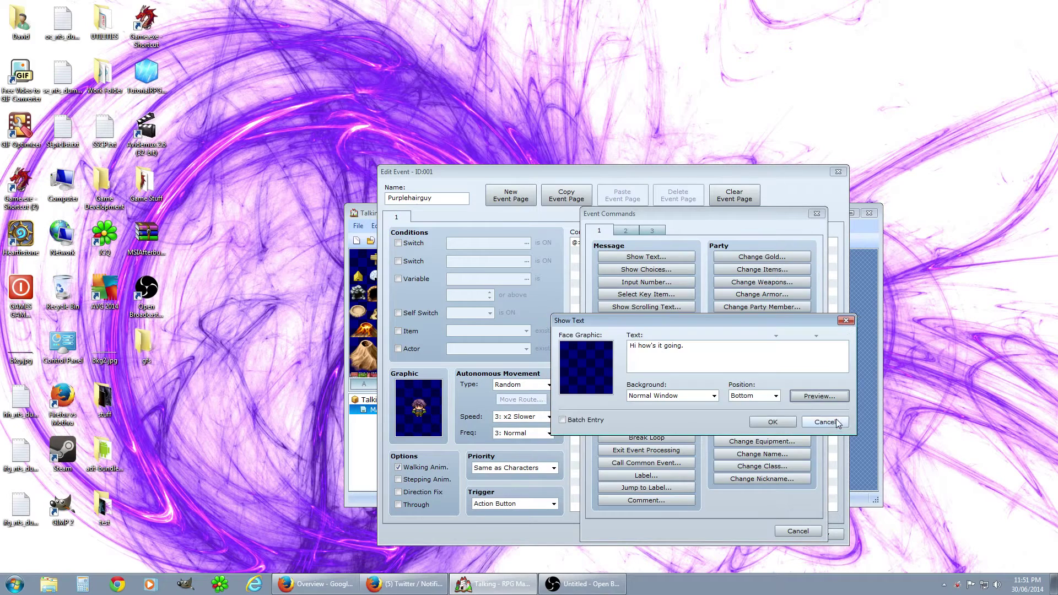
Step: Give the message the face graphic of the grey-bearded man from the Actor1 set
double_click(582, 366)
left_click(567, 288)
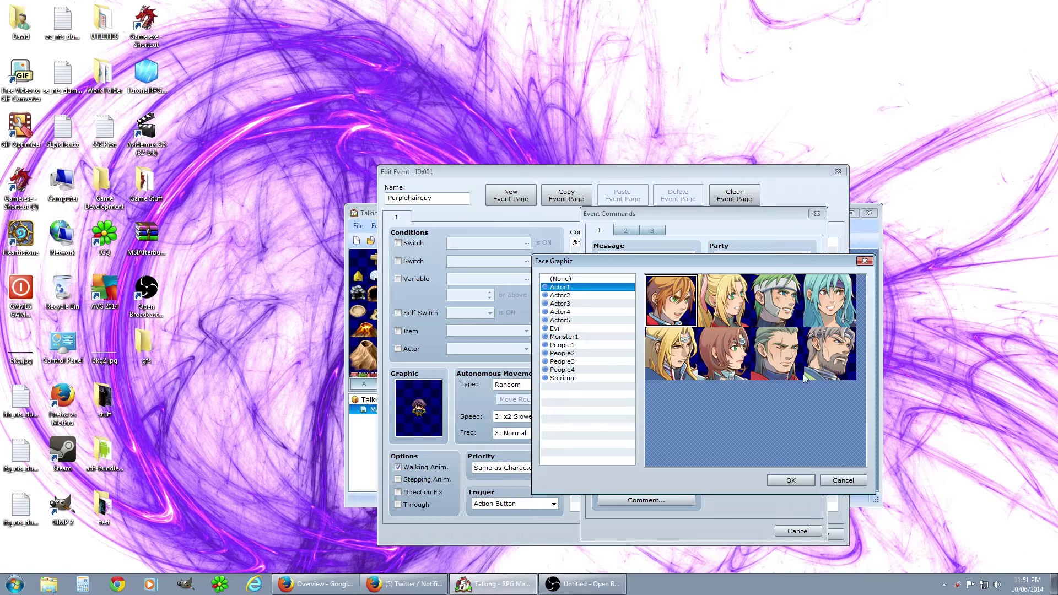
left_click(826, 360)
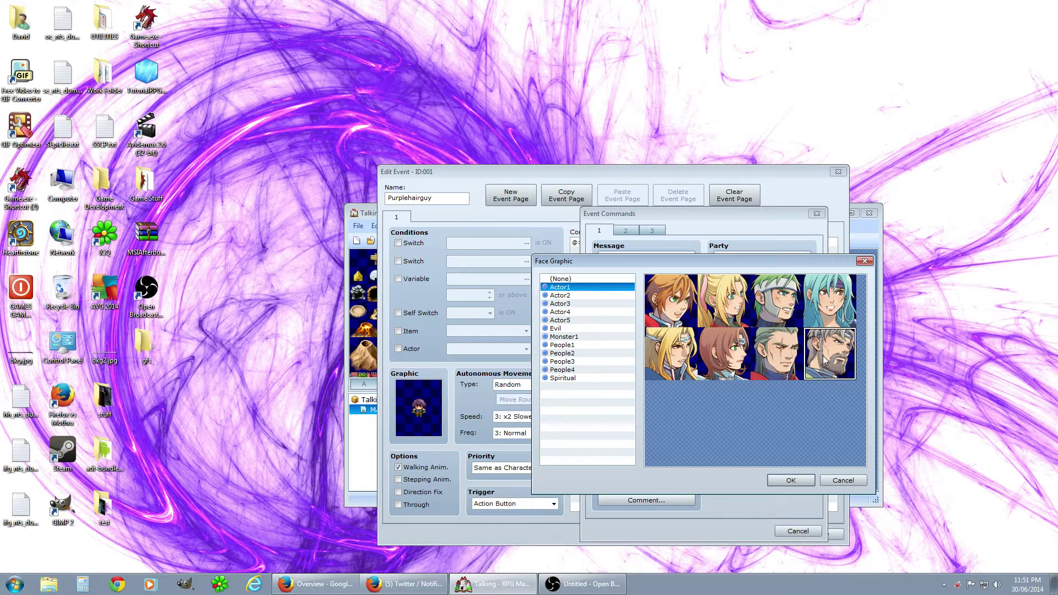
left_click(793, 481)
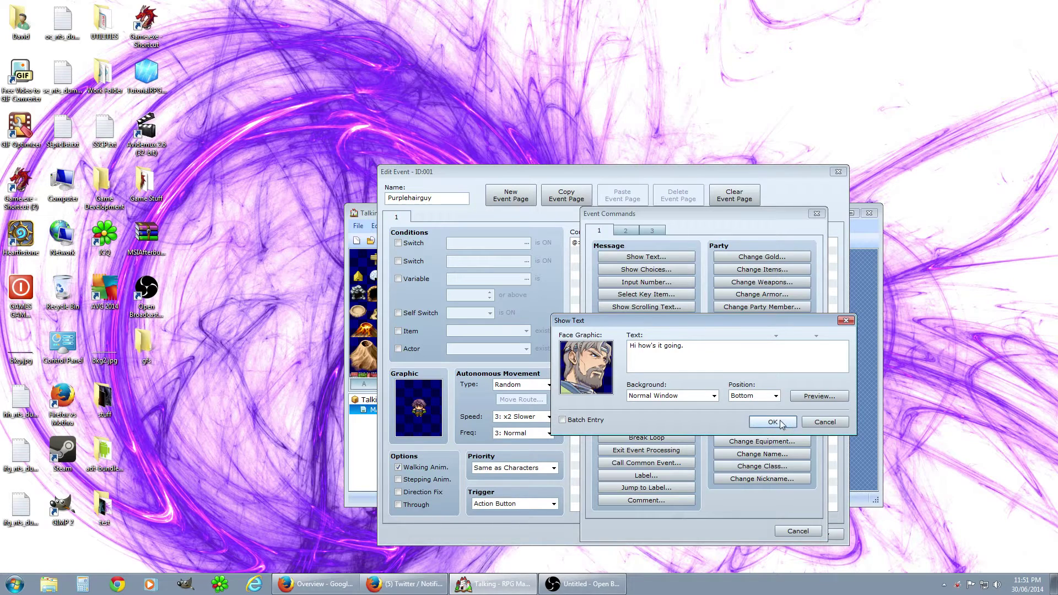
Step: Set the message position to Top with the Normal Window background and add it to the event contents
left_click(715, 397)
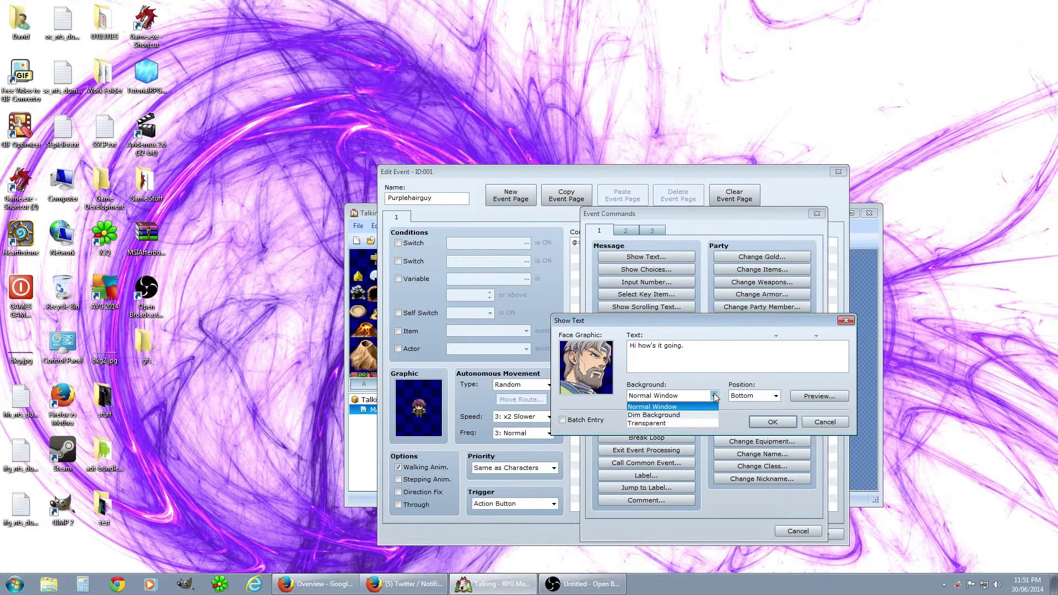
left_click(777, 397)
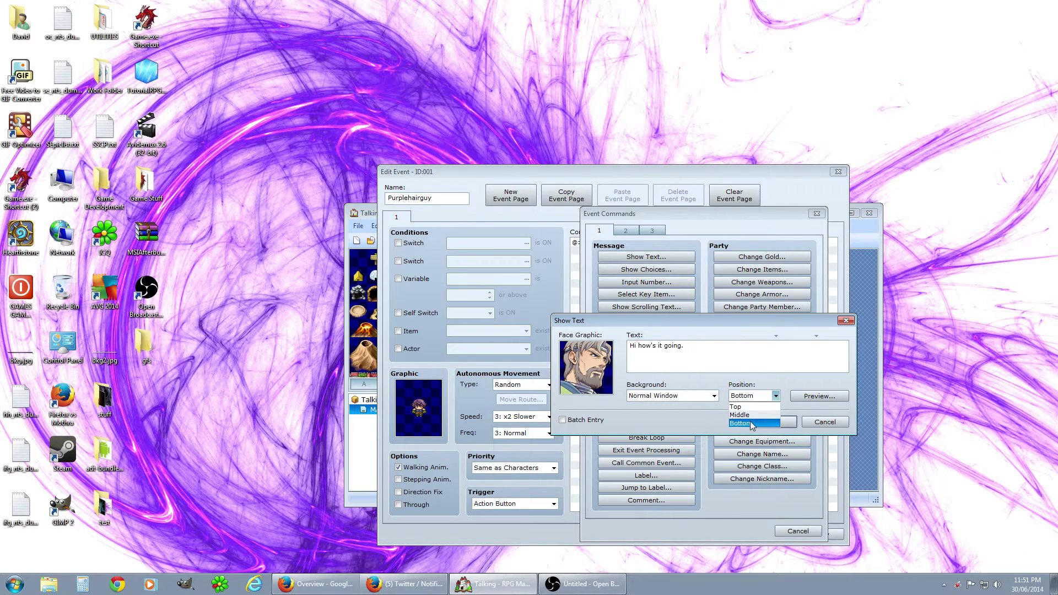
left_click(753, 406)
left_click(701, 397)
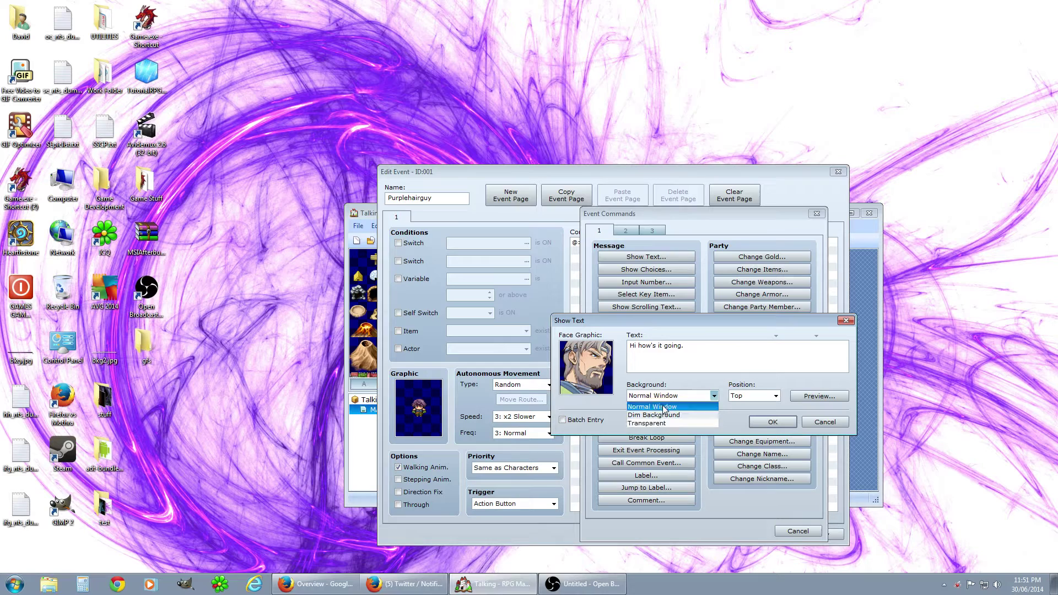
left_click(664, 408)
left_click(668, 397)
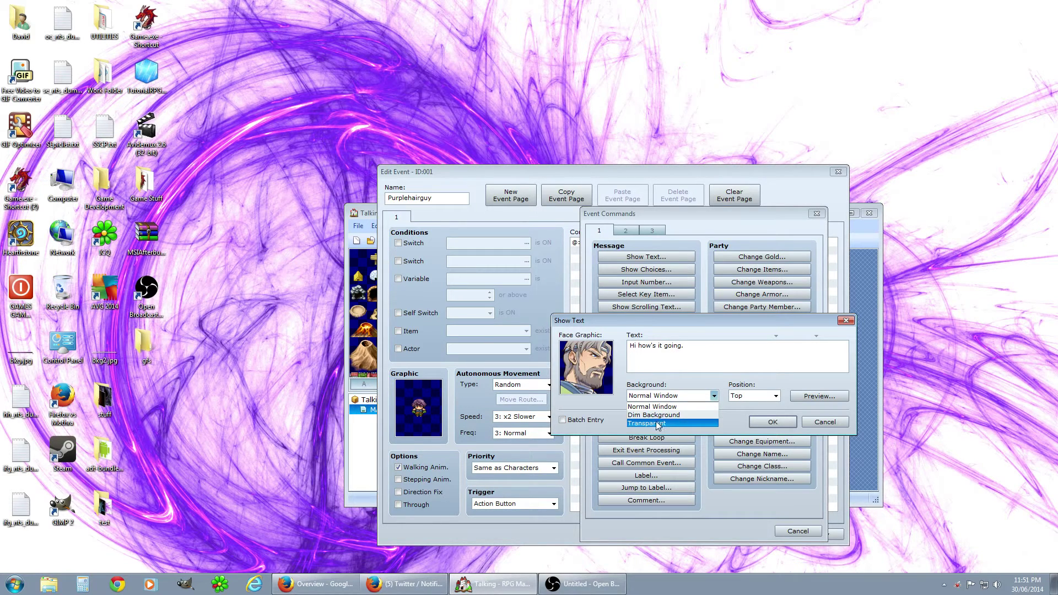
left_click(660, 407)
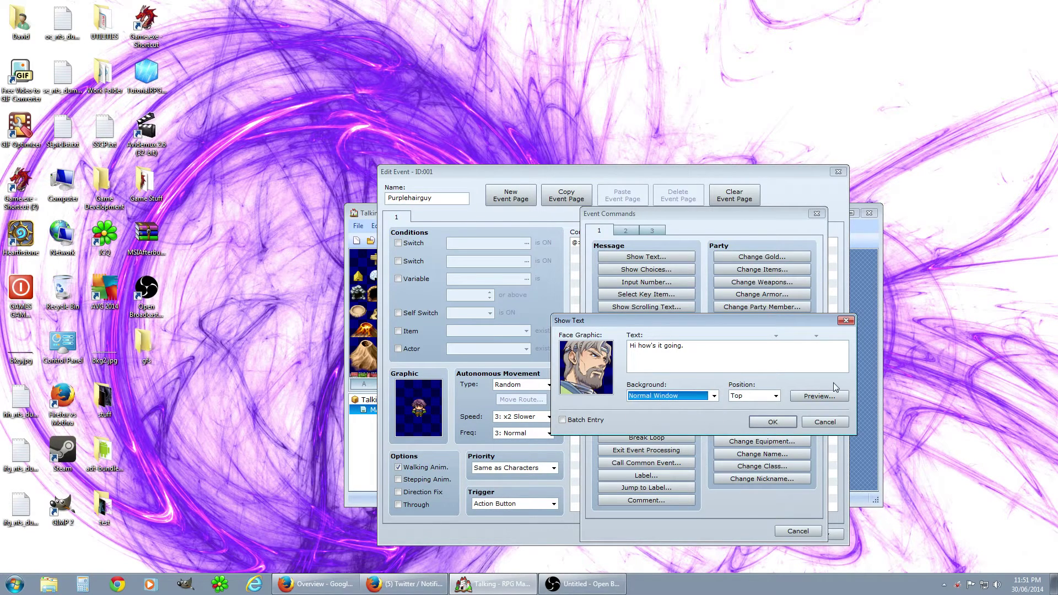
left_click(781, 423)
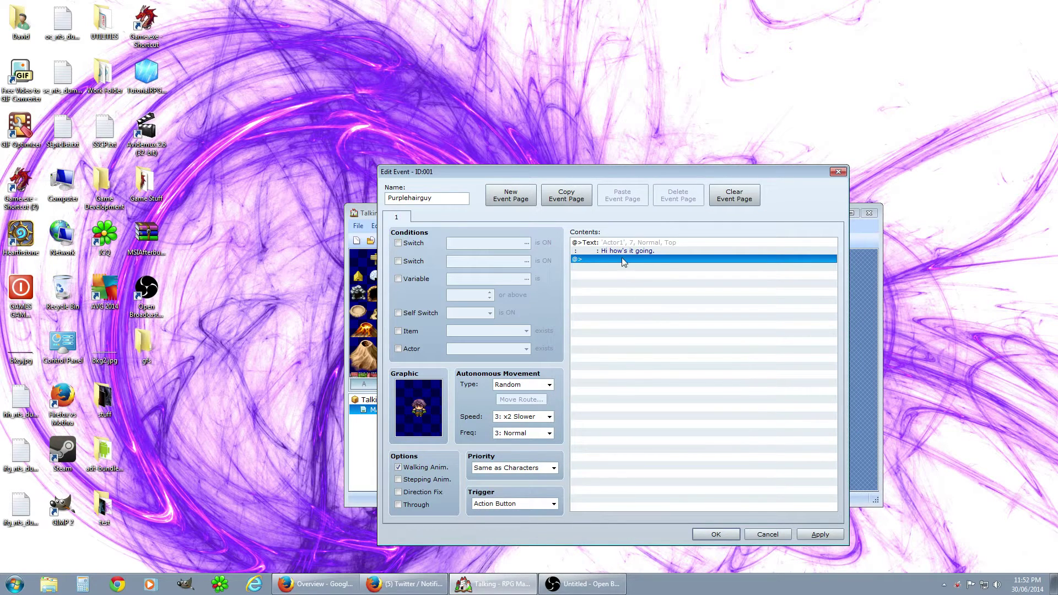
Step: Add a second Show Text command to the Purplehairguy event with the brown-bearded man's face graphic from the People1 set
double_click(618, 260)
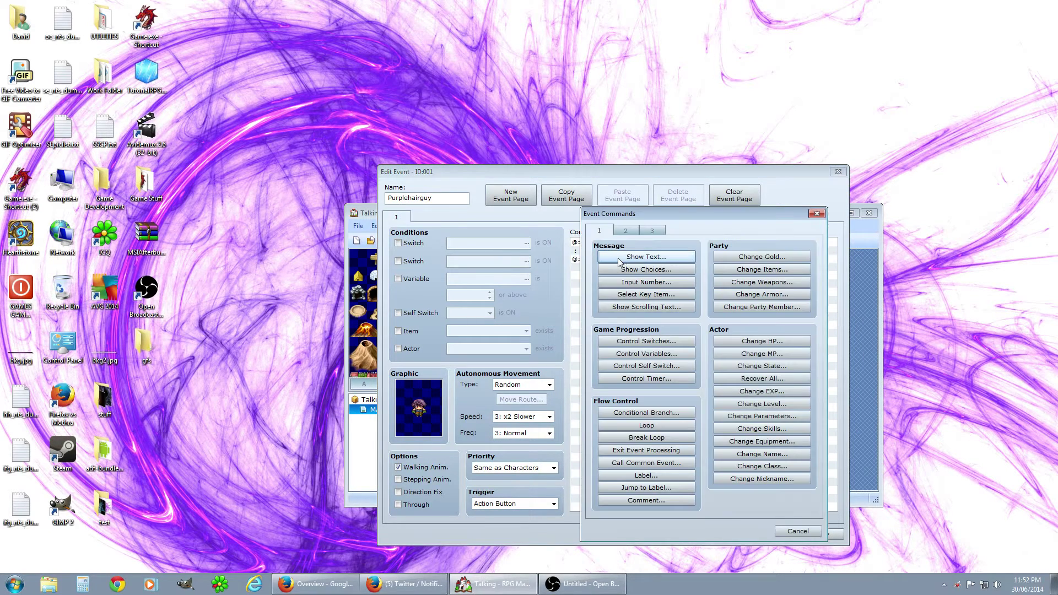
left_click(653, 261)
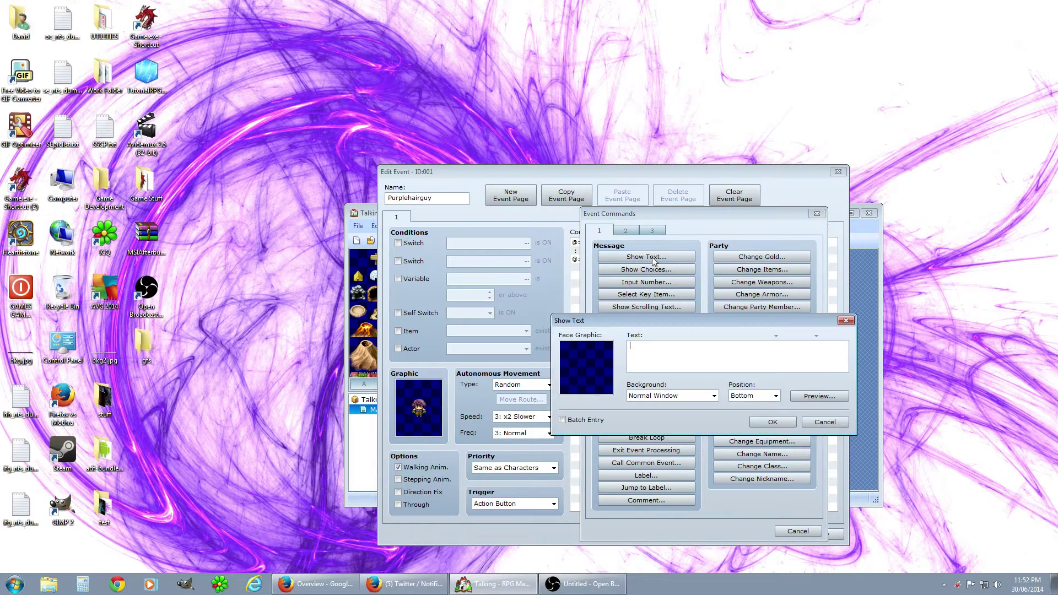
double_click(590, 366)
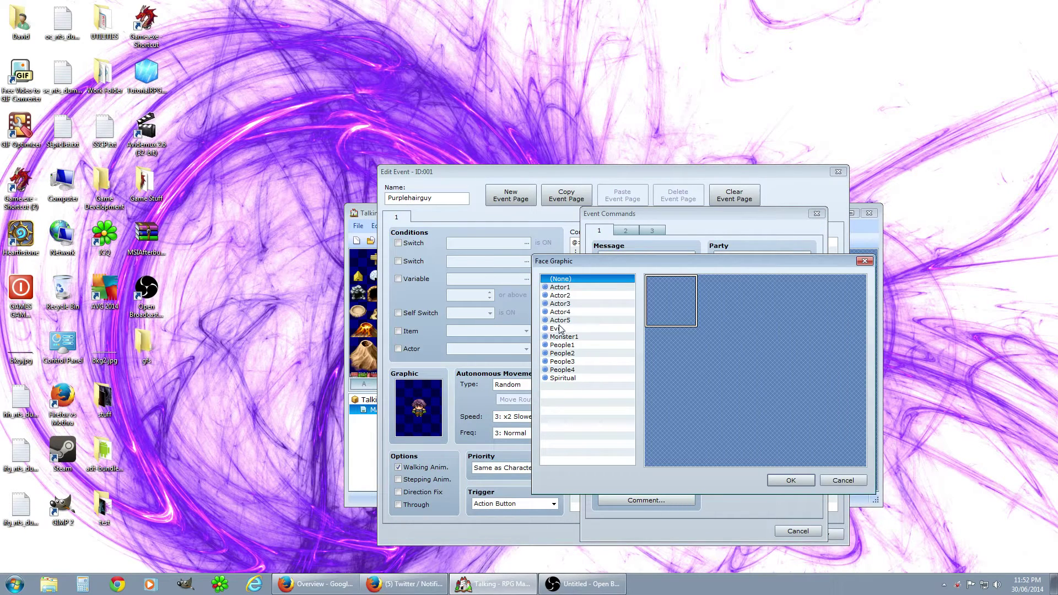
left_click(563, 345)
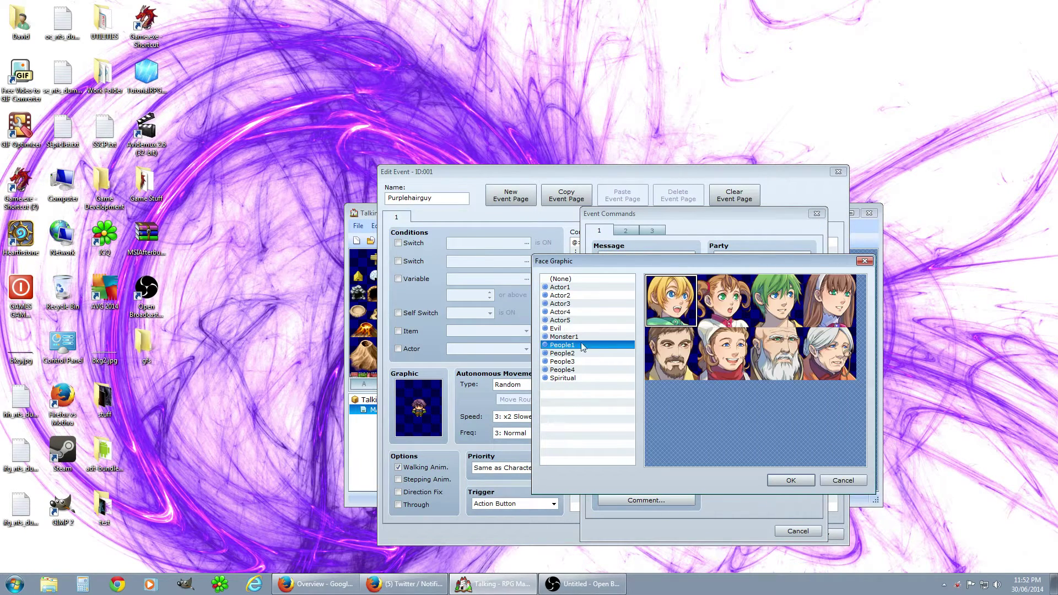
left_click(677, 362)
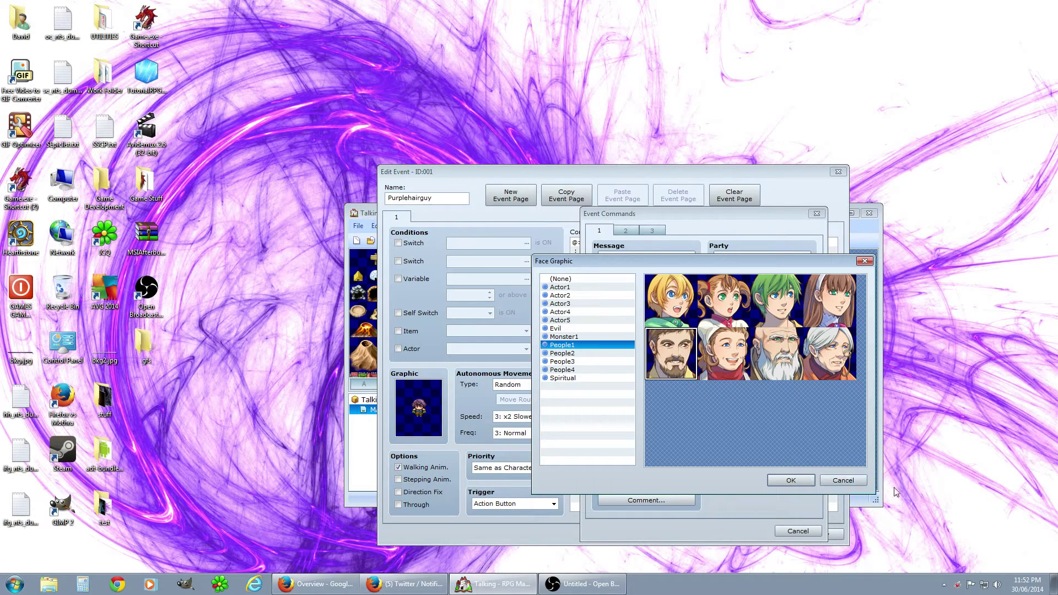
left_click(795, 481)
Step: Enter the message "It's going pretty not so bad.", preview it, add it to the event contents and save the event
left_click(671, 356)
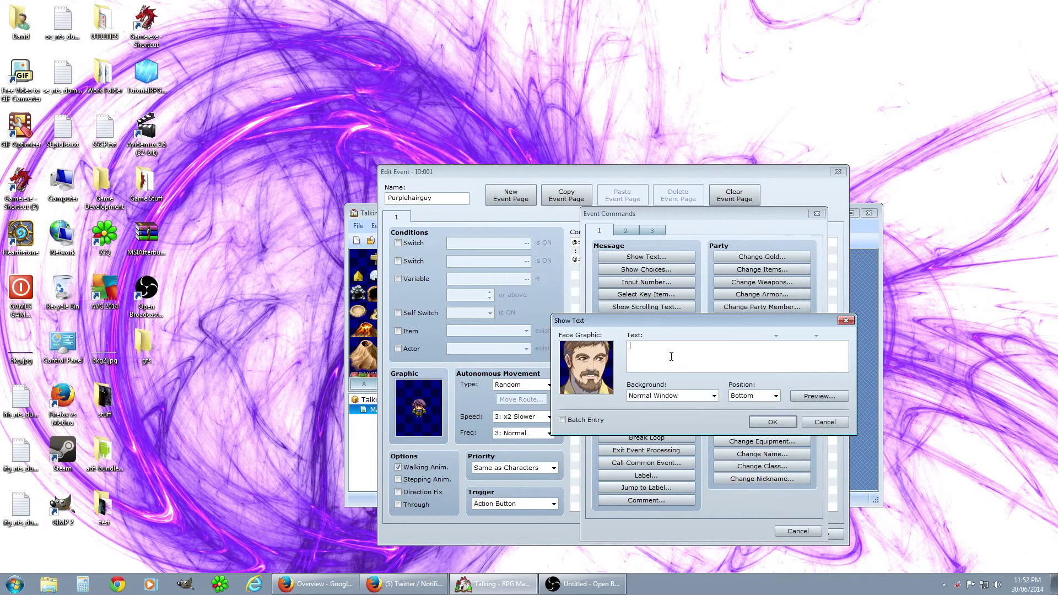
type("It's going pretty not so bad.")
left_click(818, 396)
left_click(830, 417)
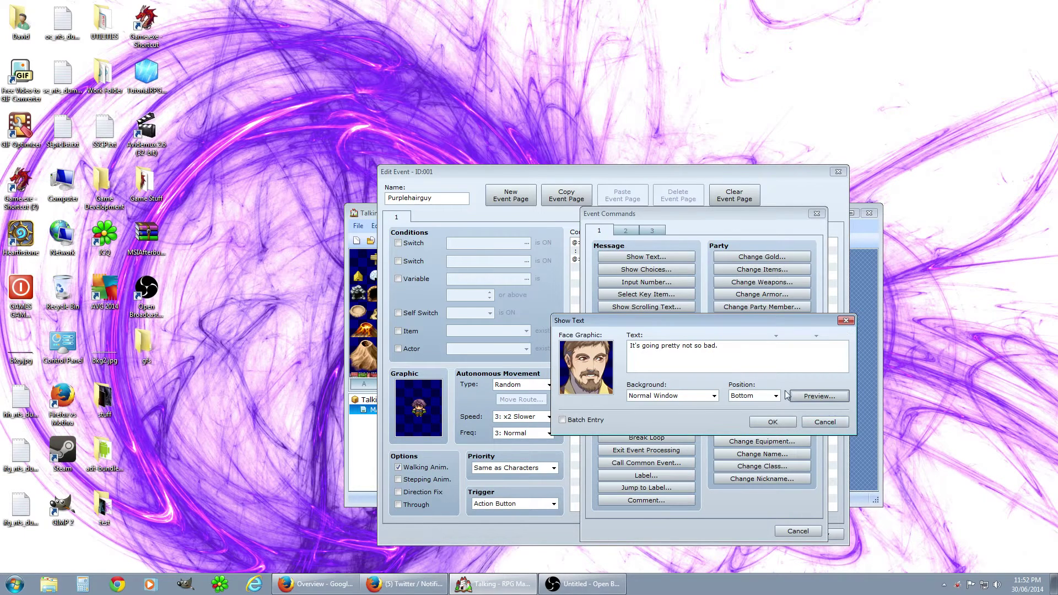
left_click(773, 421)
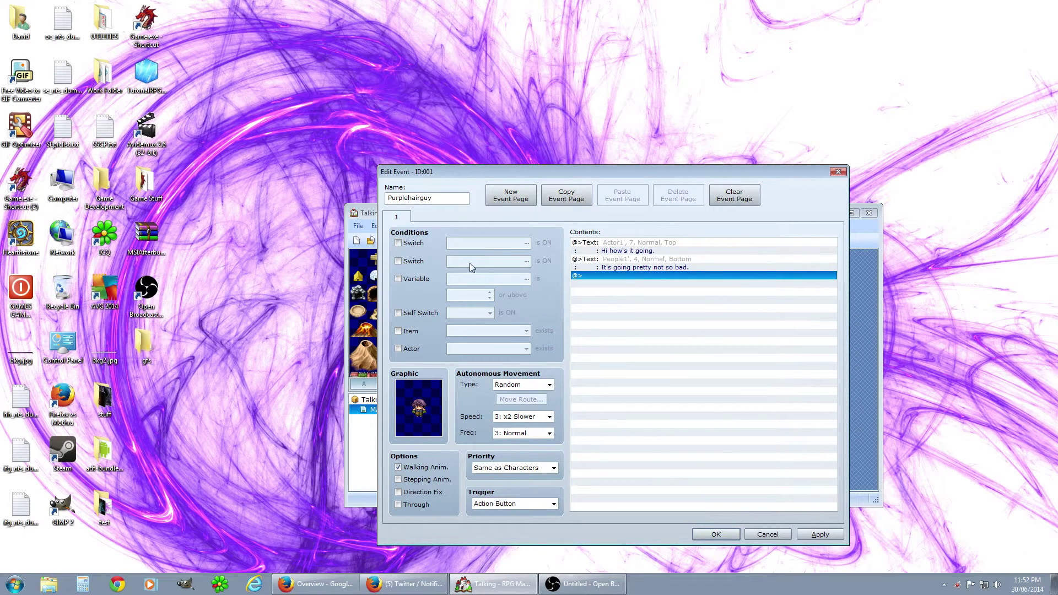
left_click(820, 535)
left_click(717, 535)
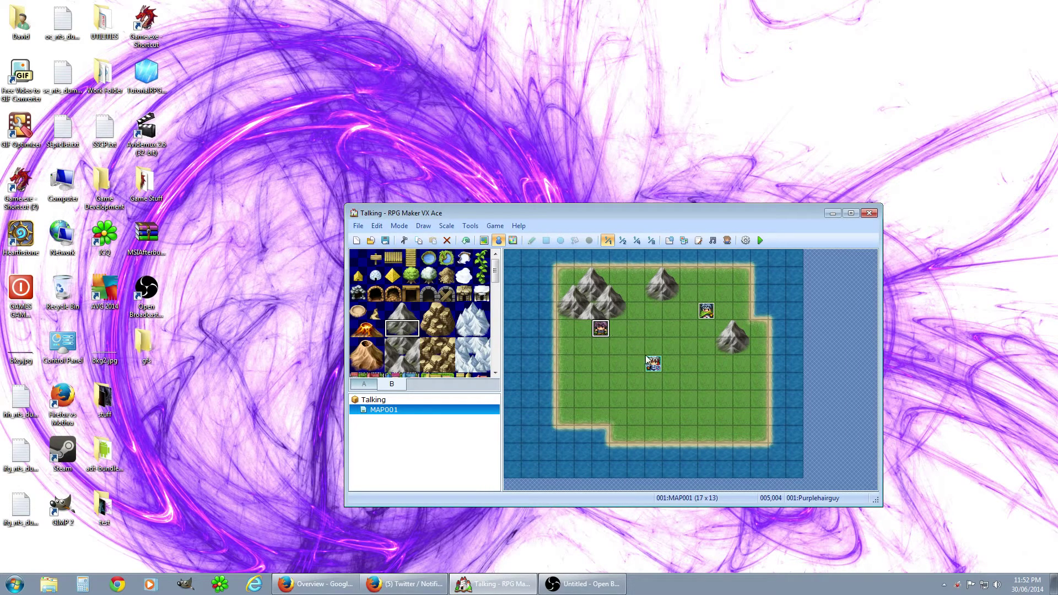
Step: Name the second character event "Sneakguy" and start a Show Text command with the dark teal-haired man's face graphic from Actor4
double_click(708, 312)
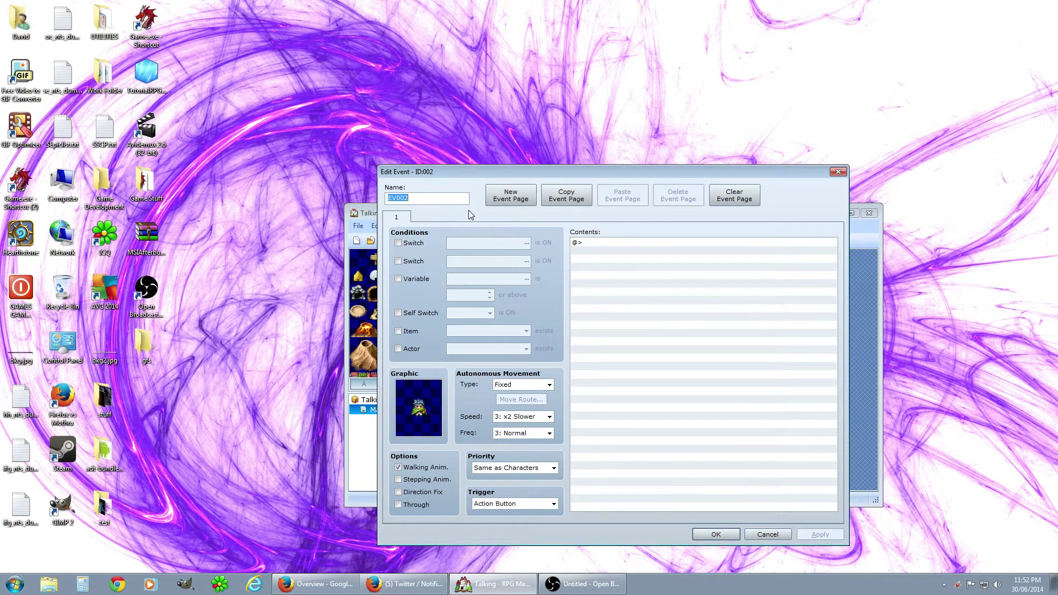
type("Sneakguy")
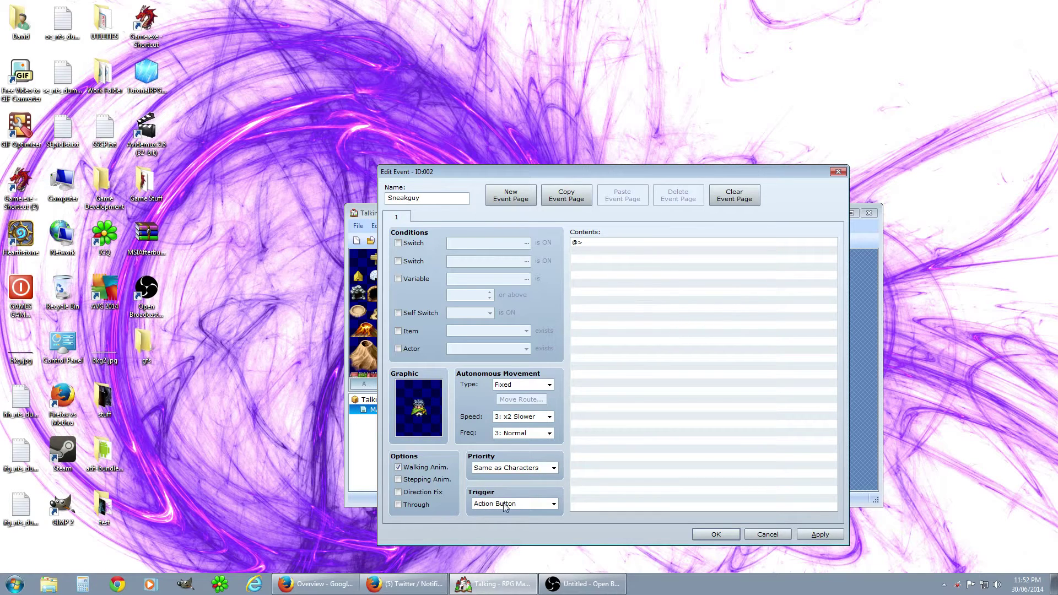
double_click(627, 257)
left_click(634, 258)
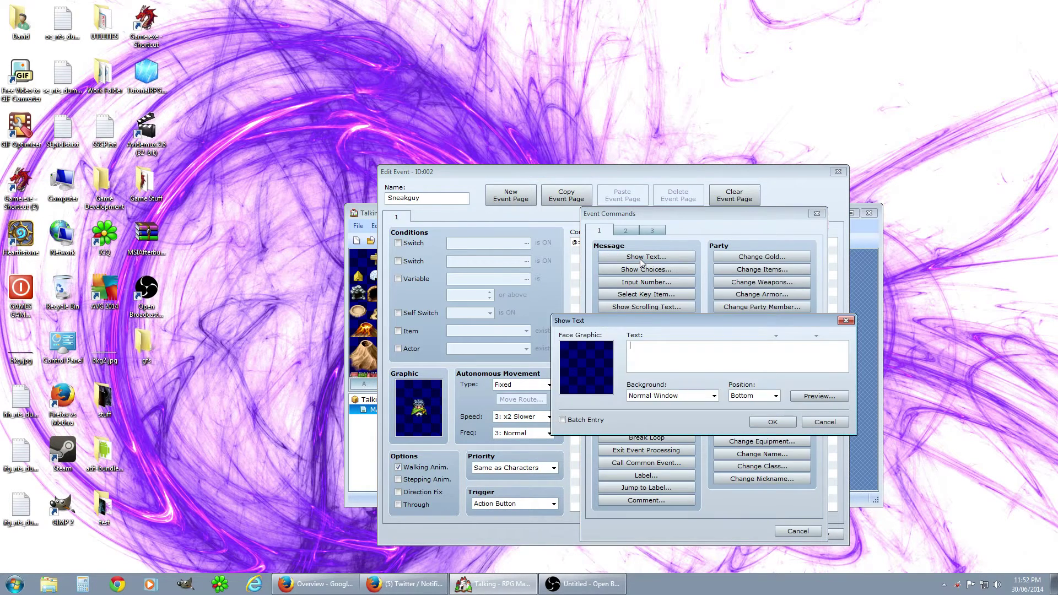
double_click(569, 371)
left_click(566, 312)
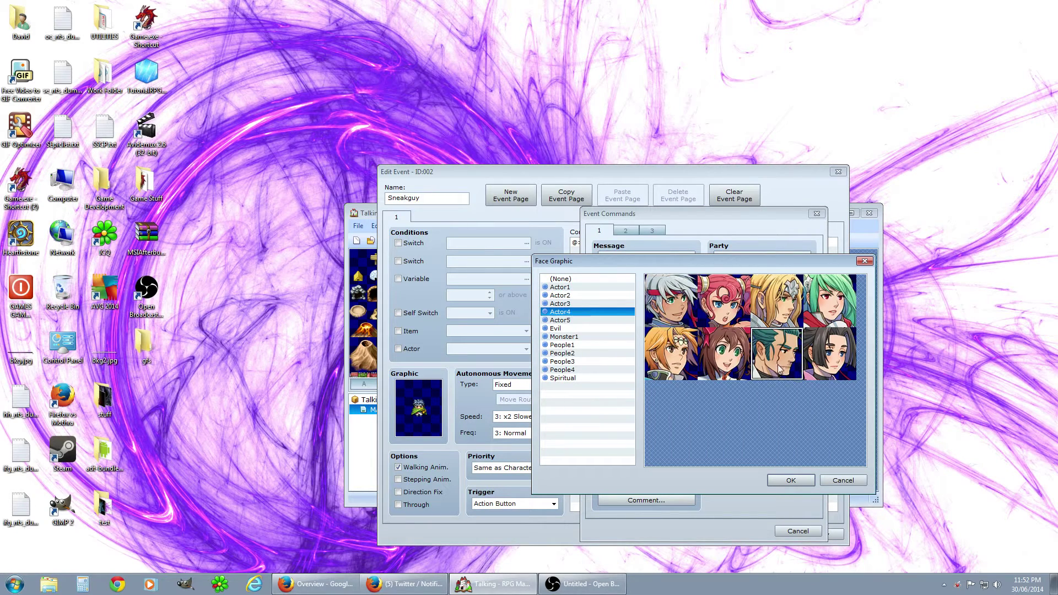
left_click(792, 481)
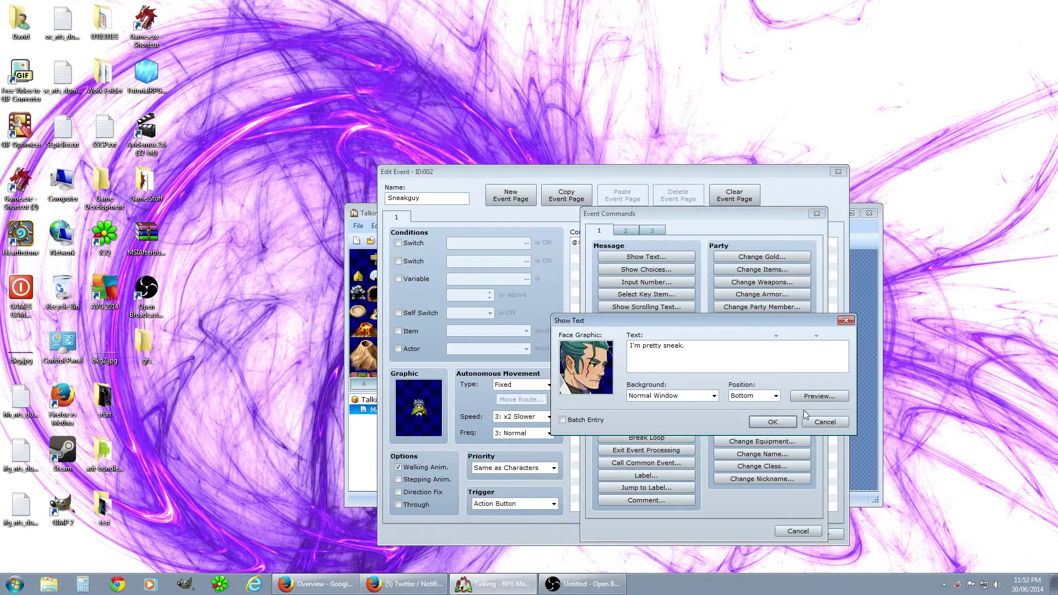
Step: Write "I'm pretty sneak." as the message, preview it and add it to the Sneakguy event contents
left_click(815, 398)
left_click(830, 421)
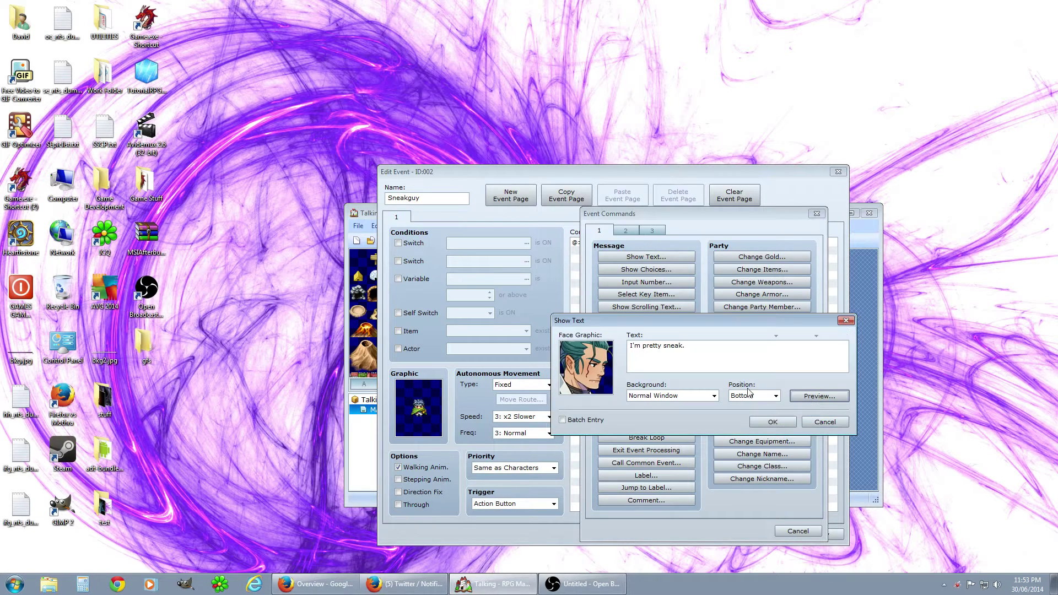
left_click(773, 421)
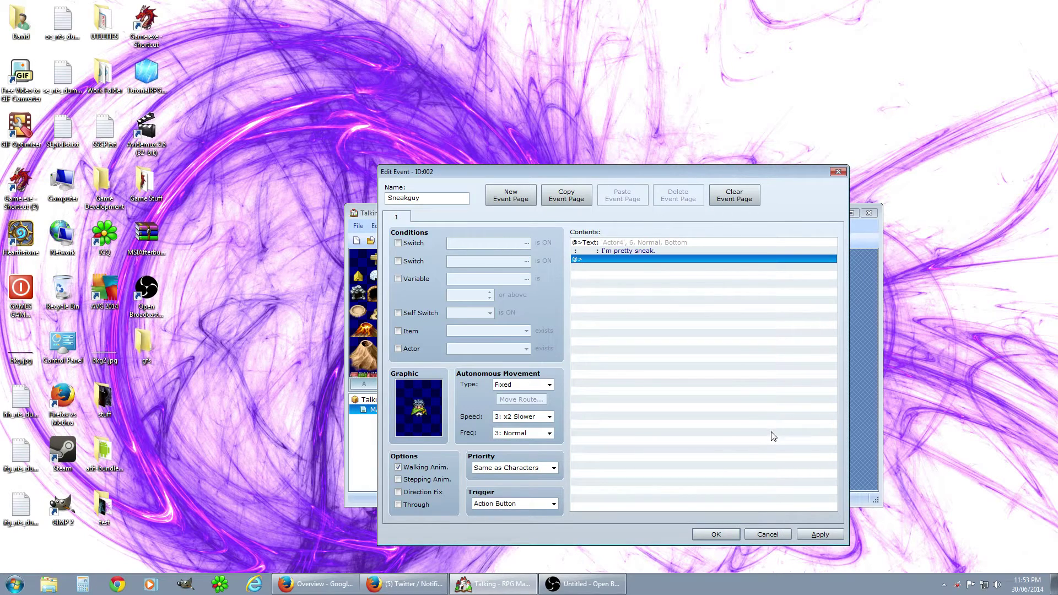
Step: Look through the Actor, Monster and People face graphic sets for a face for Sneakguy's second message, and cancel the message
double_click(616, 260)
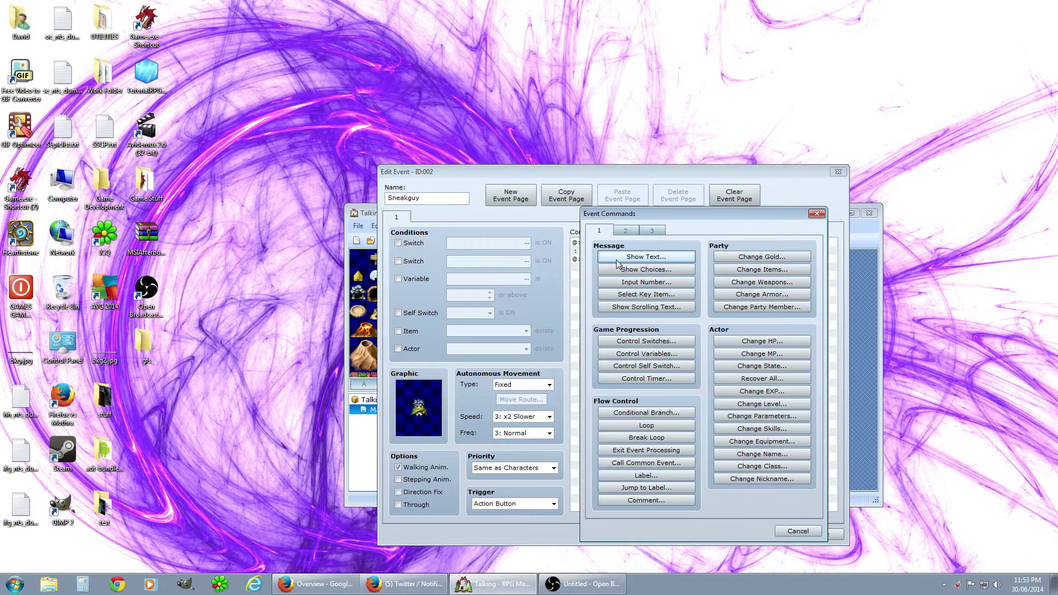
left_click(646, 259)
double_click(577, 361)
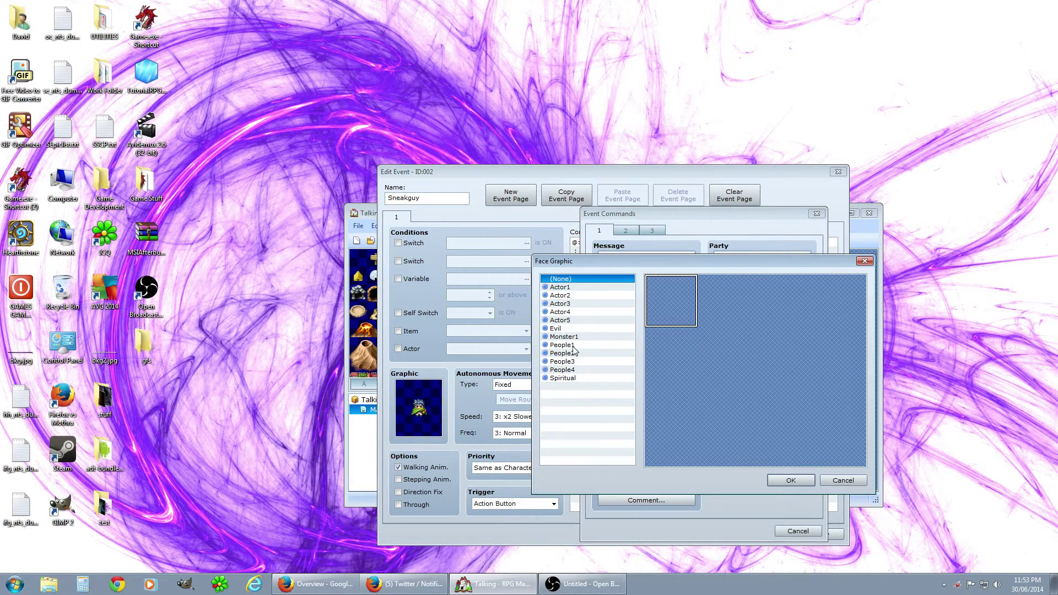
left_click(567, 321)
left_click(570, 313)
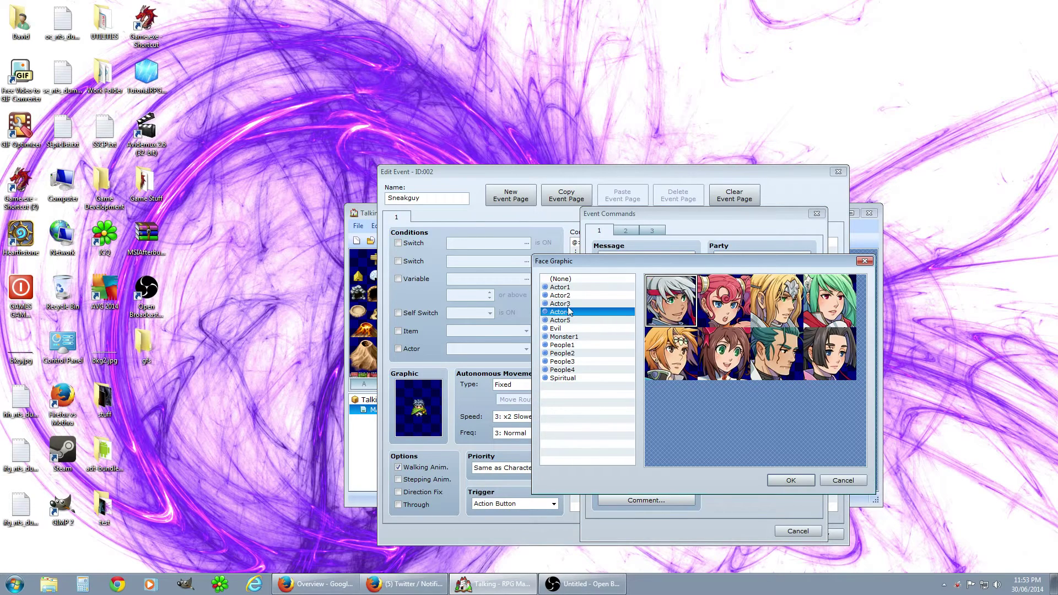
left_click(570, 303)
left_click(565, 337)
left_click(565, 346)
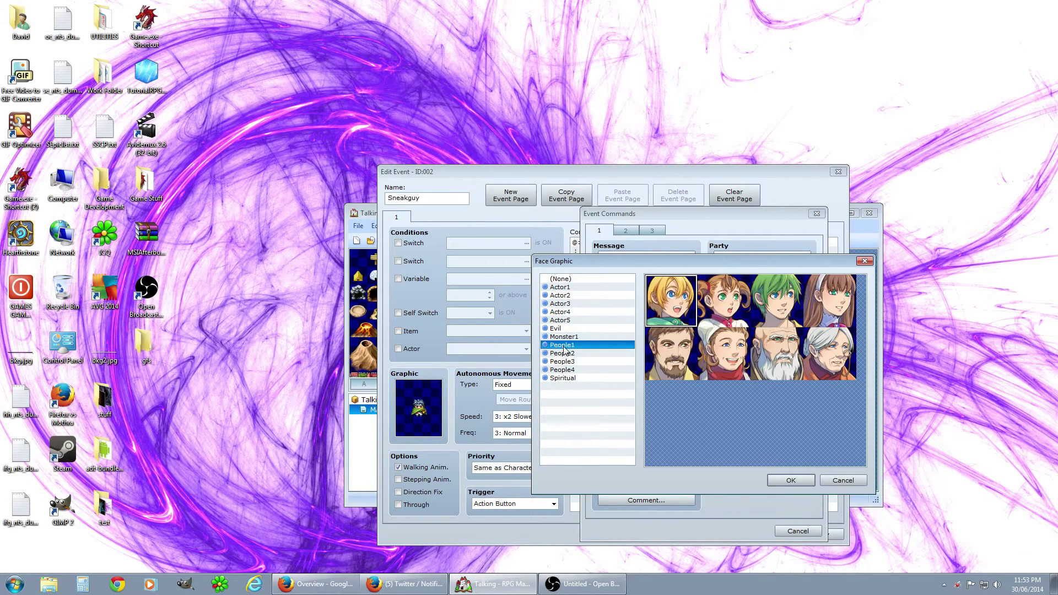
left_click(574, 320)
left_click(568, 313)
left_click(567, 305)
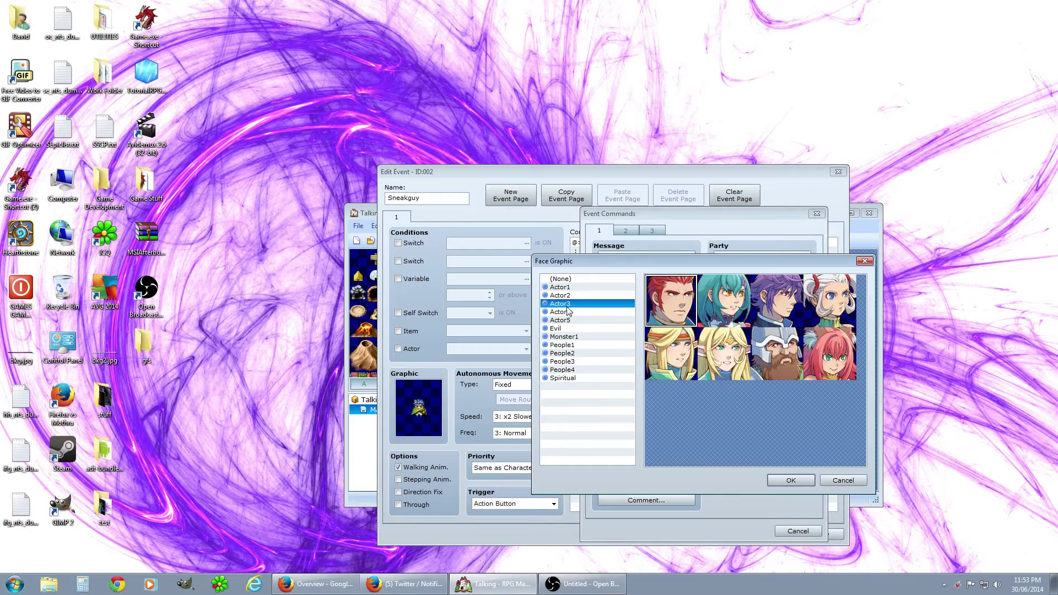
left_click(567, 297)
left_click(567, 289)
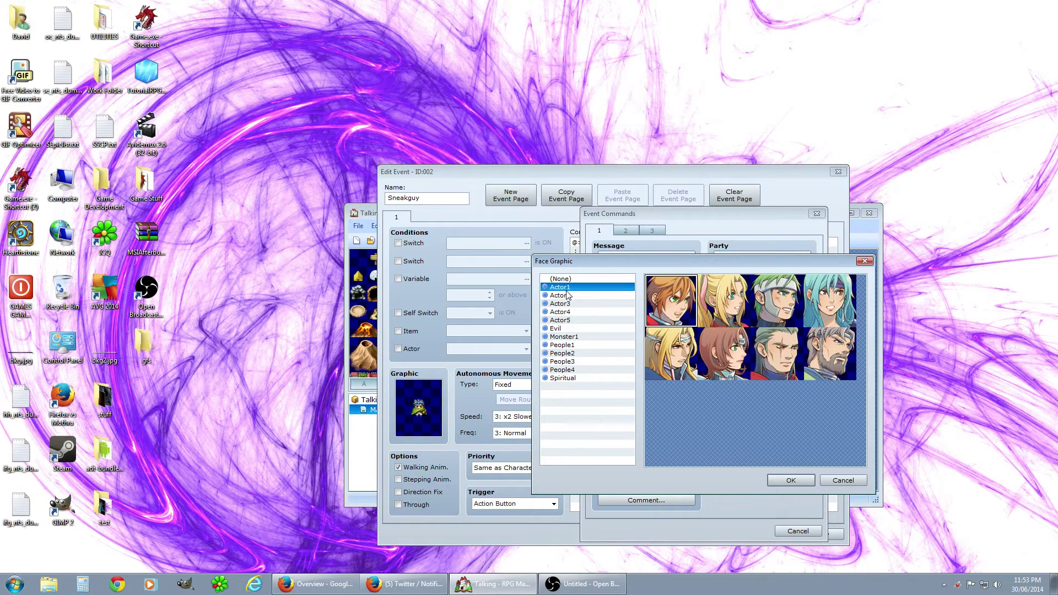
left_click(565, 320)
left_click(563, 336)
left_click(561, 362)
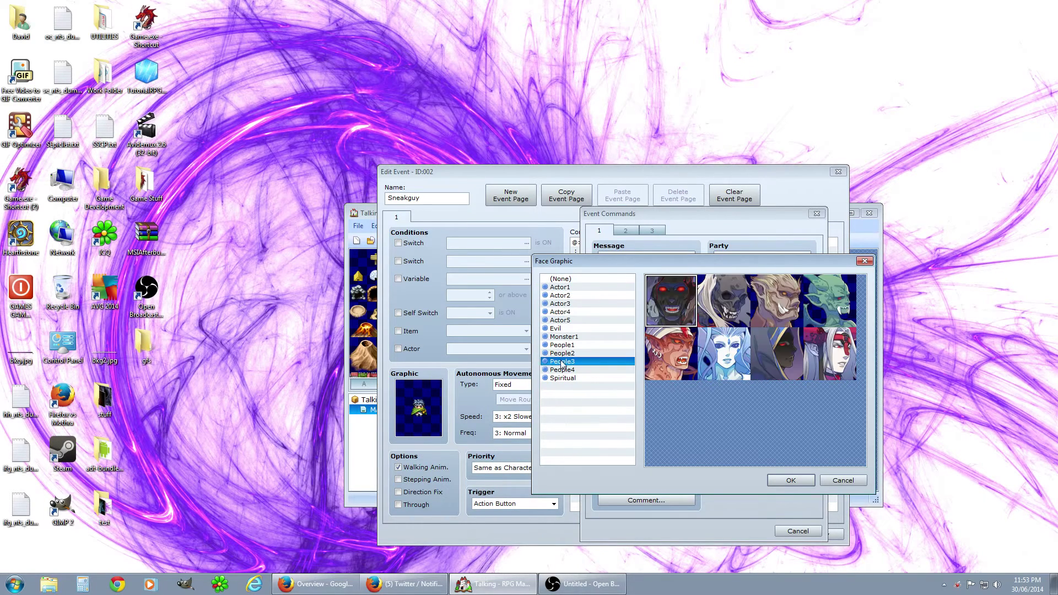
left_click(562, 369)
left_click(563, 353)
left_click(564, 337)
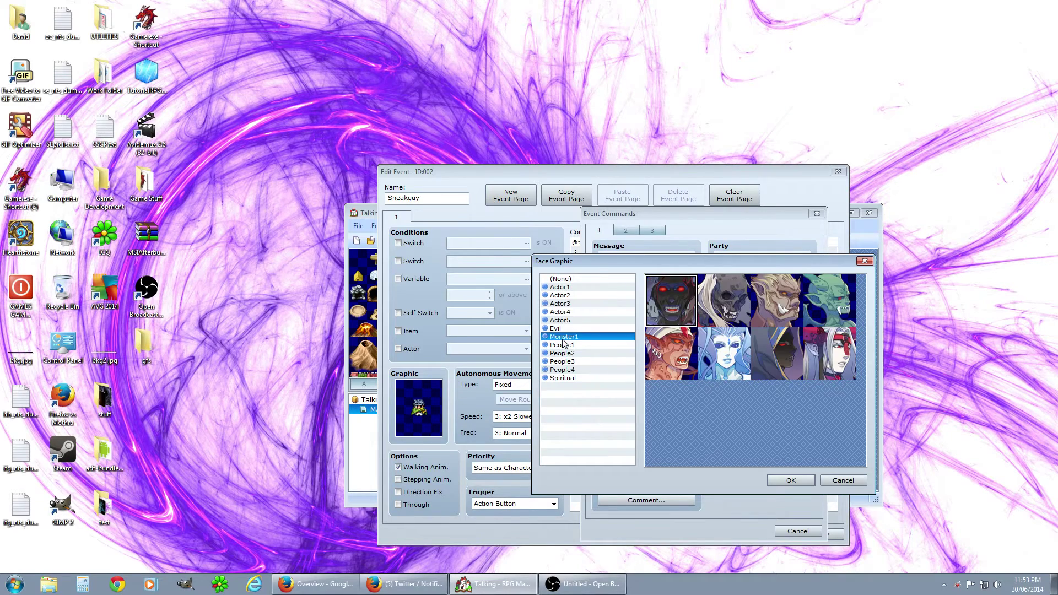
left_click(852, 483)
left_click(821, 426)
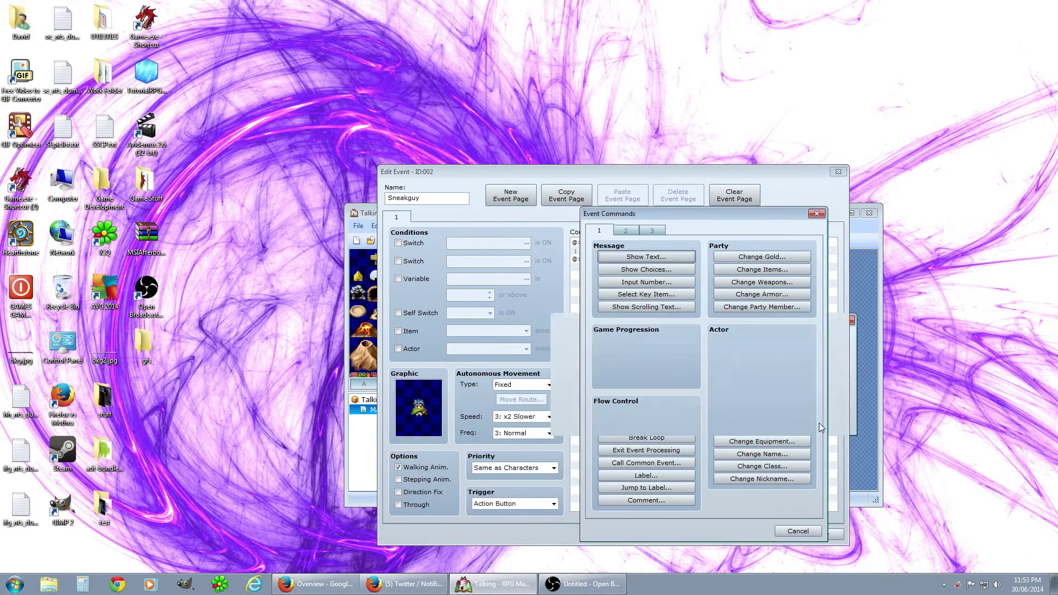
Step: Apply the changes to the Sneakguy event and close its editor
left_click(819, 534)
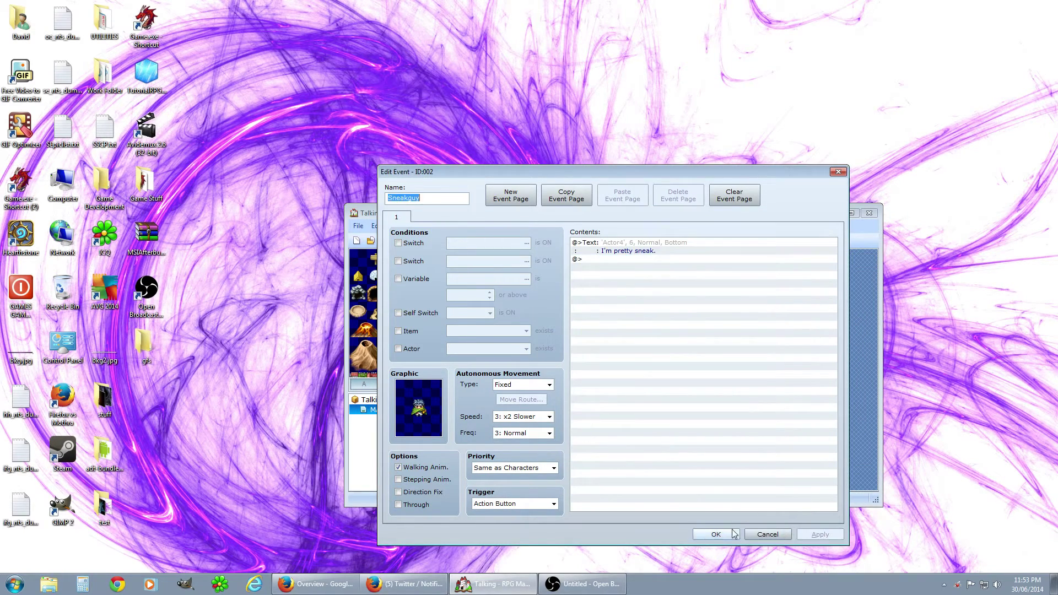
left_click(716, 534)
Step: Check the face graphic of the Purplehairguy event's second message, and close the event without changes
double_click(707, 311)
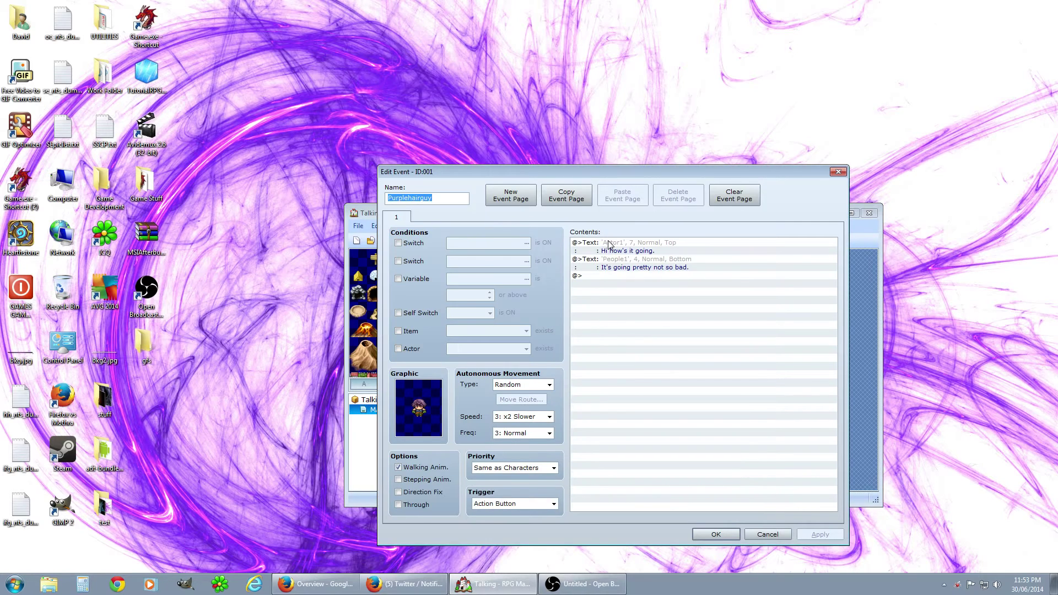
right_click(655, 268)
left_click(656, 283)
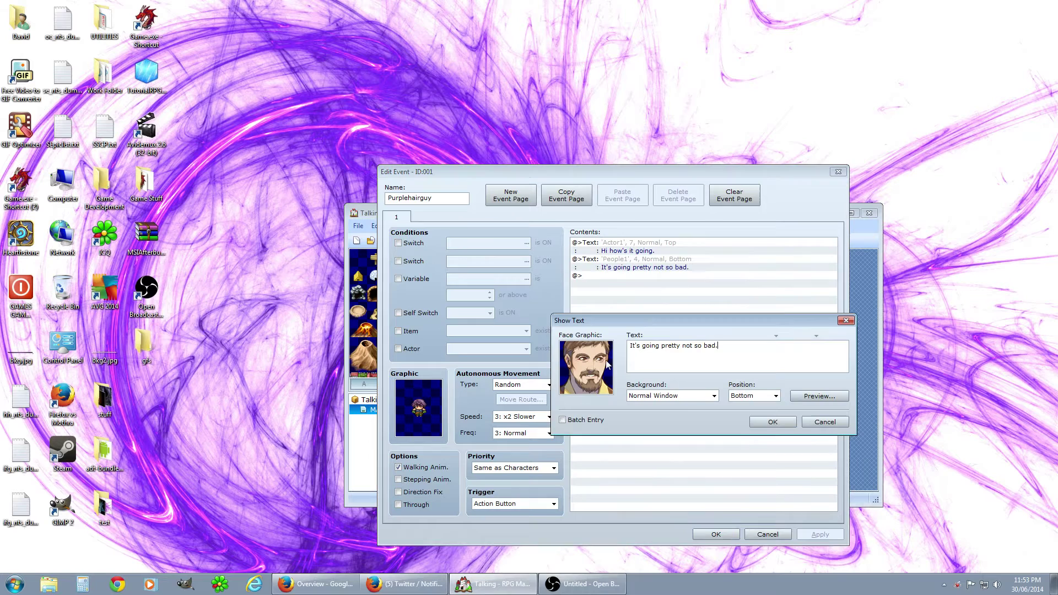
left_click(835, 422)
left_click(771, 535)
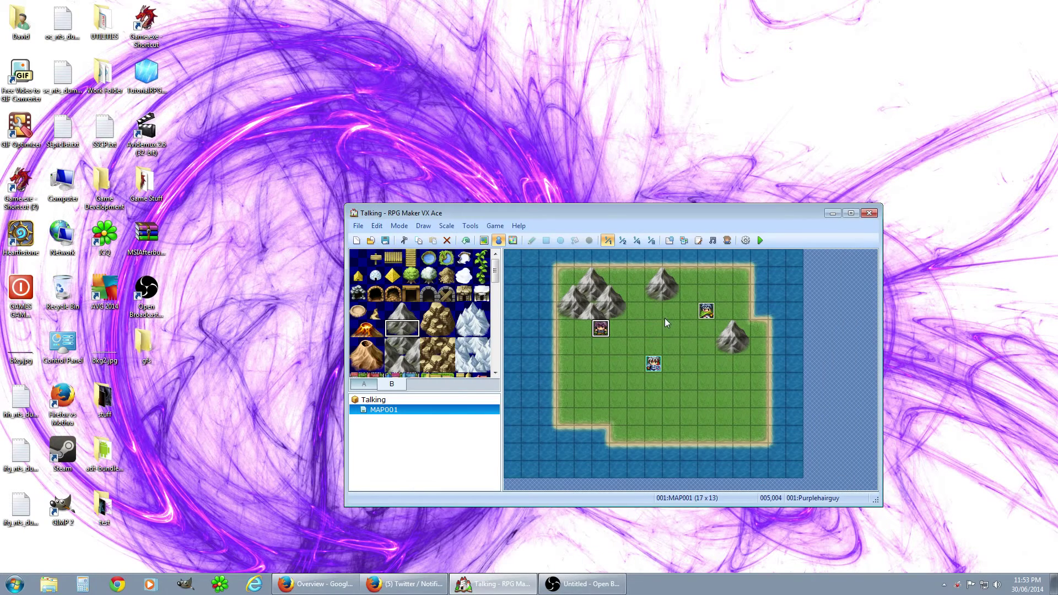
Step: Reopen the Sneakguy event and inspect the settings of its existing message without changing them
double_click(706, 311)
double_click(610, 260)
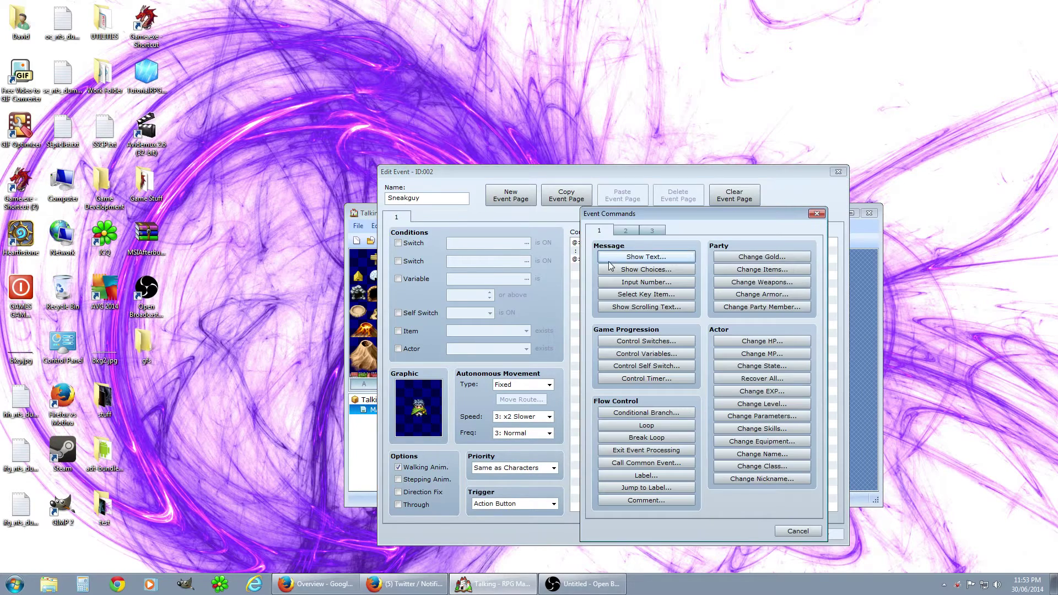
key("Escape")
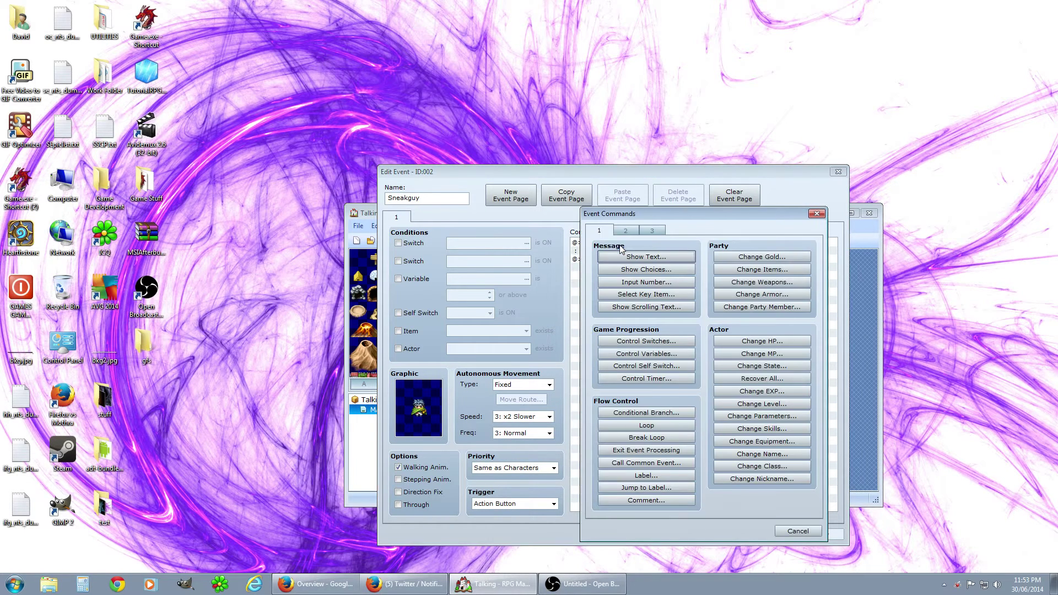
double_click(620, 248)
left_click(799, 531)
right_click(622, 243)
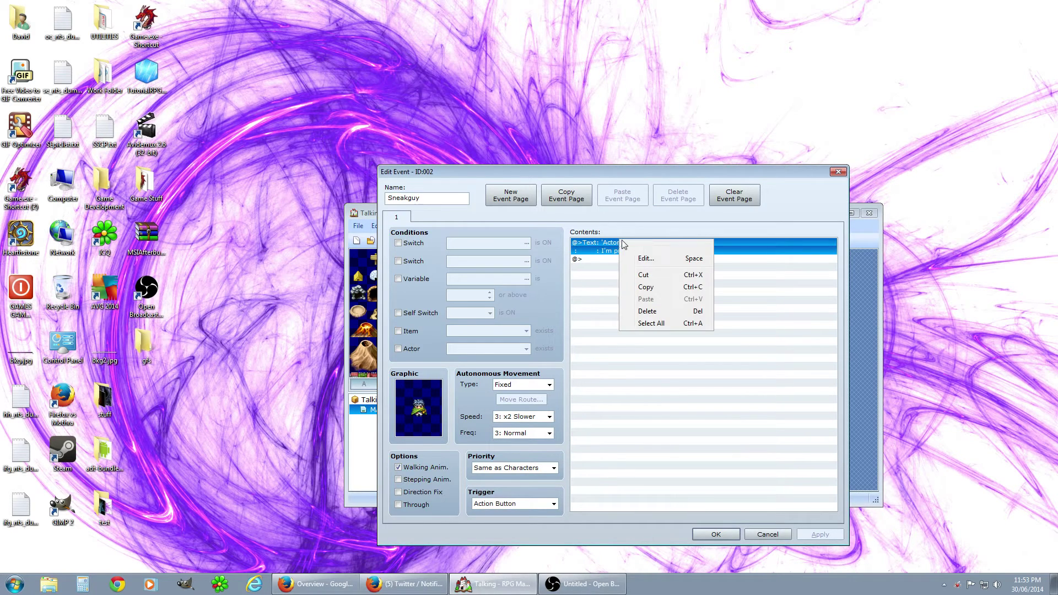
left_click(648, 259)
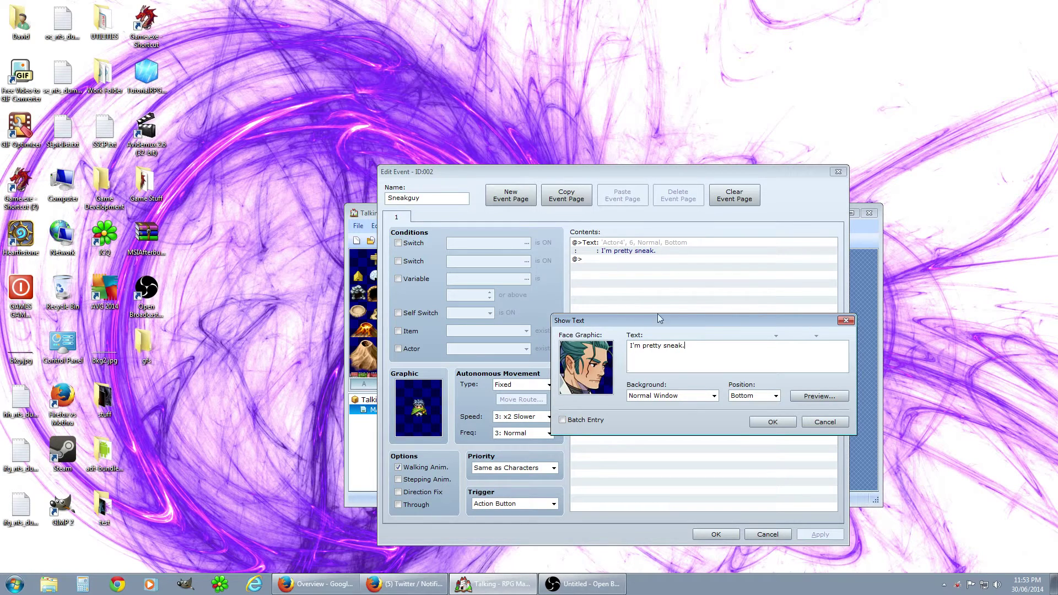
left_click(826, 424)
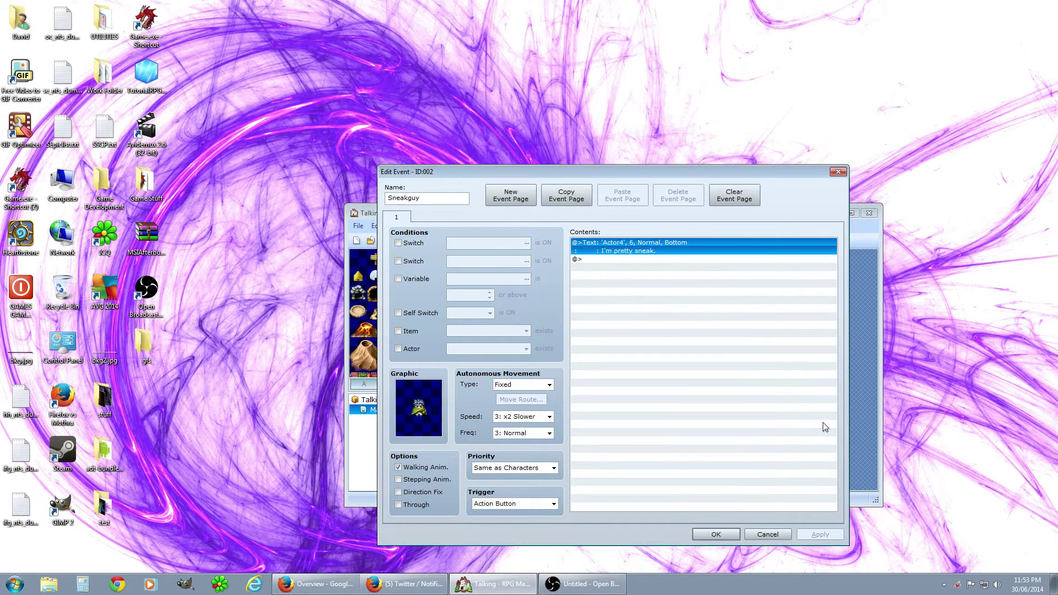
Step: Add a second Show Text message reading "You're not sneaky" to Sneakguy, using the brown-bearded man's face from the People1 set
double_click(614, 259)
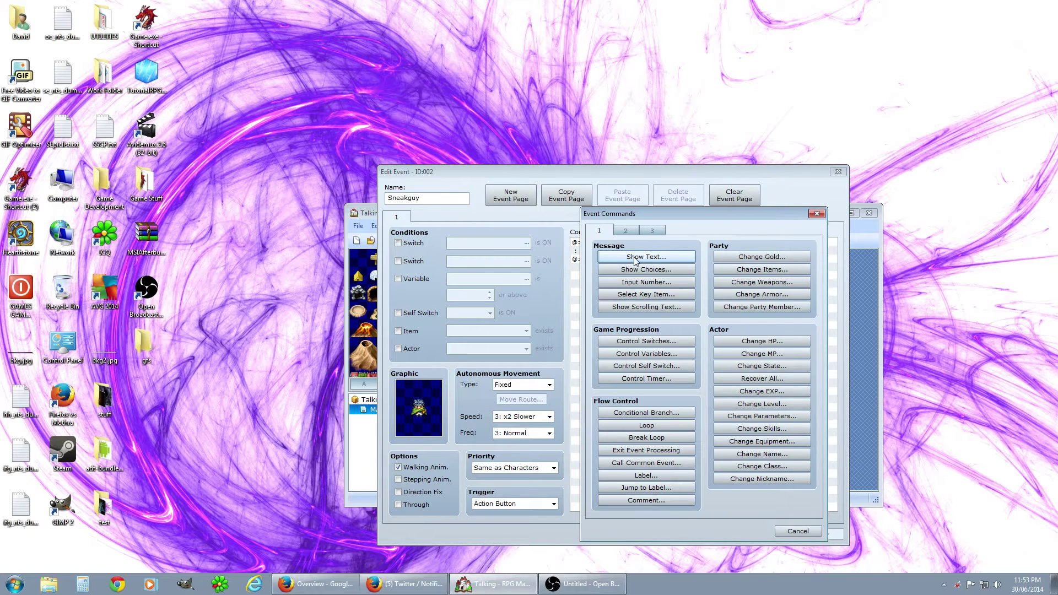
left_click(637, 259)
double_click(579, 351)
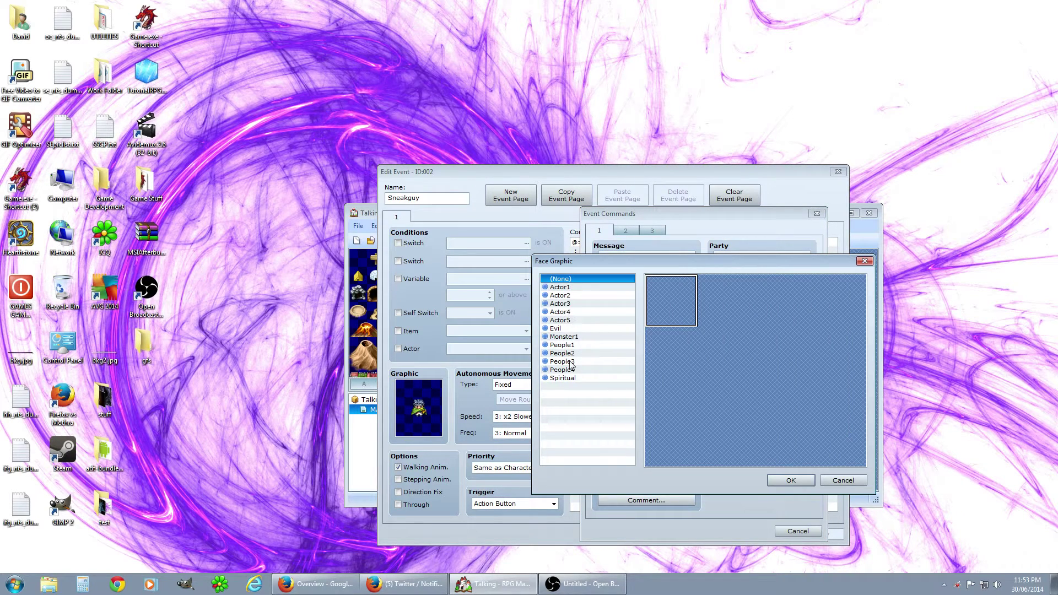
left_click(571, 370)
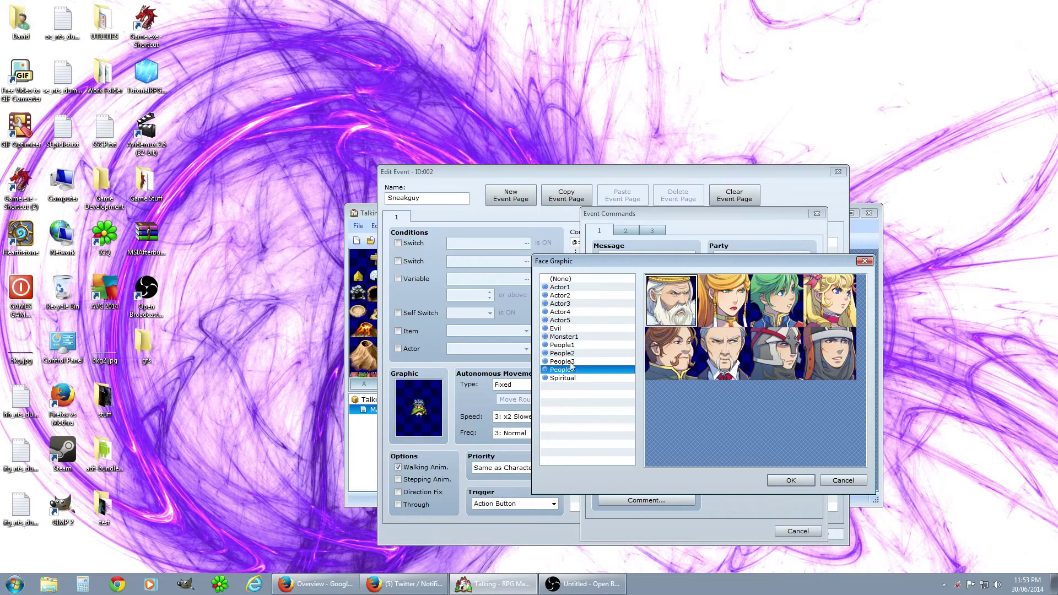
left_click(562, 312)
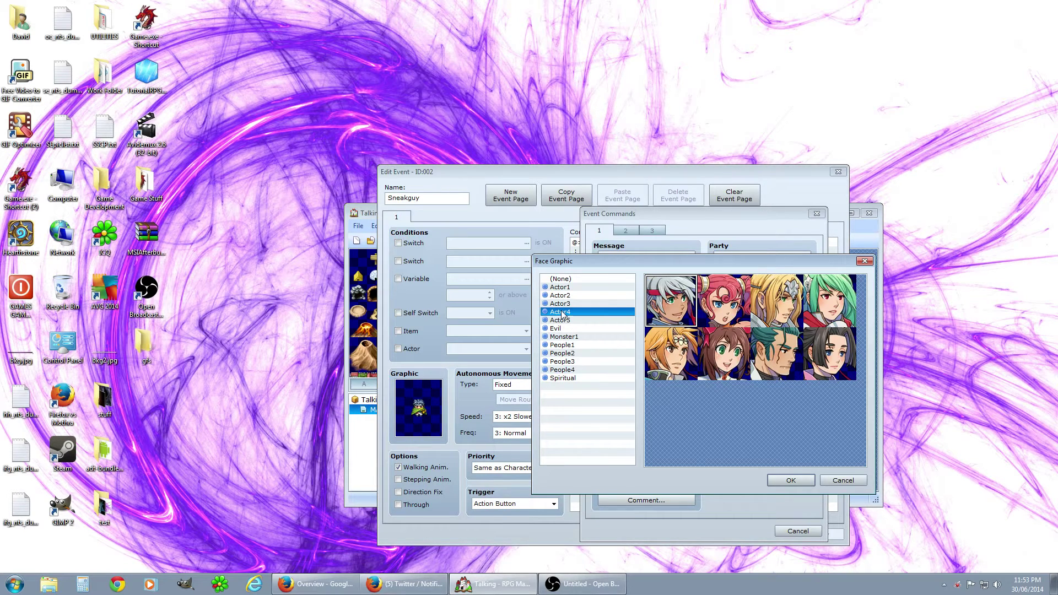
left_click(561, 304)
left_click(562, 321)
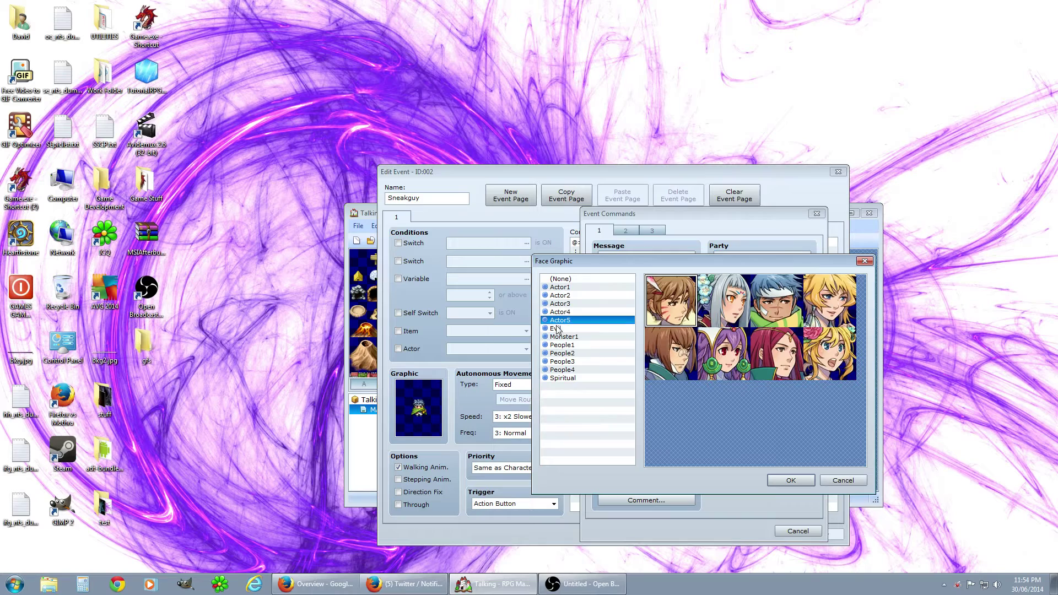
left_click(562, 354)
left_click(565, 345)
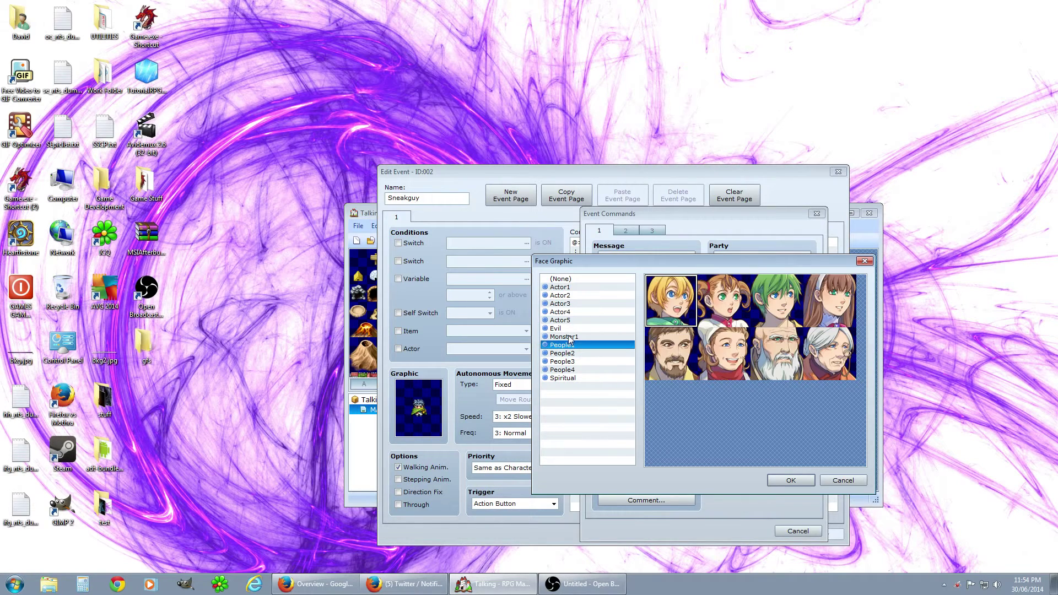
left_click(671, 353)
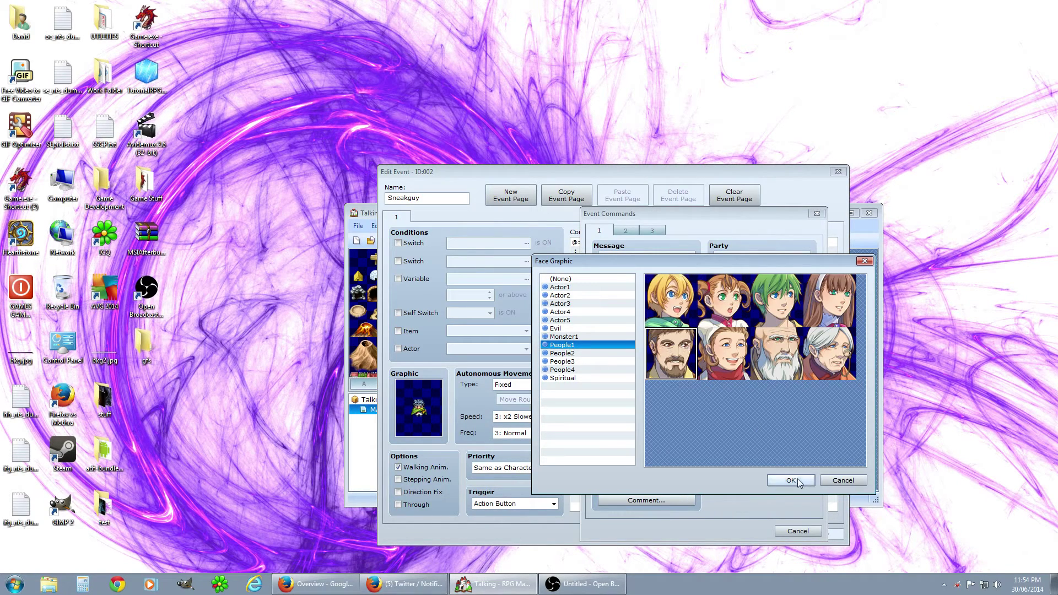
left_click(798, 479)
left_click(667, 360)
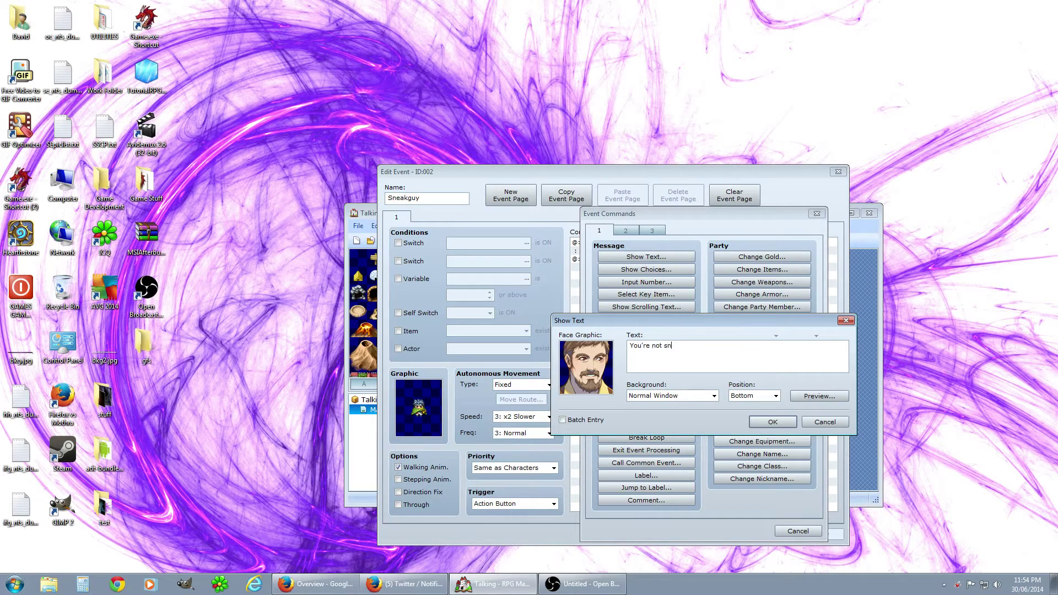
left_click(770, 422)
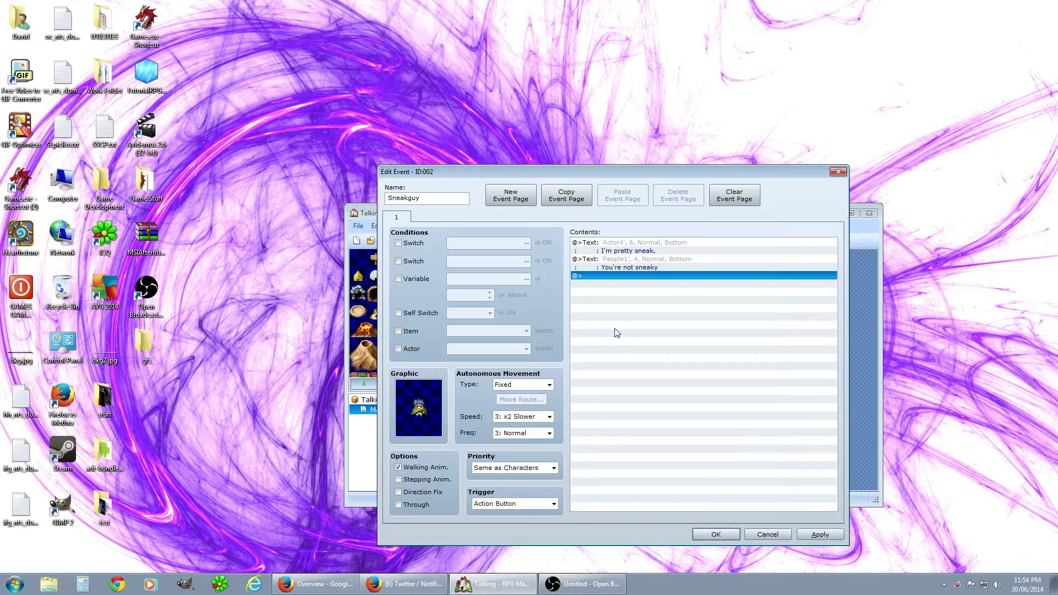
Step: Look through the three pages of available event commands without adding one to the Sneakguy event
double_click(612, 277)
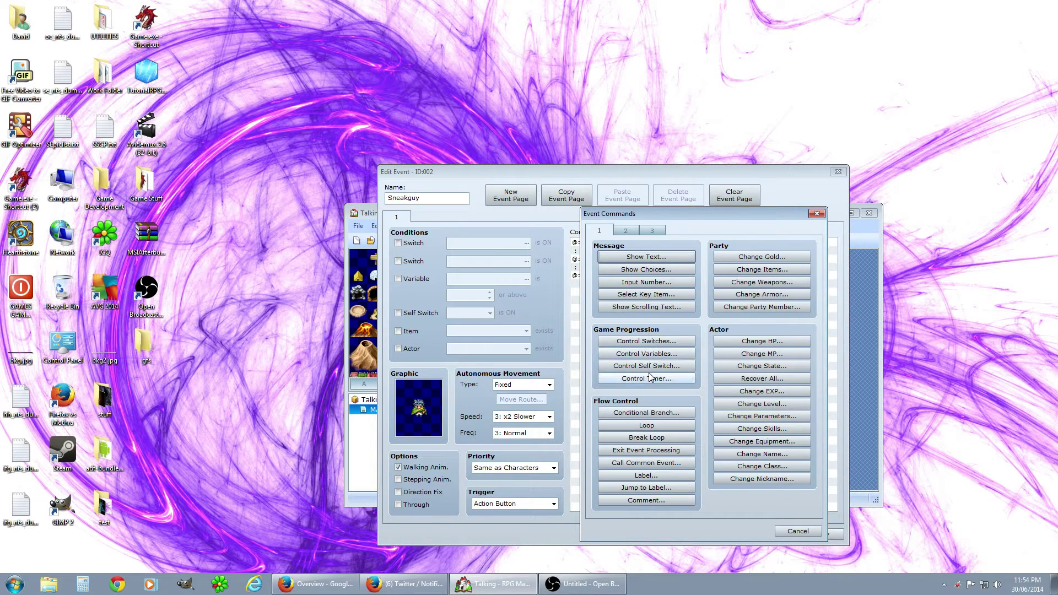
left_click(628, 231)
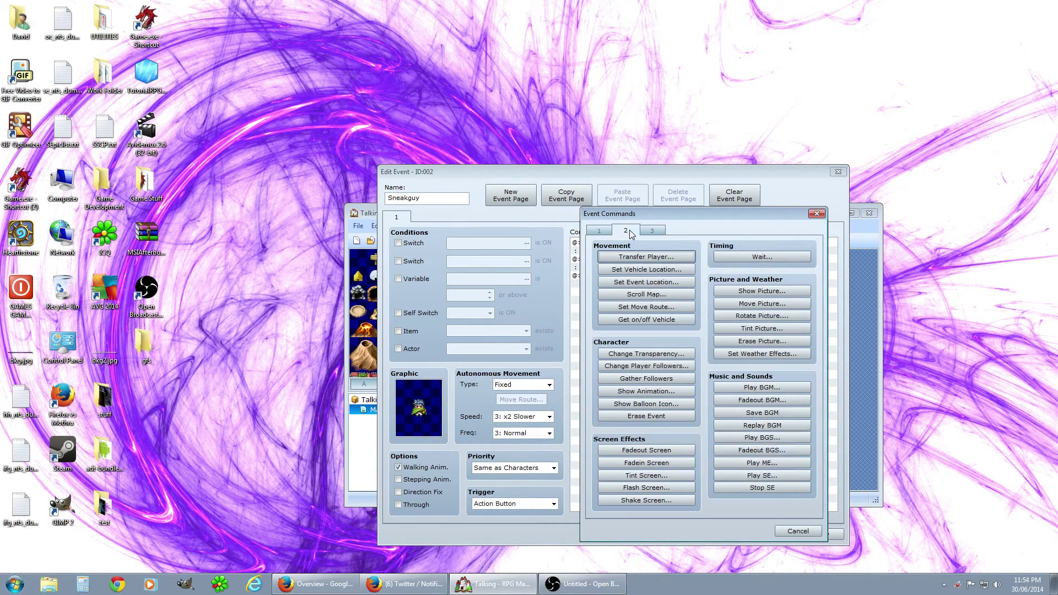
left_click(656, 232)
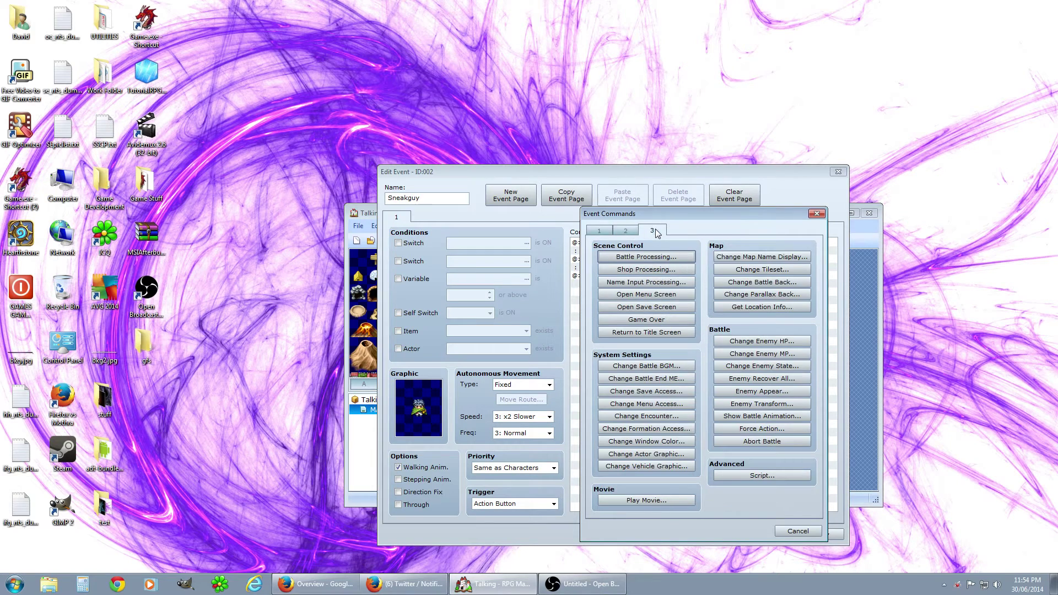
left_click(605, 232)
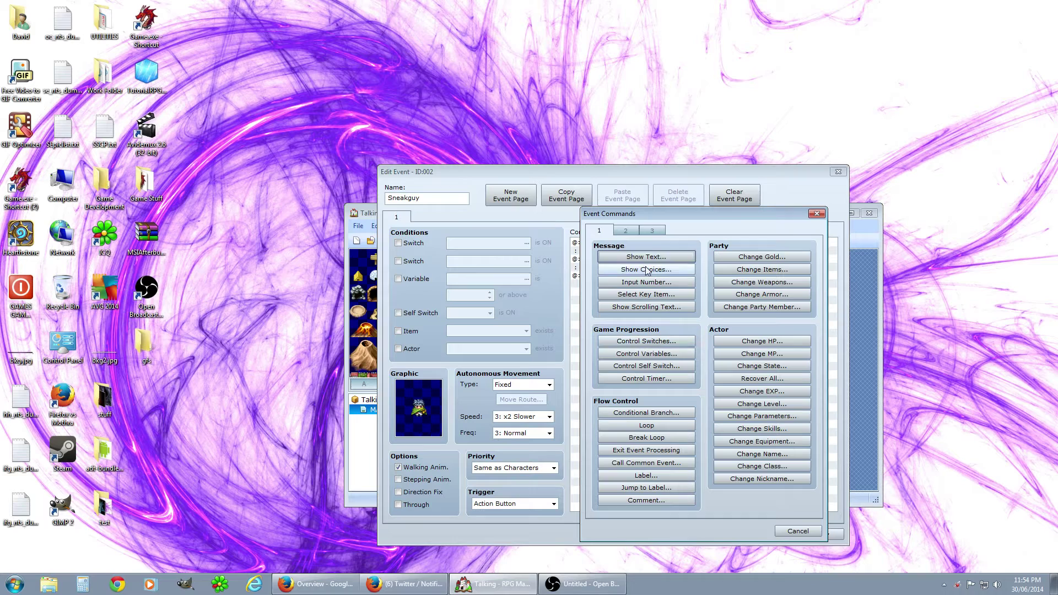
left_click(628, 232)
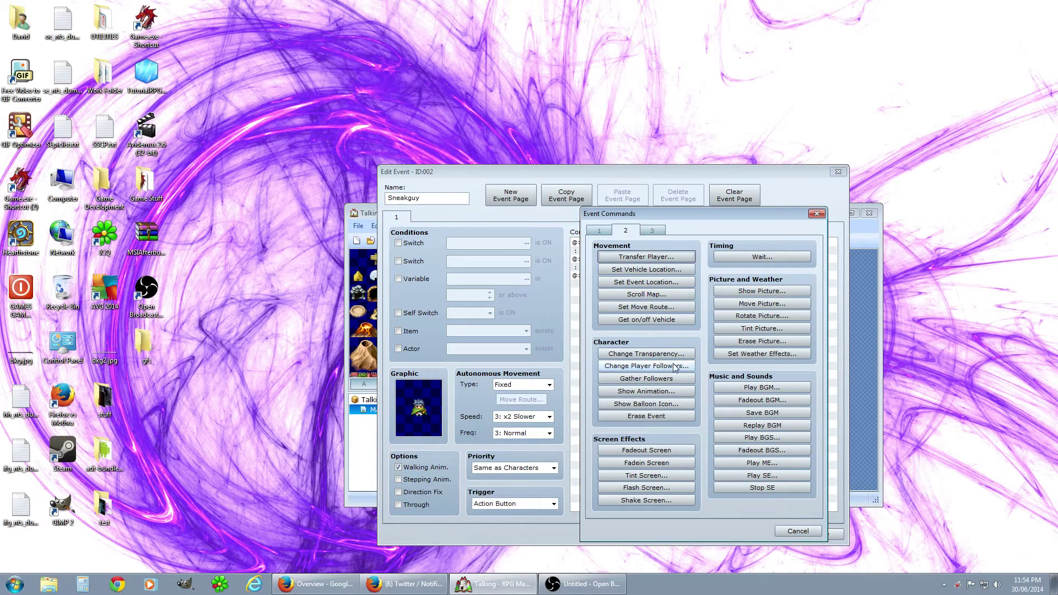
key("Escape")
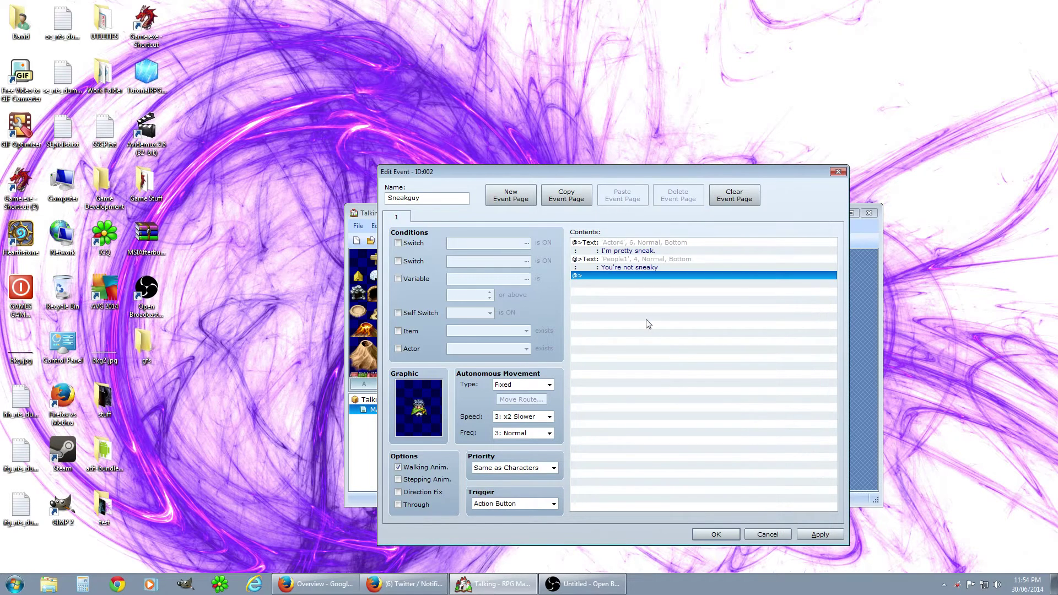
double_click(622, 277)
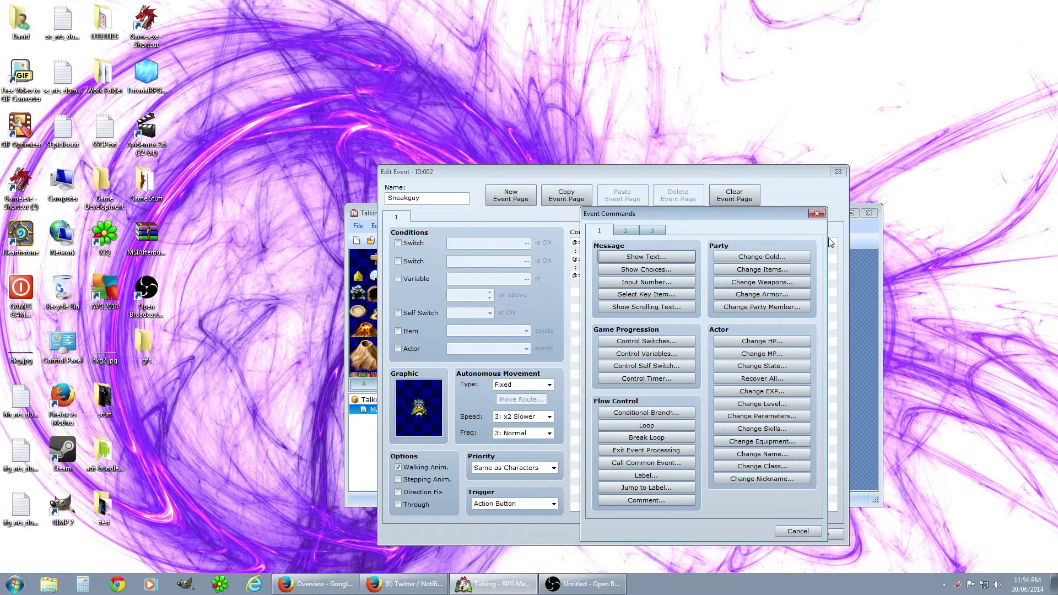
left_click(817, 214)
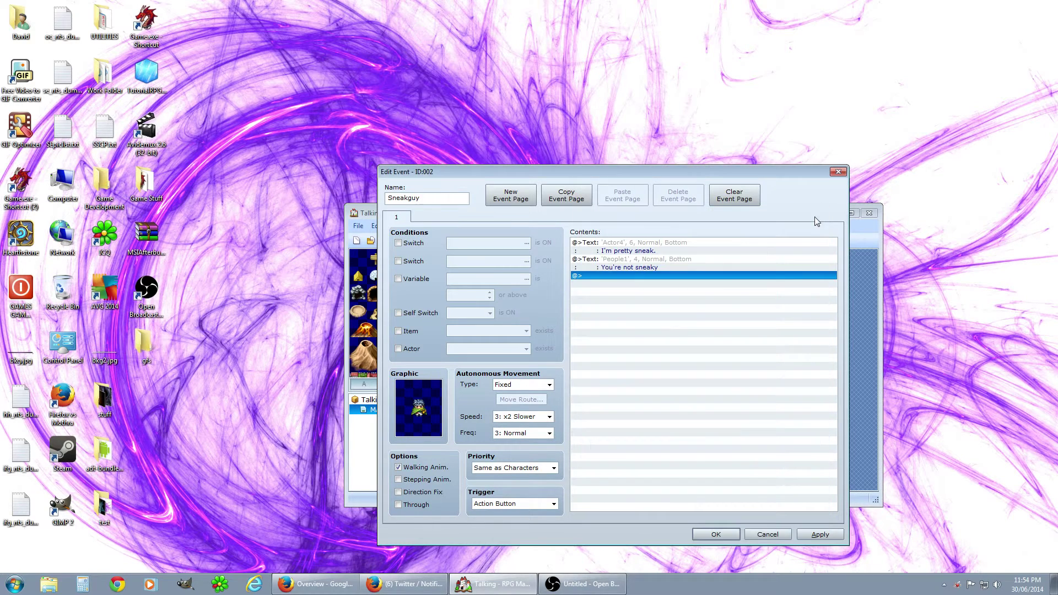
Step: Enable the Variable condition on Sneakguy's event page using variable 0001, and name that variable Sneakguy
left_click(409, 283)
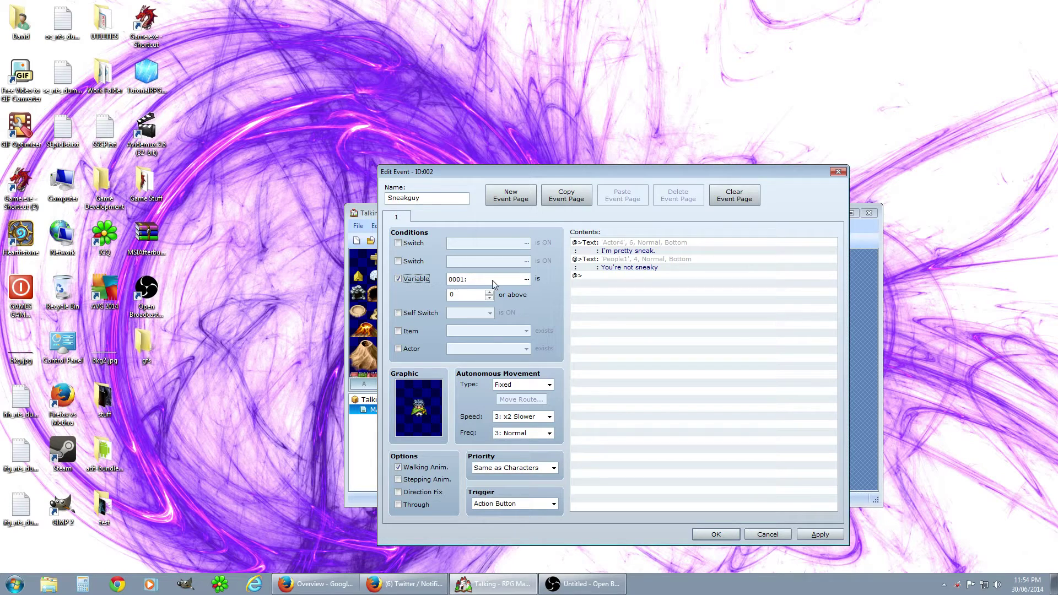
double_click(519, 281)
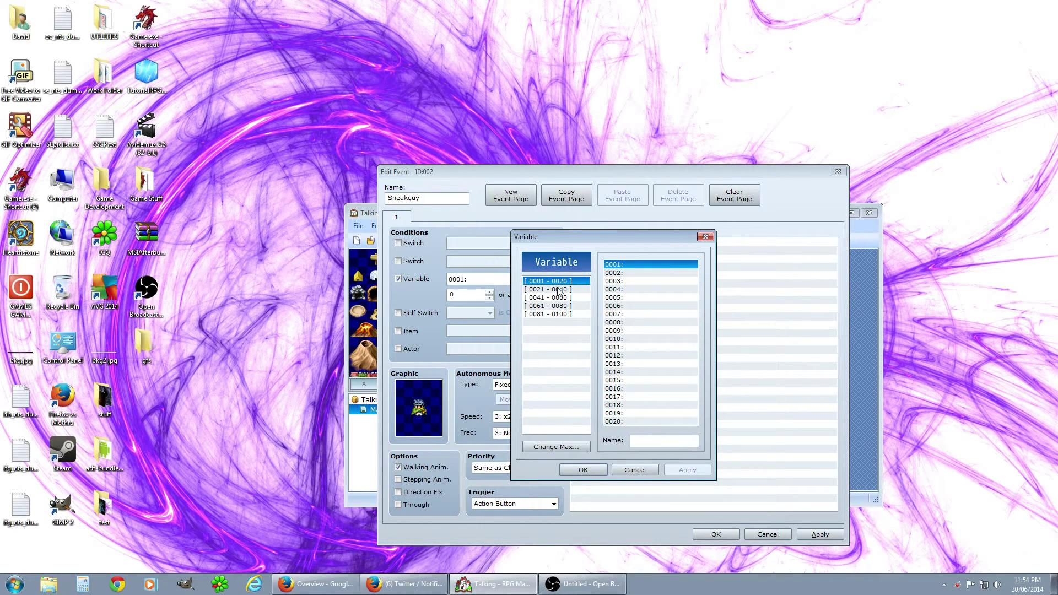
mouse_move(560, 291)
left_mouse_down()
mouse_move(558, 315)
mouse_move(560, 286)
left_mouse_up()
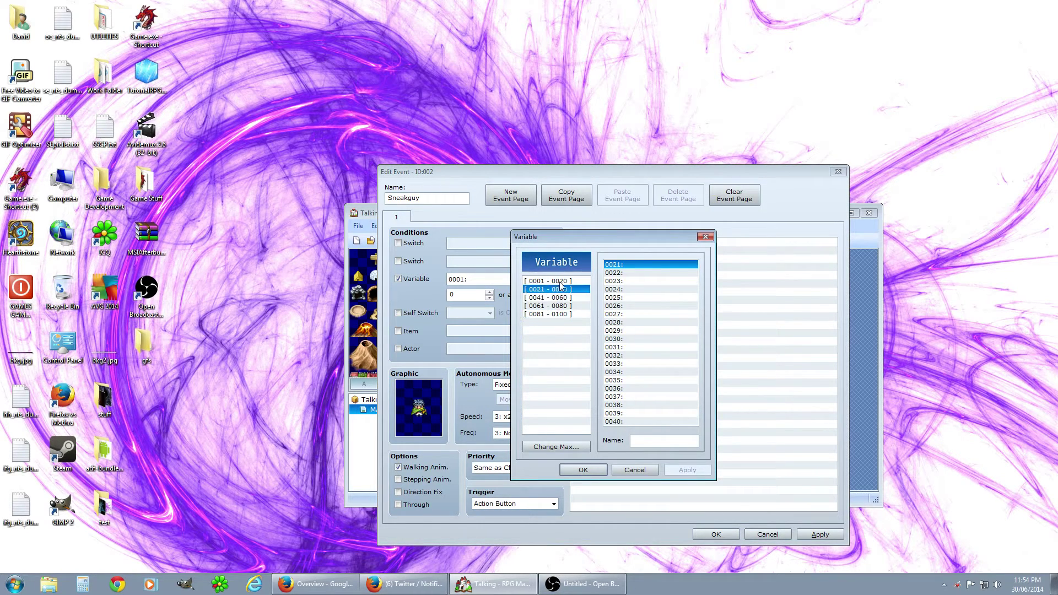
left_click(560, 284)
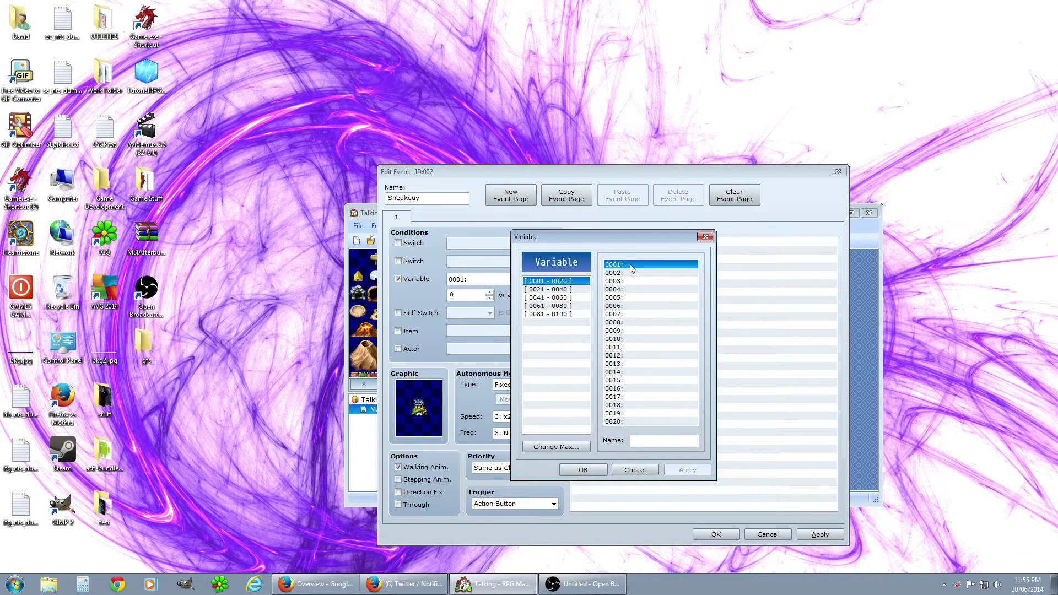
right_click(644, 266)
left_click(669, 397)
left_click(655, 439)
type("Sneakguy")
left_click(695, 470)
left_click(580, 469)
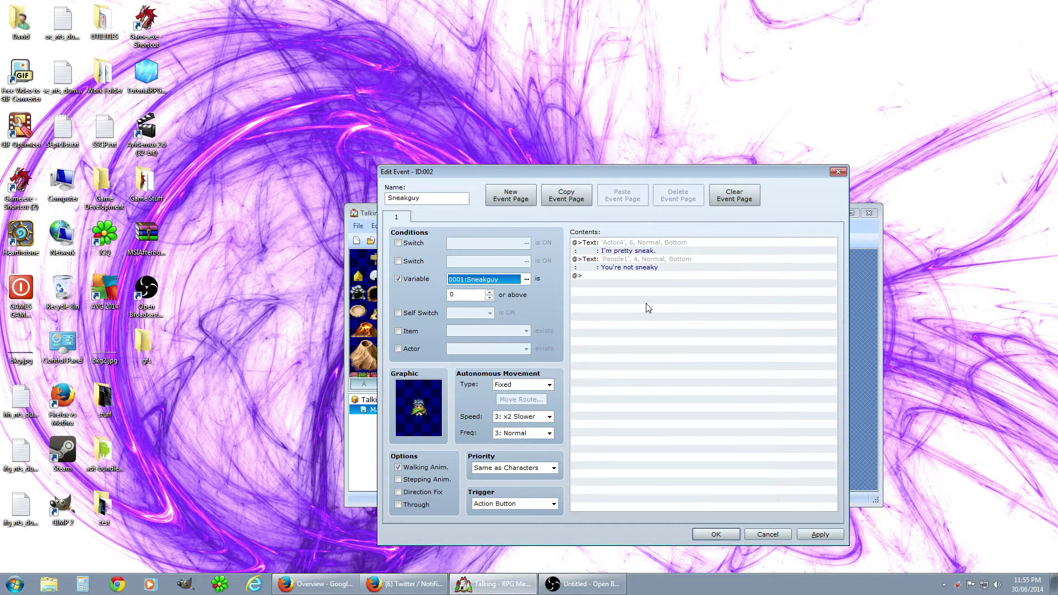
double_click(620, 276)
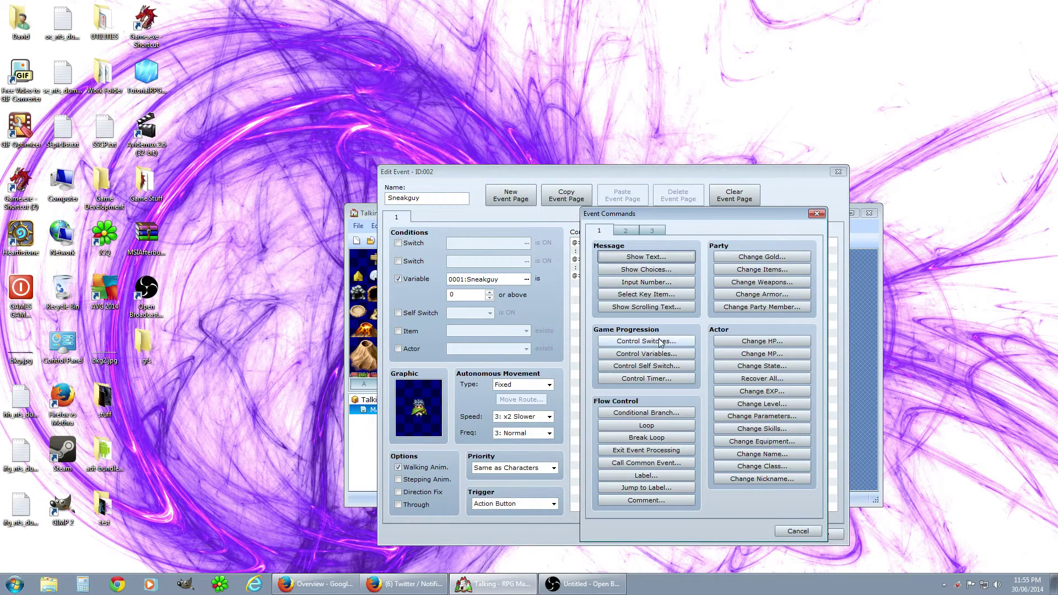
left_click(649, 353)
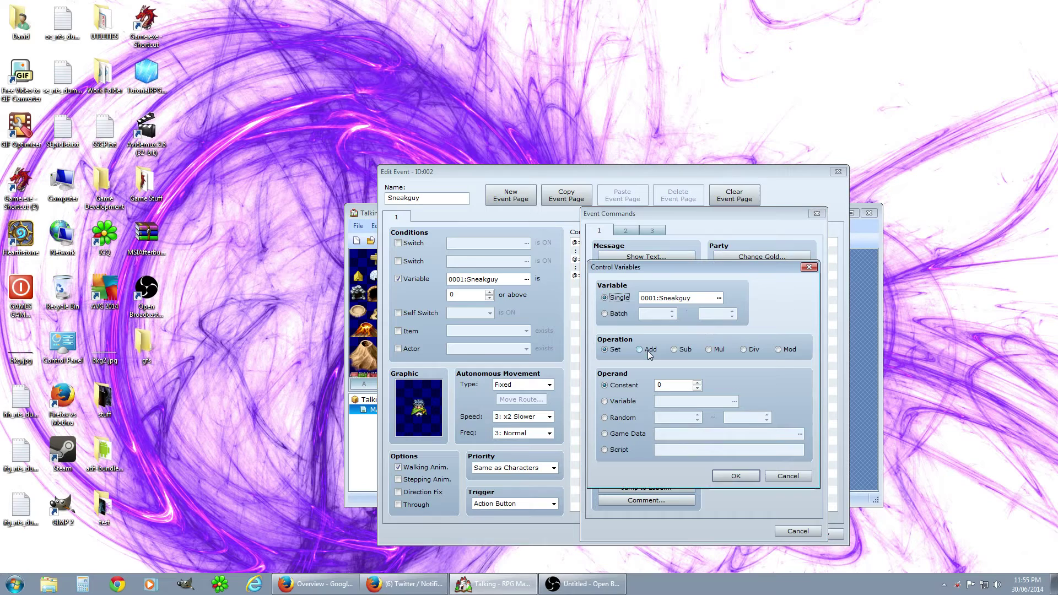
left_click(789, 475)
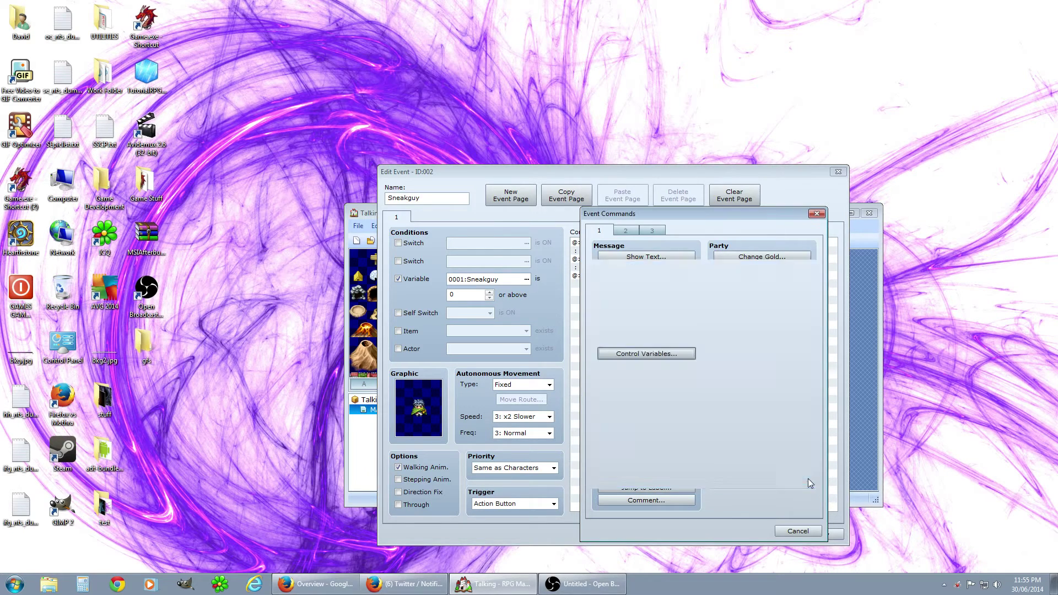
left_click(798, 530)
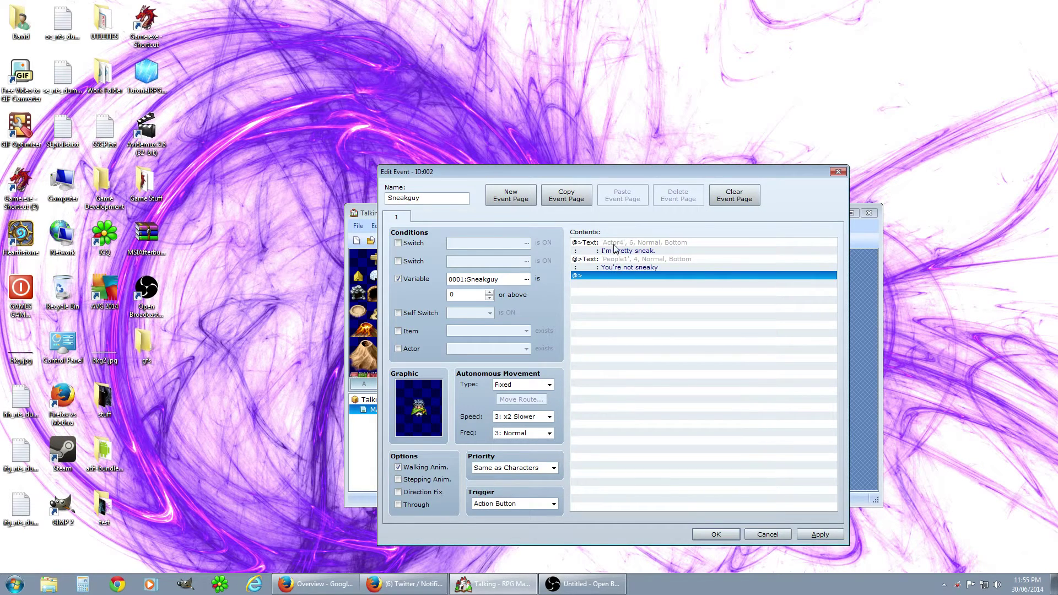
Step: Add a Control Variables command after the messages that subtracts 1 from variable 0001:Sneakguy, and apply the event changes
double_click(607, 277)
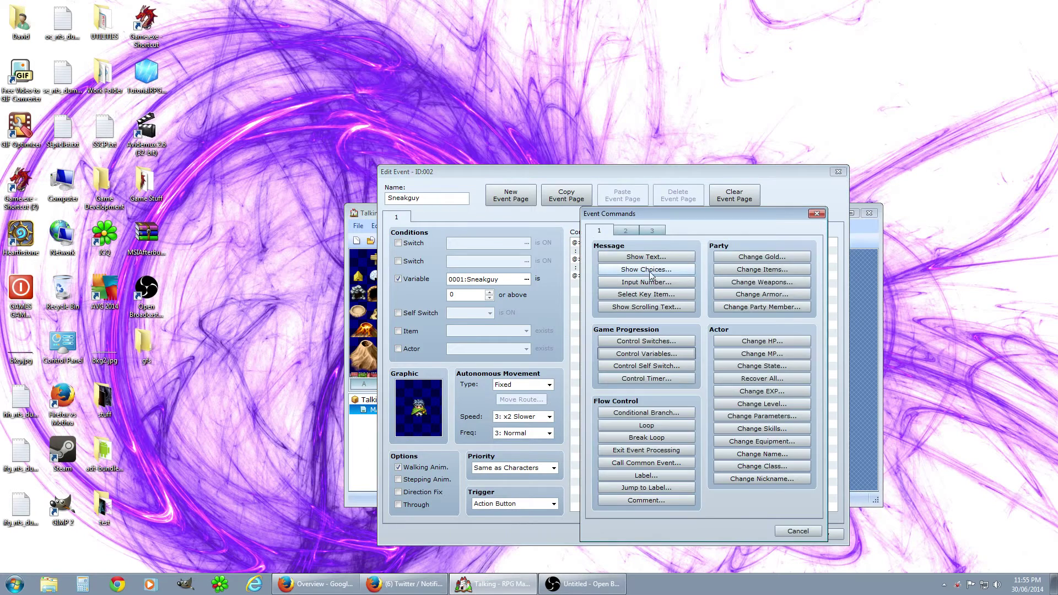
left_click(646, 355)
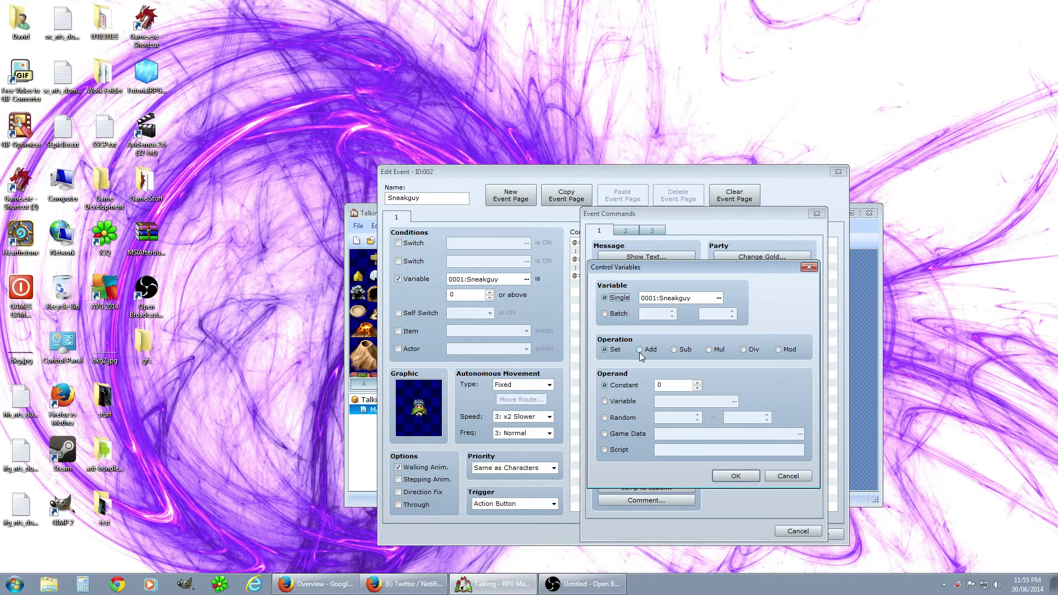
left_click(676, 351)
left_click(698, 382)
left_click(737, 476)
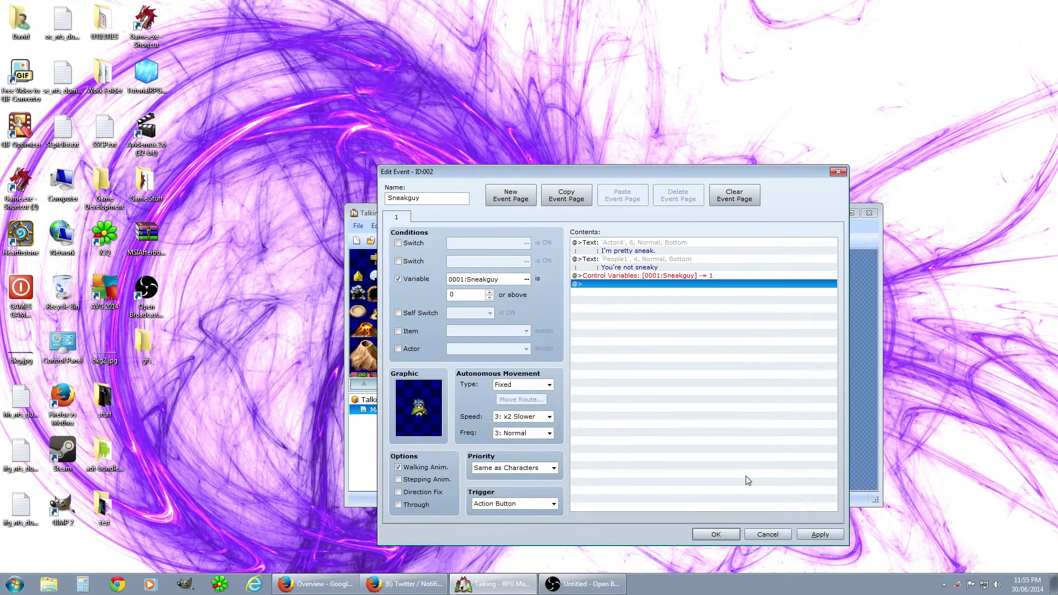
left_click(827, 535)
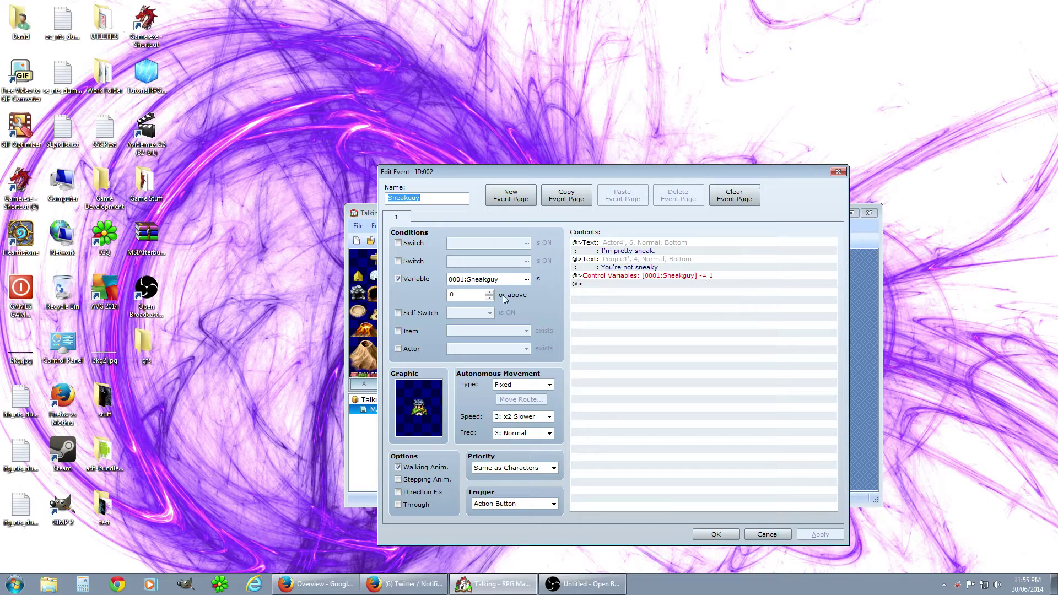
Step: Add a second page to the Sneakguy event, compare it with the first page, and return to it
left_click(512, 197)
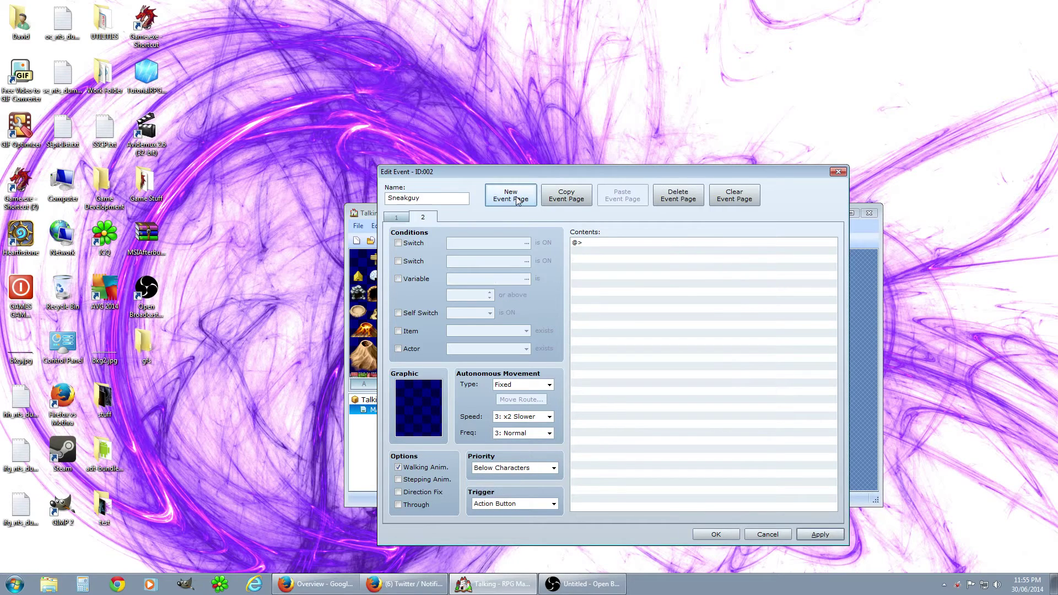
left_click(401, 219)
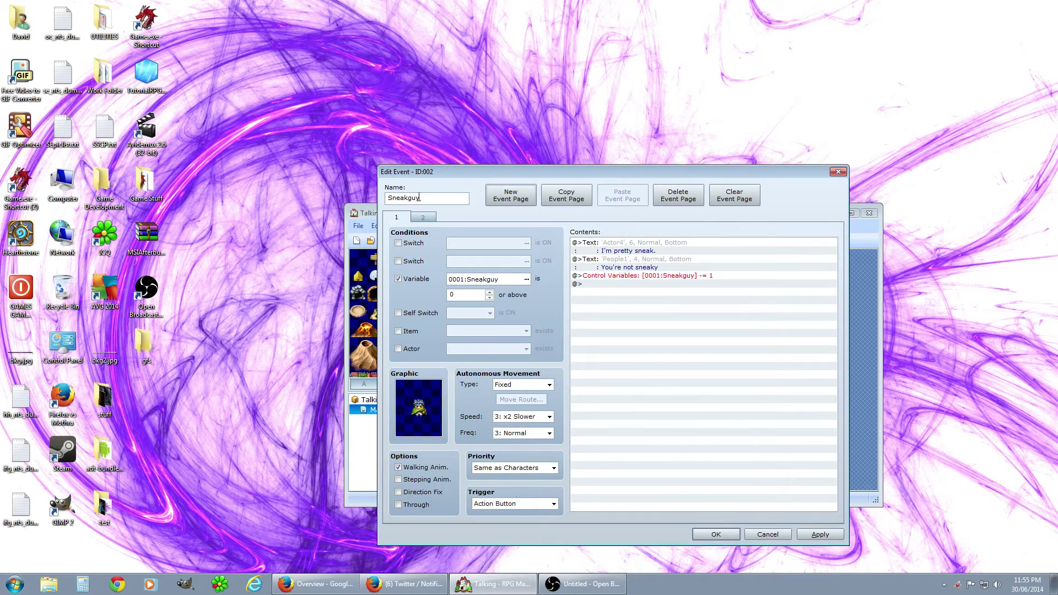
left_click(425, 218)
Step: Set the second Sneakguy page's graphic to the front-facing, green-clothed third character in the upper row of Actor5
double_click(419, 408)
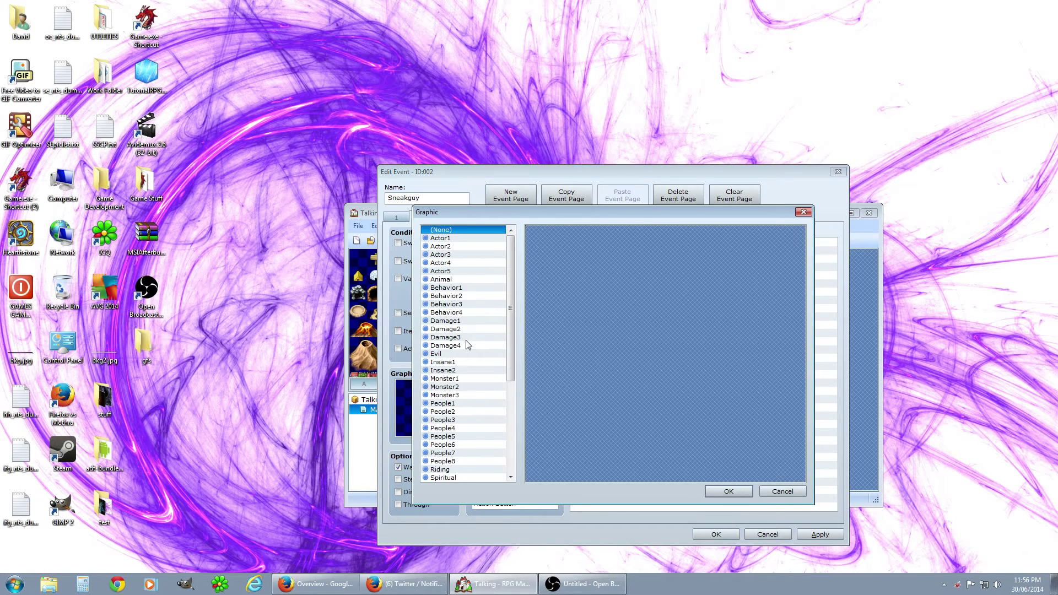
left_click(456, 246)
left_click(454, 237)
left_click(456, 247)
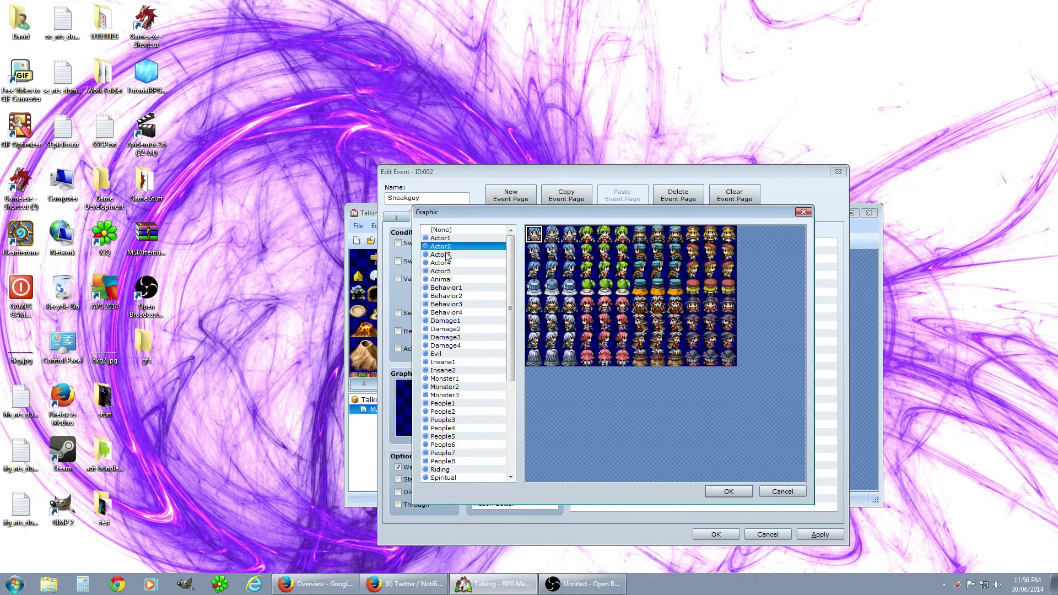
left_click(447, 255)
left_click(447, 263)
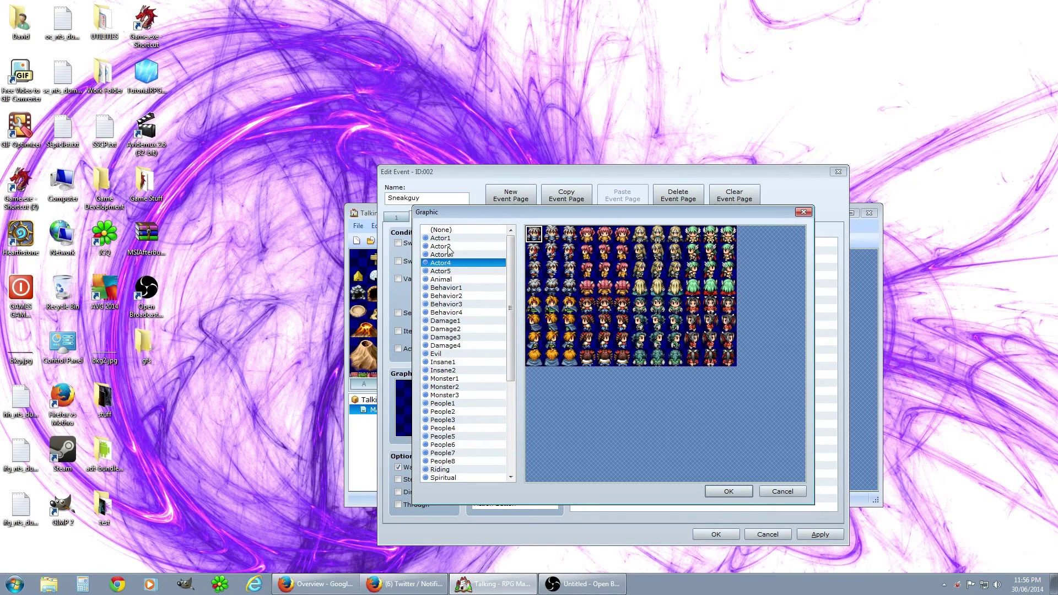
left_click(450, 239)
left_click(451, 246)
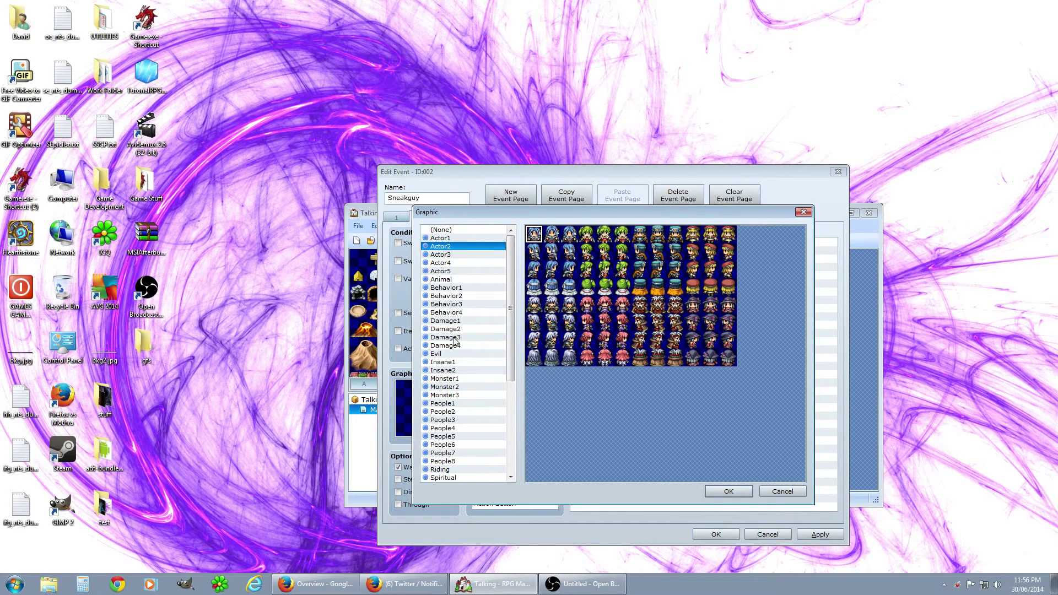
left_click(441, 296)
left_click(449, 271)
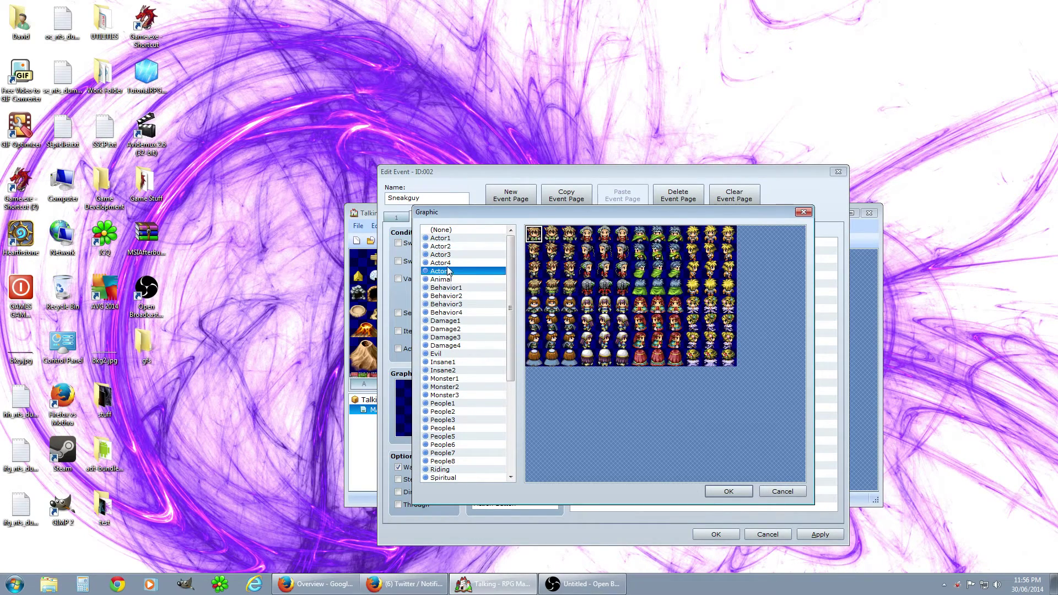
left_click(657, 236)
left_click(729, 492)
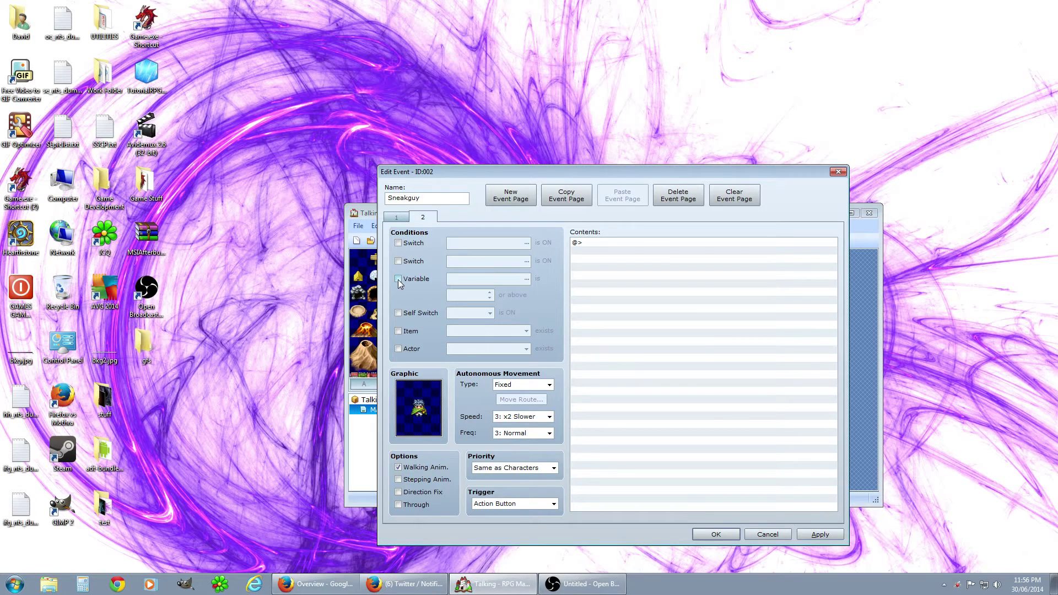
Step: Start a Show Text command on Sneakguy's second page with the teal-haired face from the second row of Actor4
double_click(626, 242)
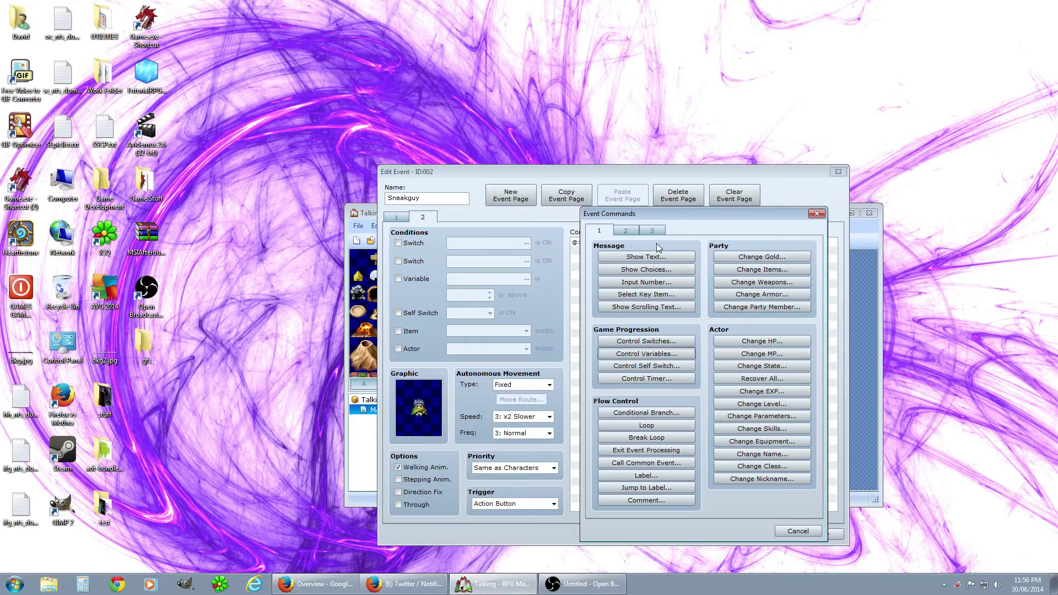
left_click(648, 257)
double_click(585, 358)
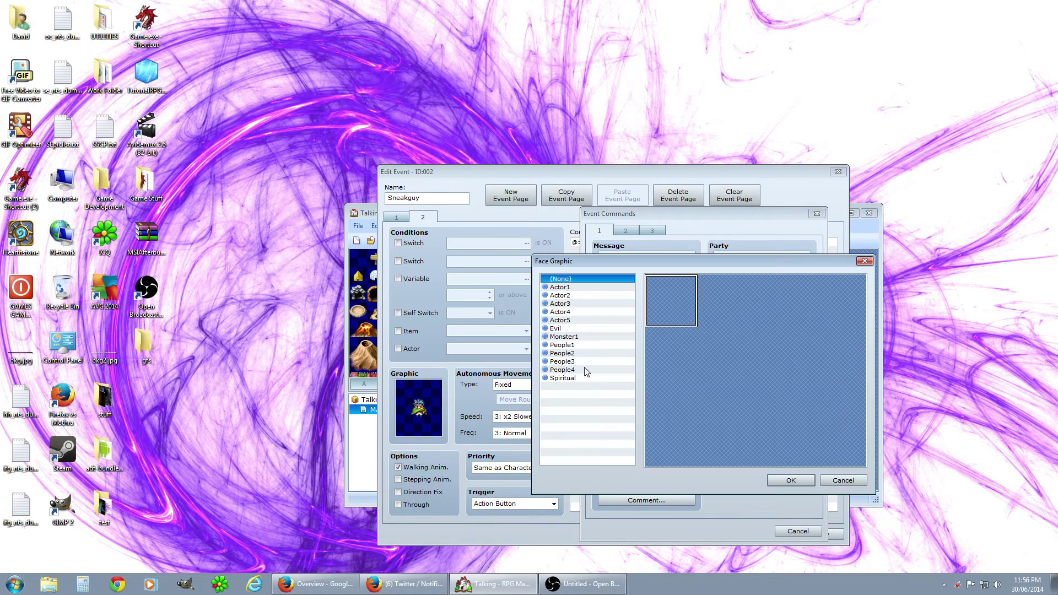
left_click(574, 321)
left_click(573, 312)
left_click(573, 304)
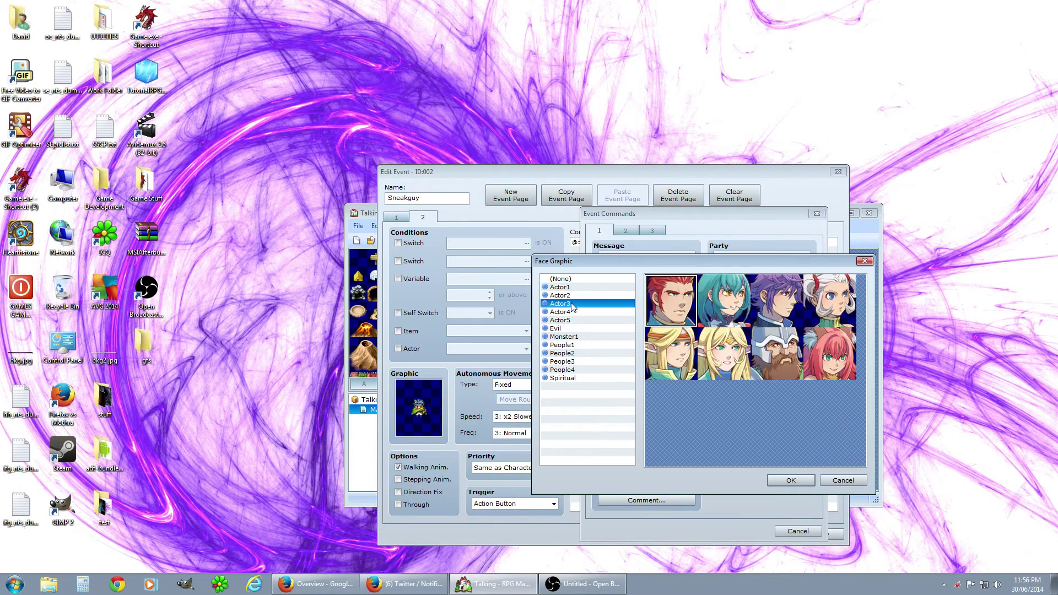
left_click(573, 312)
left_click(778, 354)
left_click(792, 480)
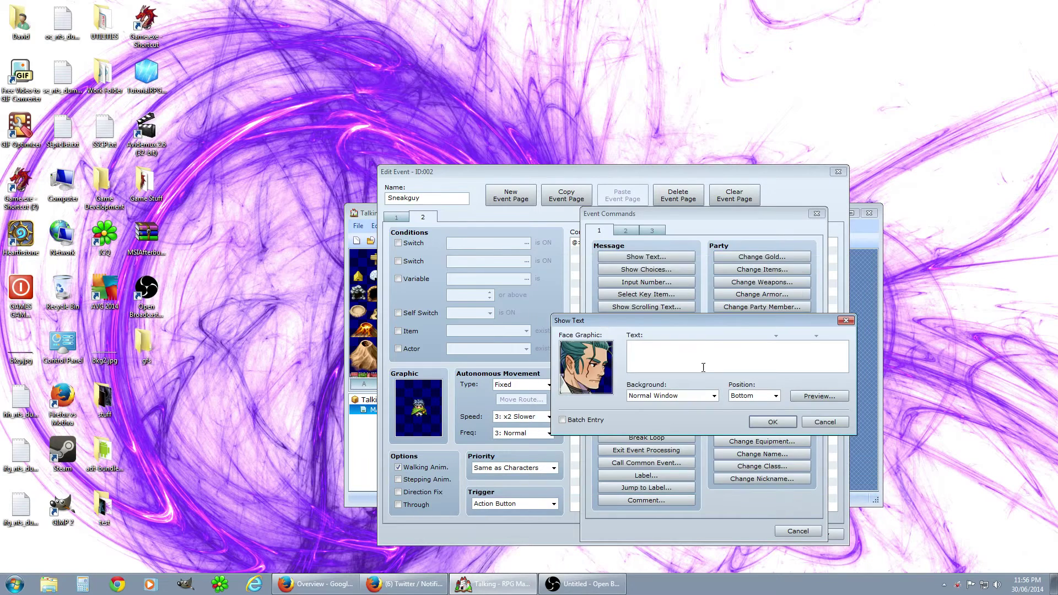
Step: Enter the message "I stole your hamburgers", preview it, add it to the second page, and apply and close the event
left_click(701, 364)
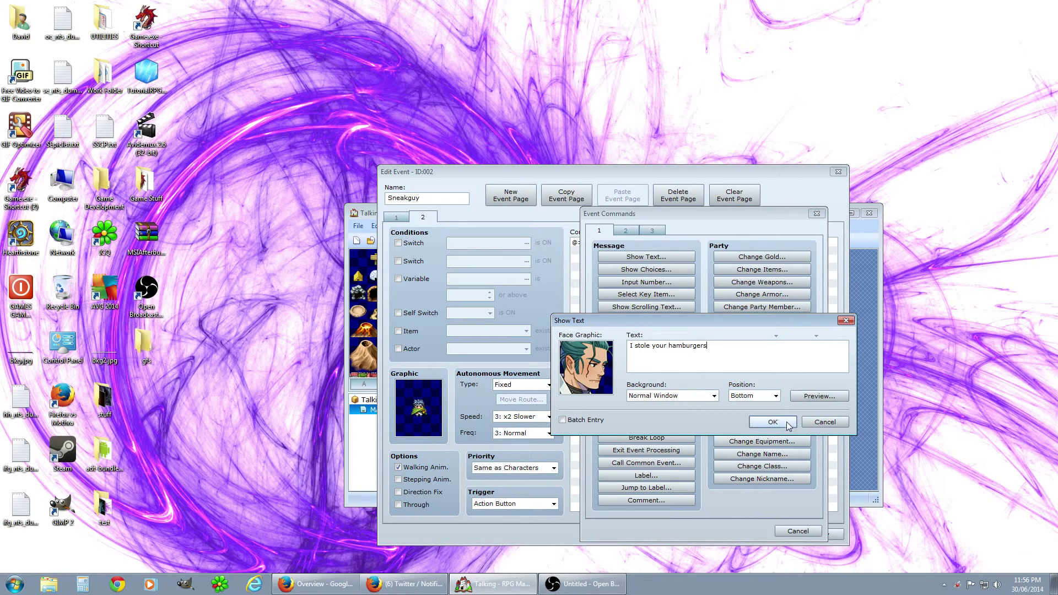
left_click(818, 397)
left_click(824, 418)
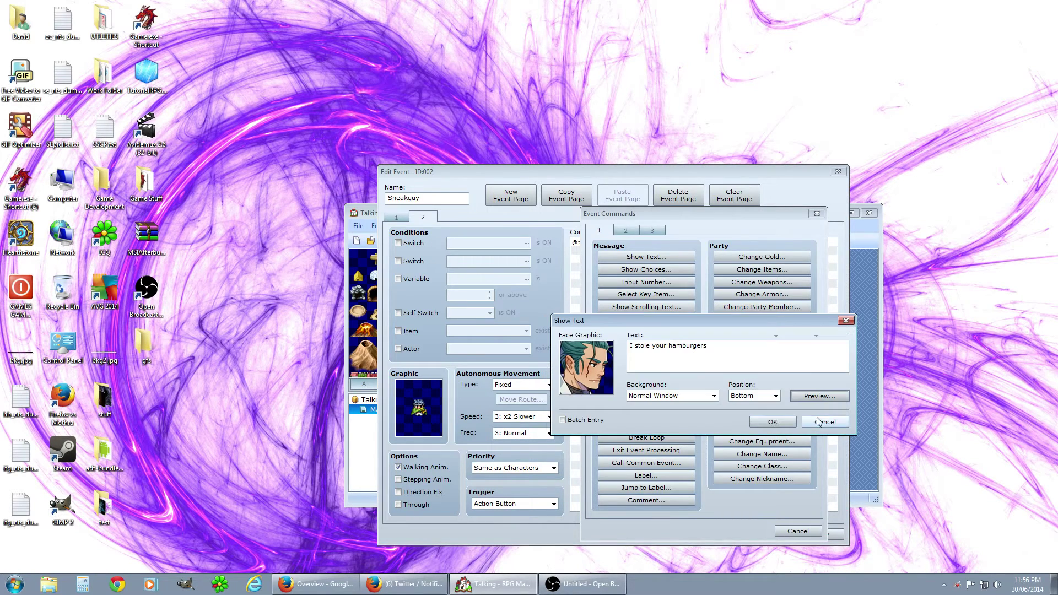
left_click(772, 423)
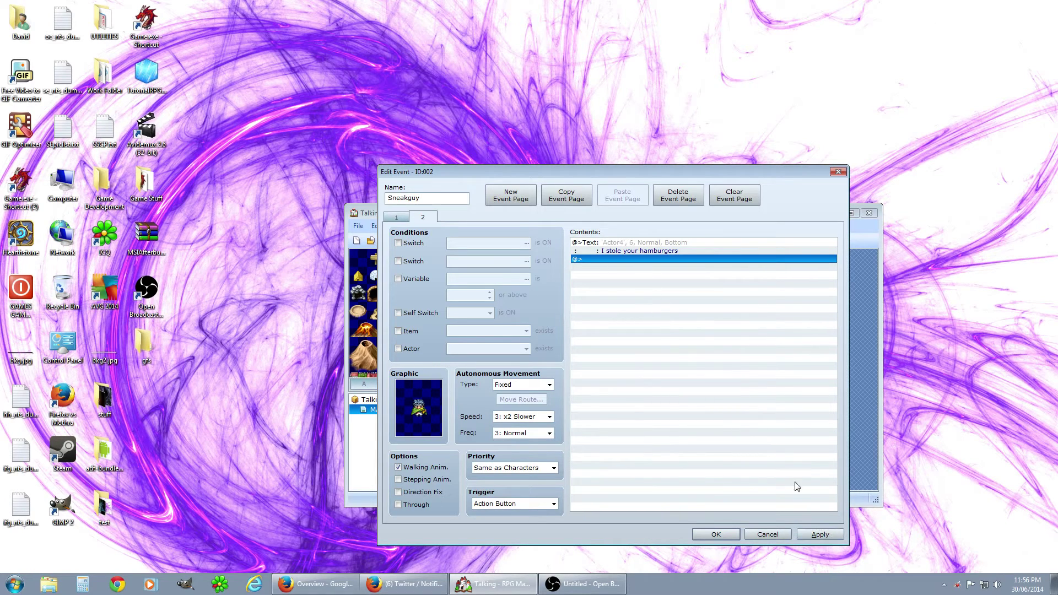
left_click(827, 536)
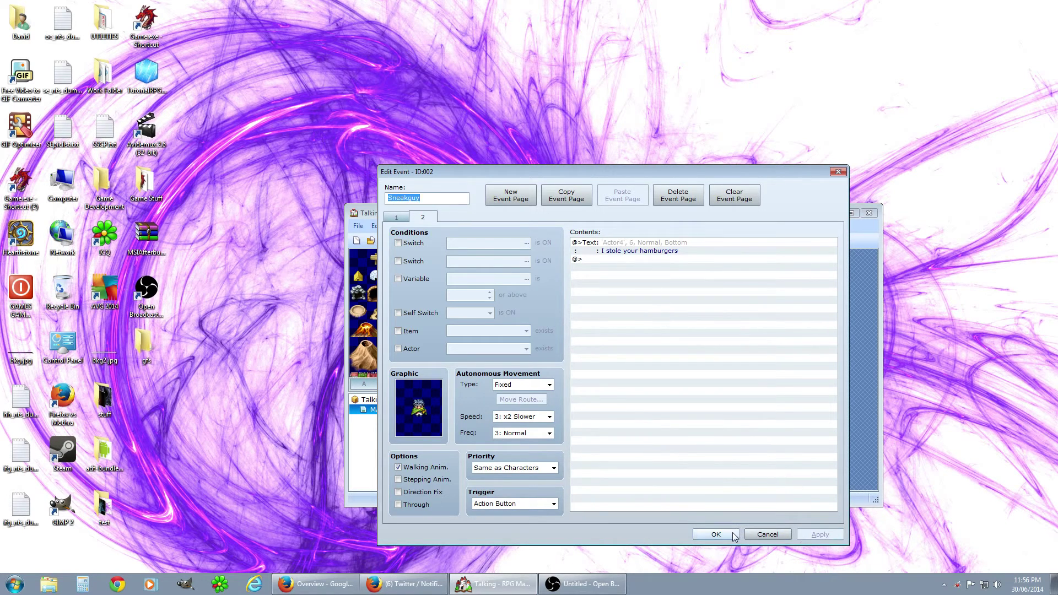
left_click(734, 536)
Step: Start a playtest, saving the changes to the Talking project, and begin a new game
left_click(760, 240)
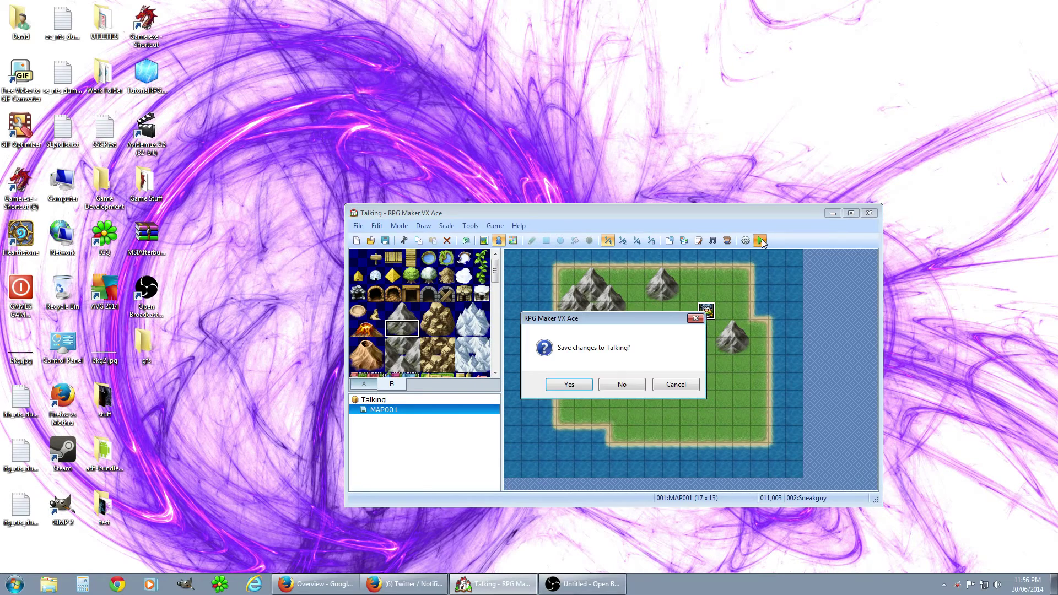
left_click(574, 385)
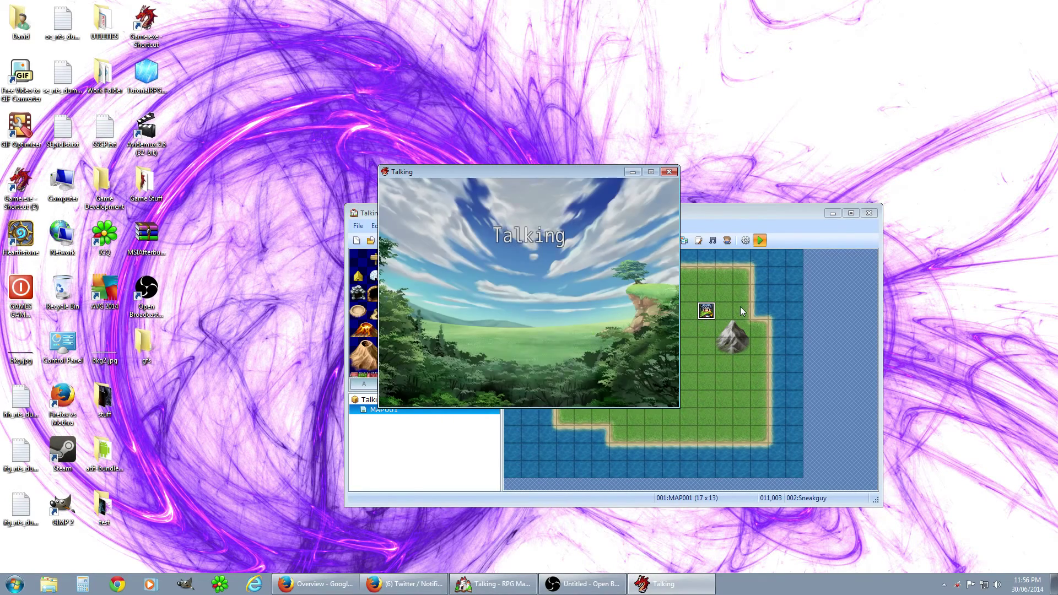
key("Return")
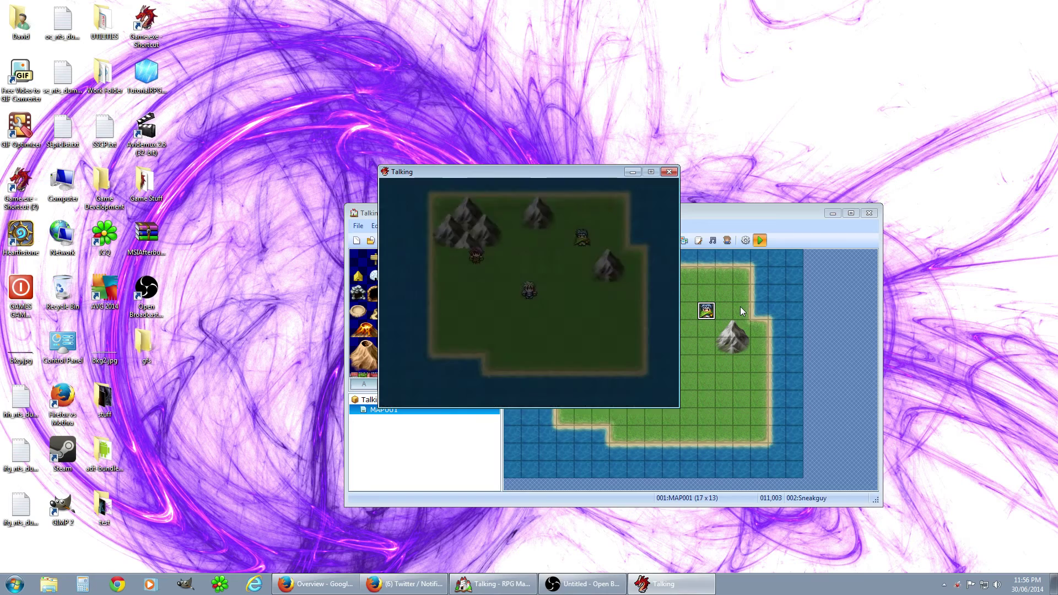
Step: Walk the player to Purplehairguy and talk to him twice, advancing through both sides of the dialogue
key("Right")
key("Right")
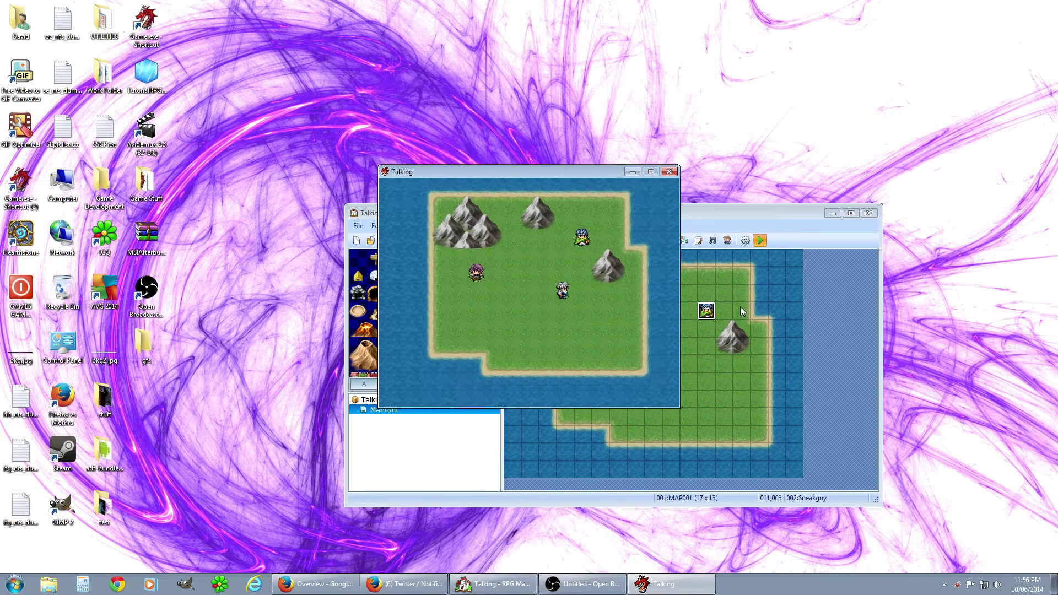
key("Left")
key("Left")
key("Left")
key("Left")
key("Return")
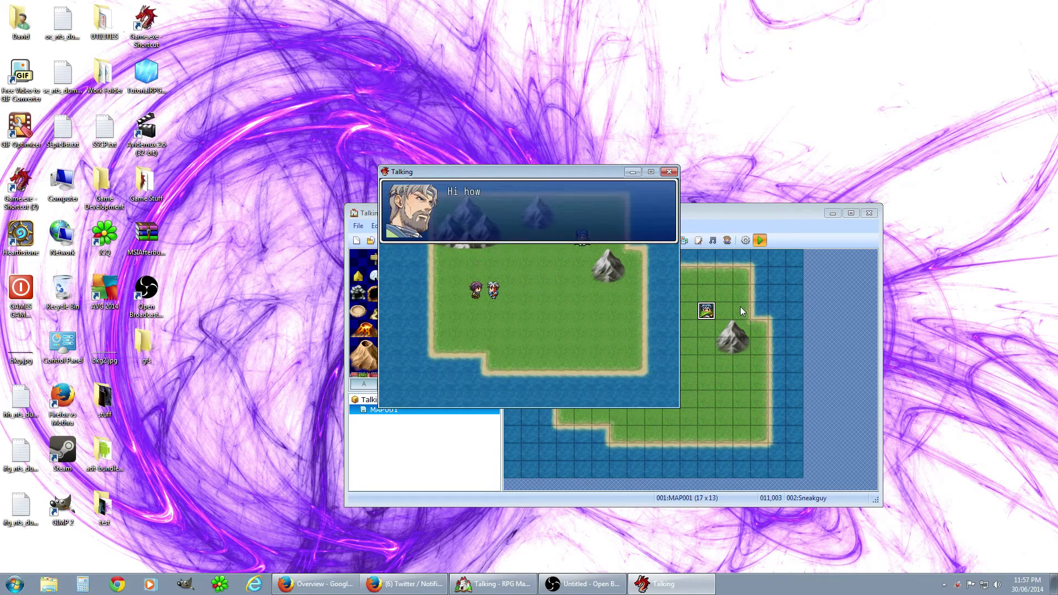
key("Return")
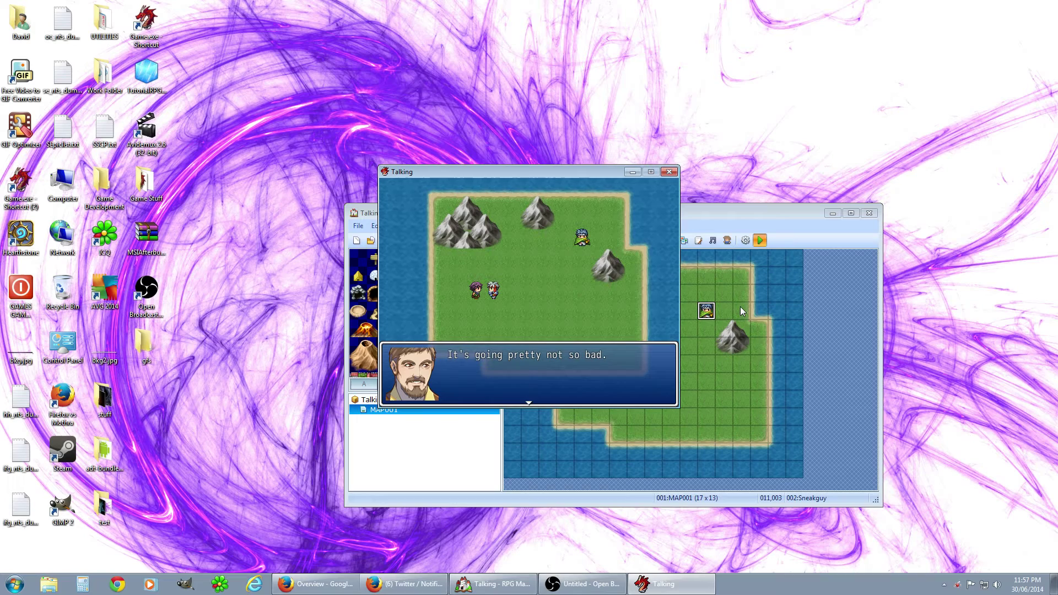
key("Return")
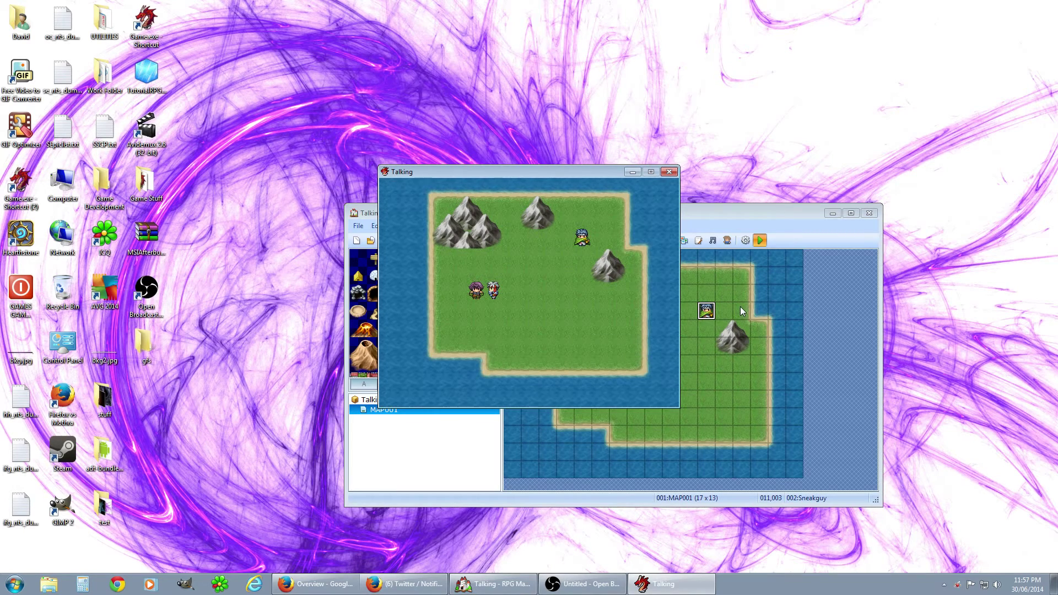
key("Return")
key("Return")
key("Return")
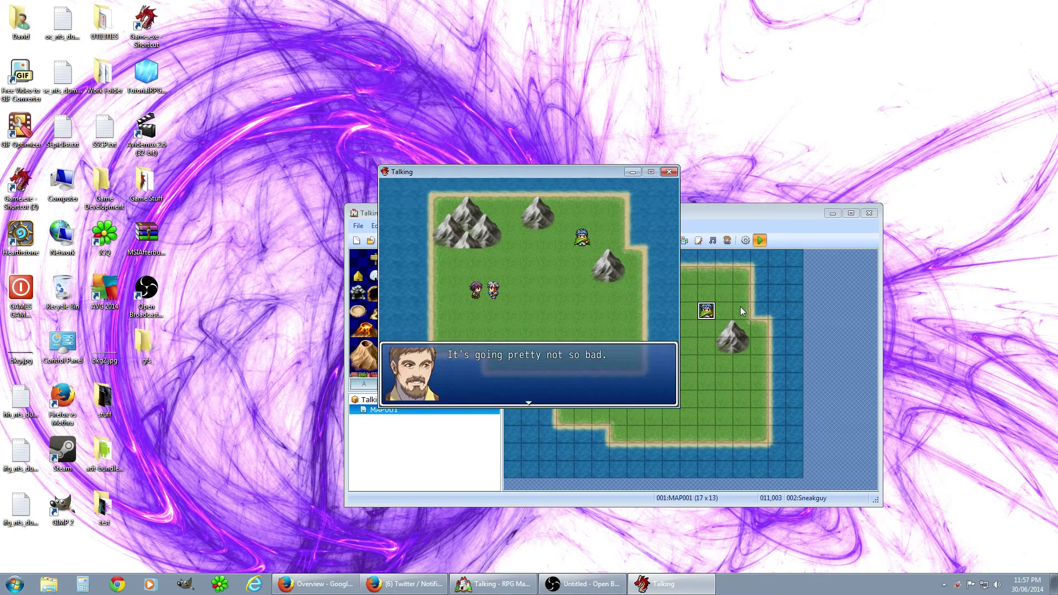
key("Return")
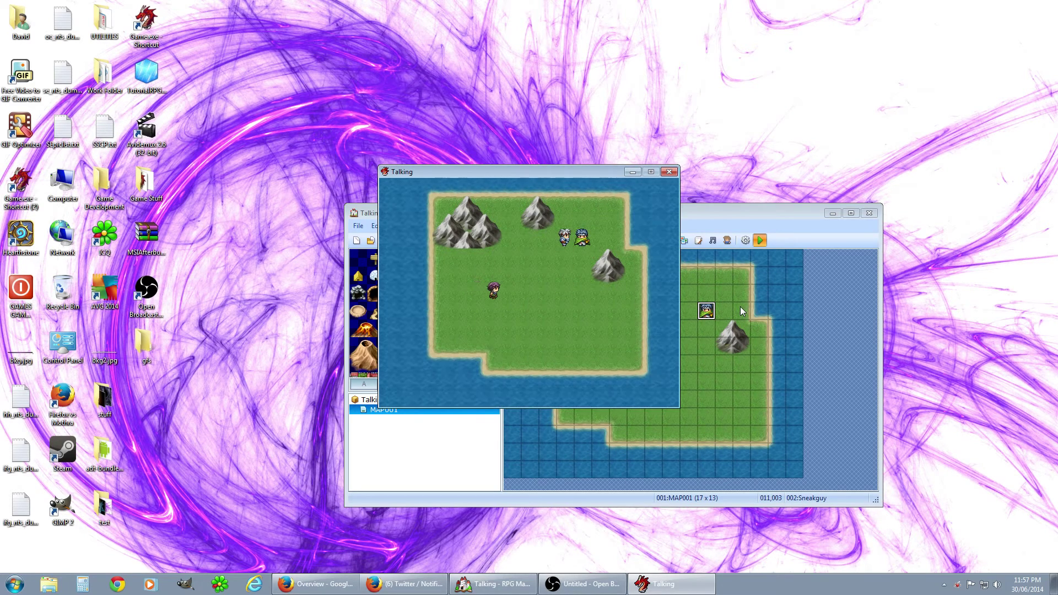
Step: Talk to Sneakguy in the playtest to check which page's message plays, and close the game window
key("Return")
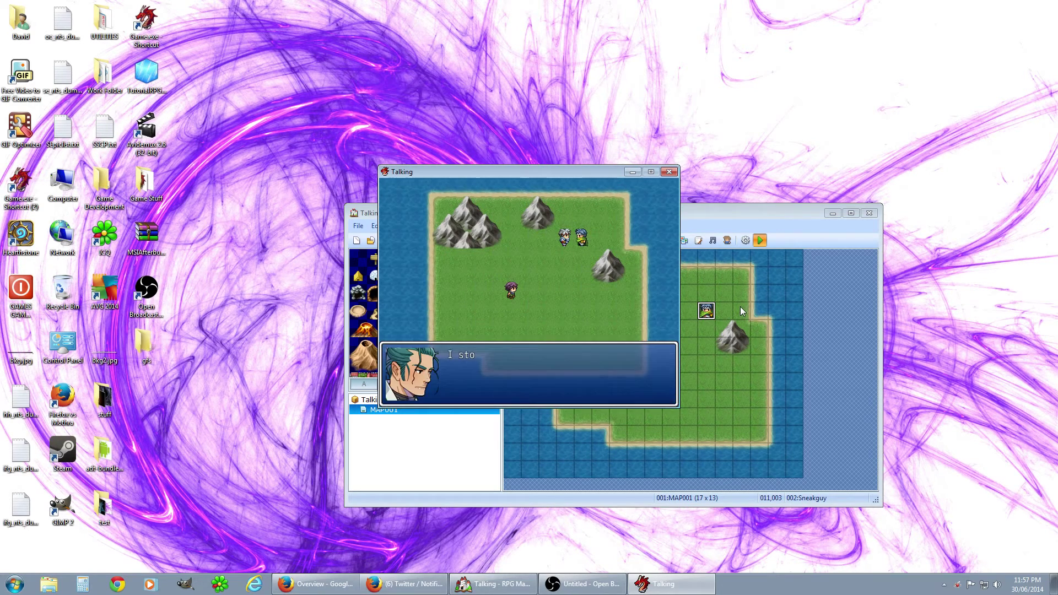
key("Return")
key("Return")
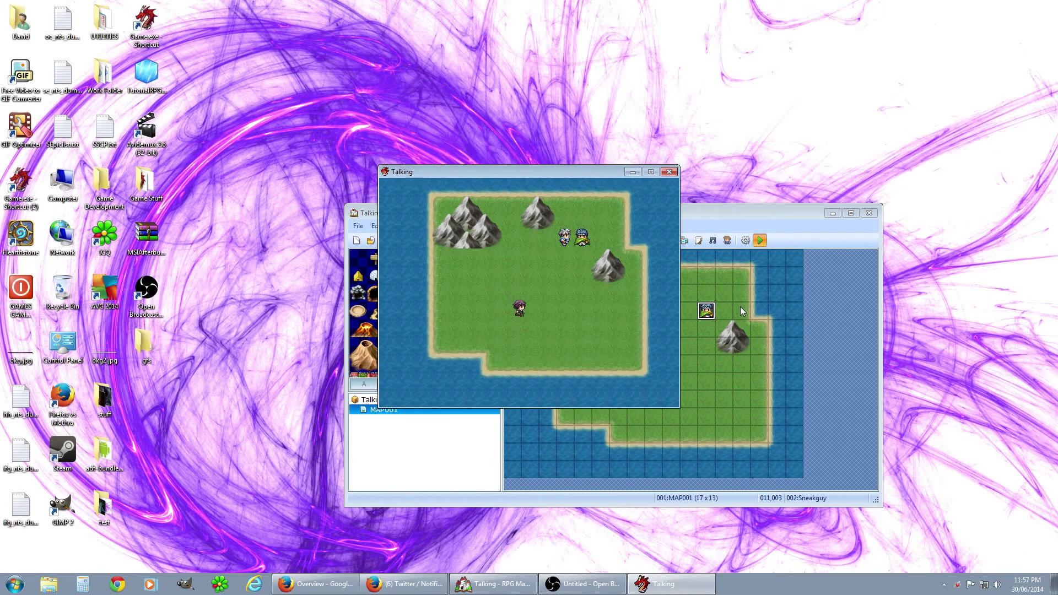
left_click(669, 172)
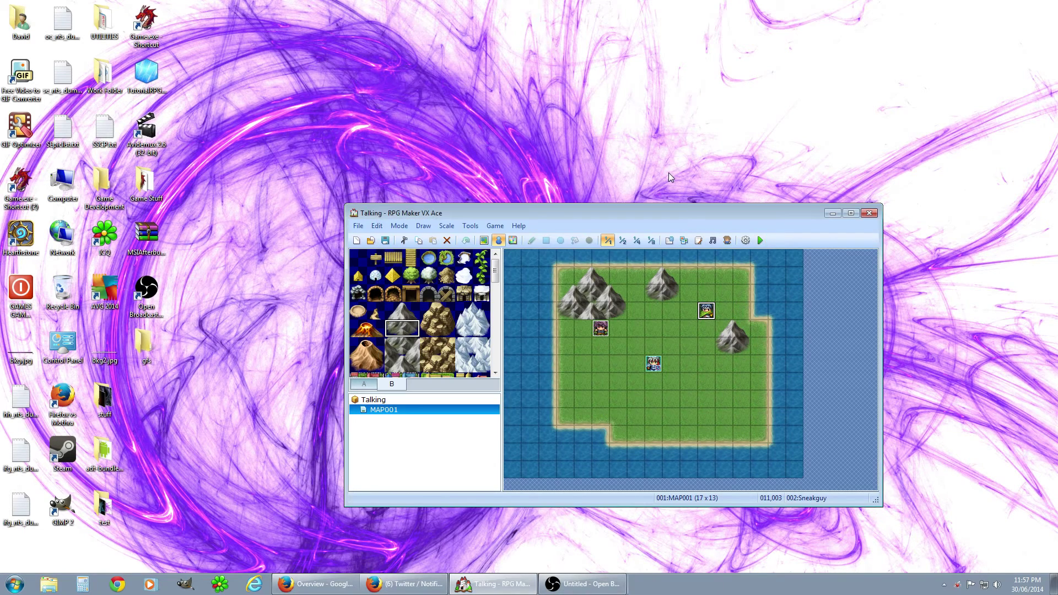
Step: Reopen the Sneakguy event, copy its first page, and paste the copy after page 2 as page 3
double_click(706, 312)
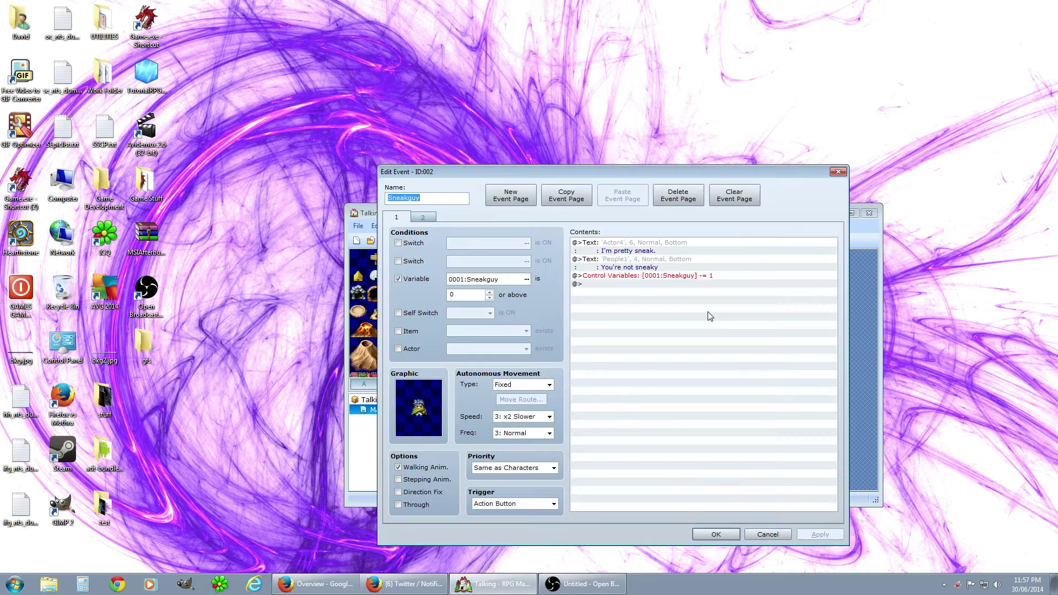
left_click(431, 220)
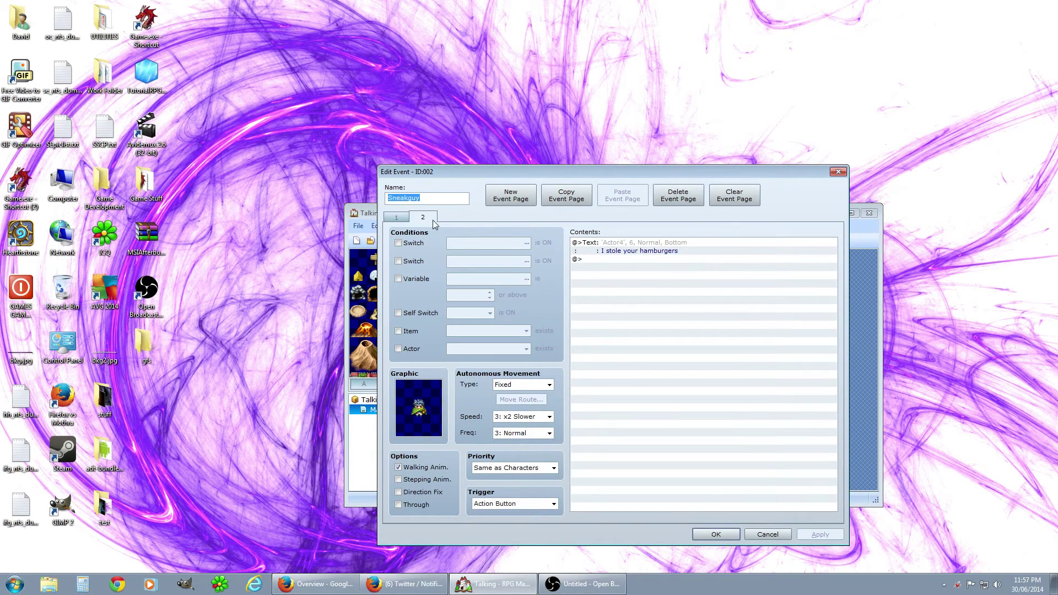
left_click(394, 219)
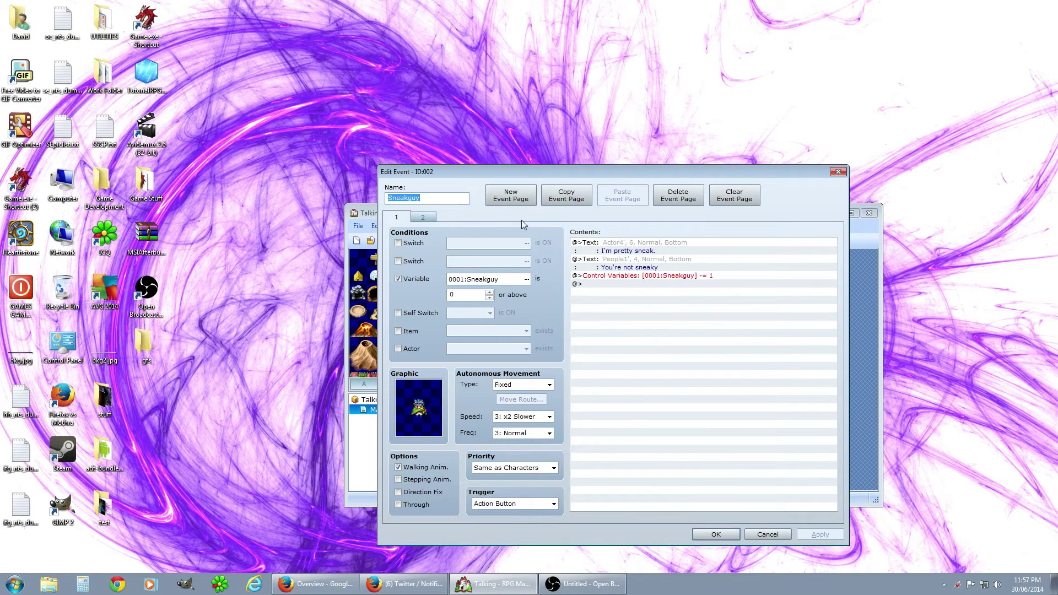
left_click(576, 201)
left_click(427, 217)
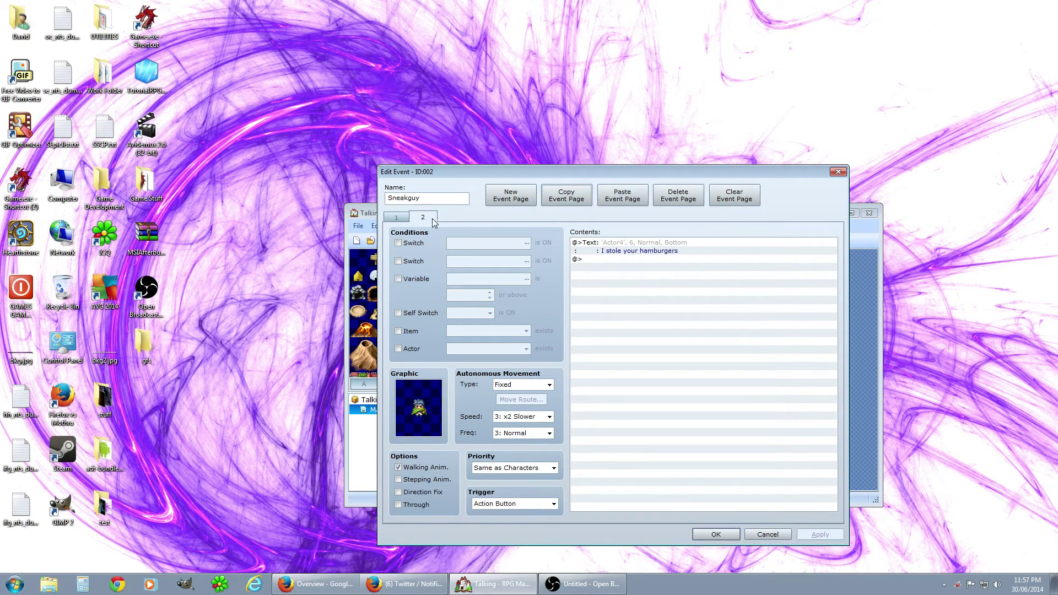
left_click(628, 199)
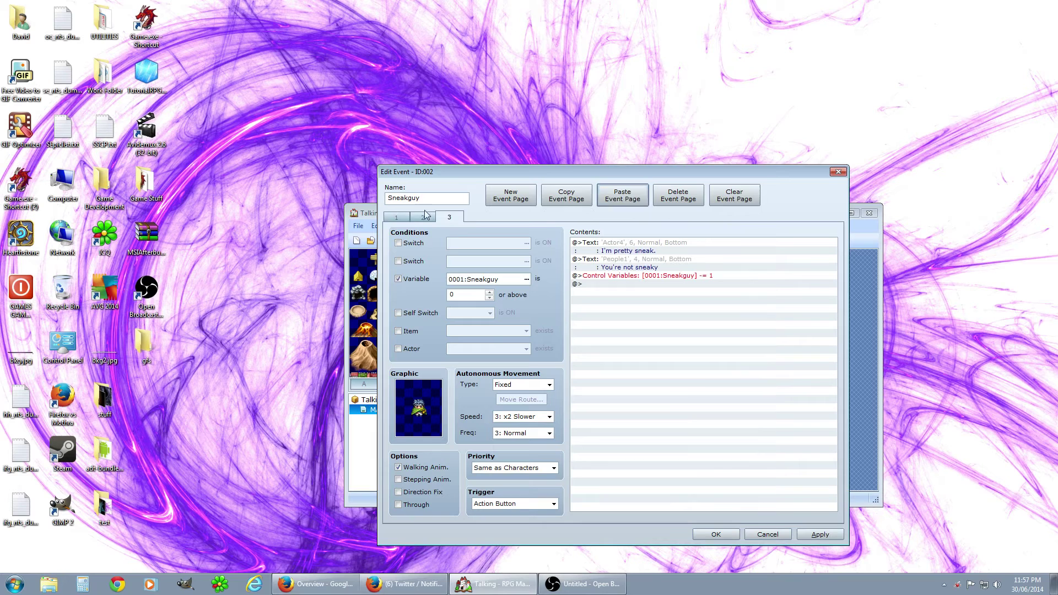
Step: Compare Sneakguy's three event pages and delete the original first page
left_click(400, 219)
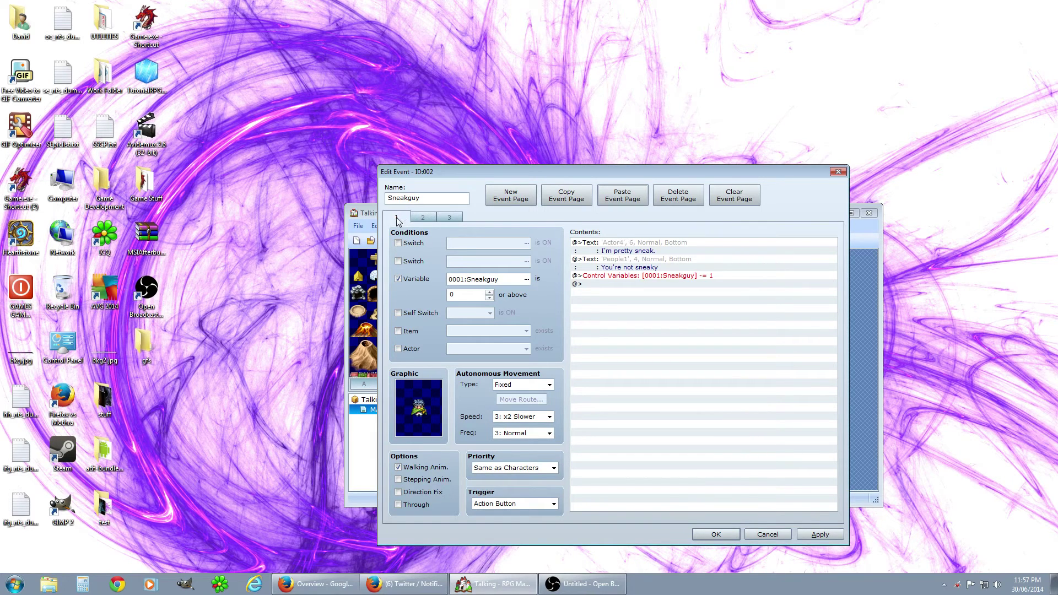
left_click(429, 219)
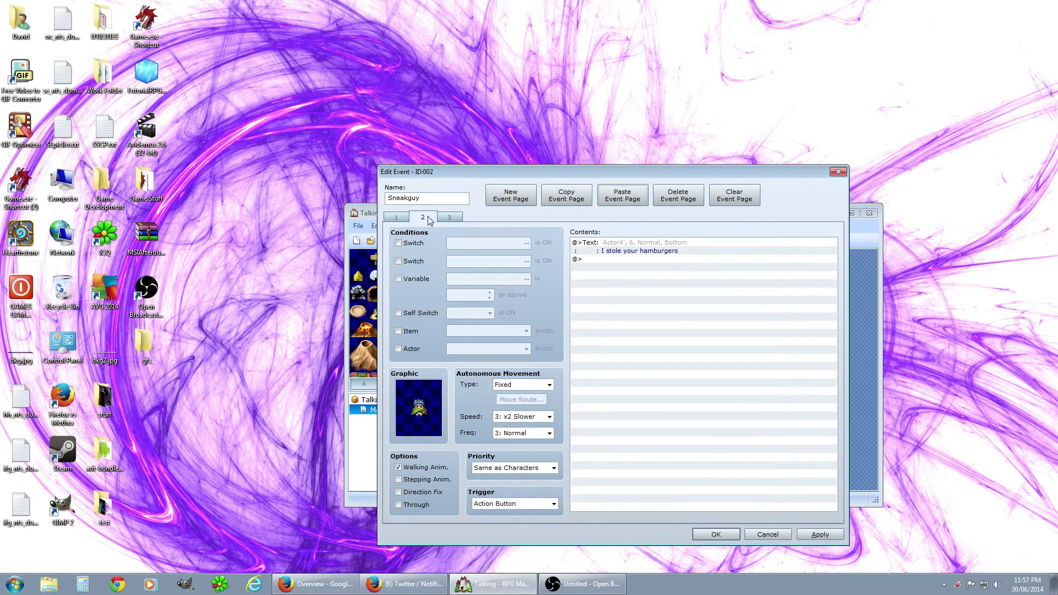
left_click(448, 220)
left_click(424, 219)
left_click(450, 220)
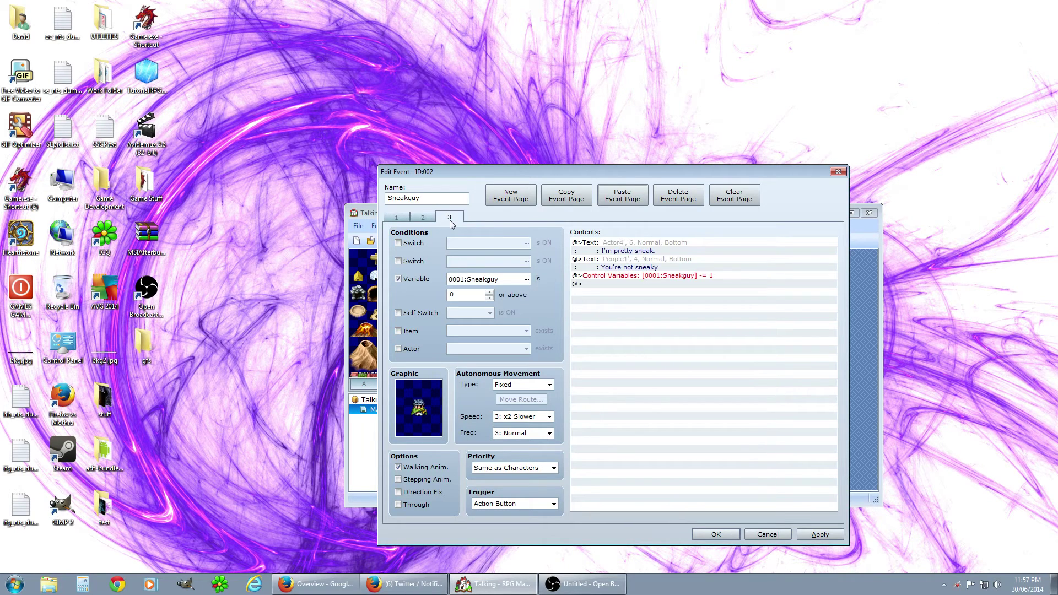
left_click(402, 220)
left_click(679, 195)
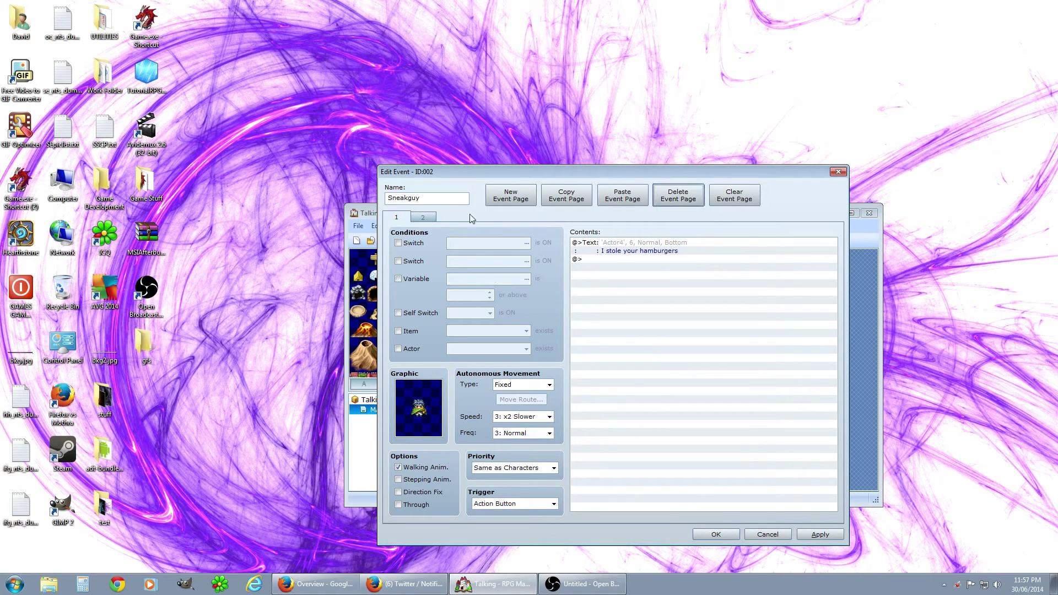
Step: Check both Sneakguy event pages, apply the event changes, and start a playtest, saving the Talking project
left_click(418, 220)
left_click(397, 219)
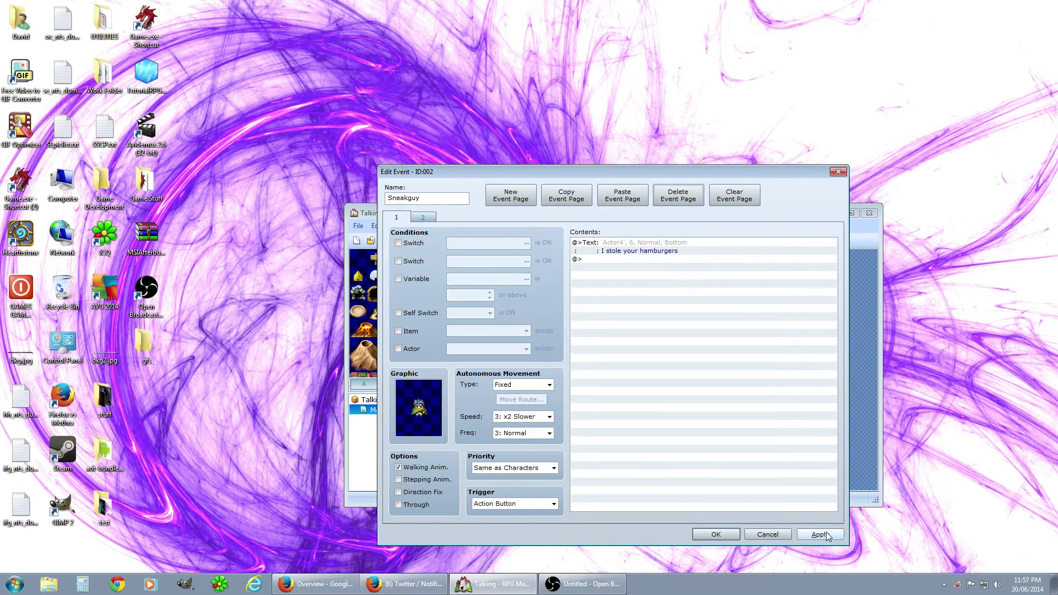
left_click(726, 535)
left_click(760, 240)
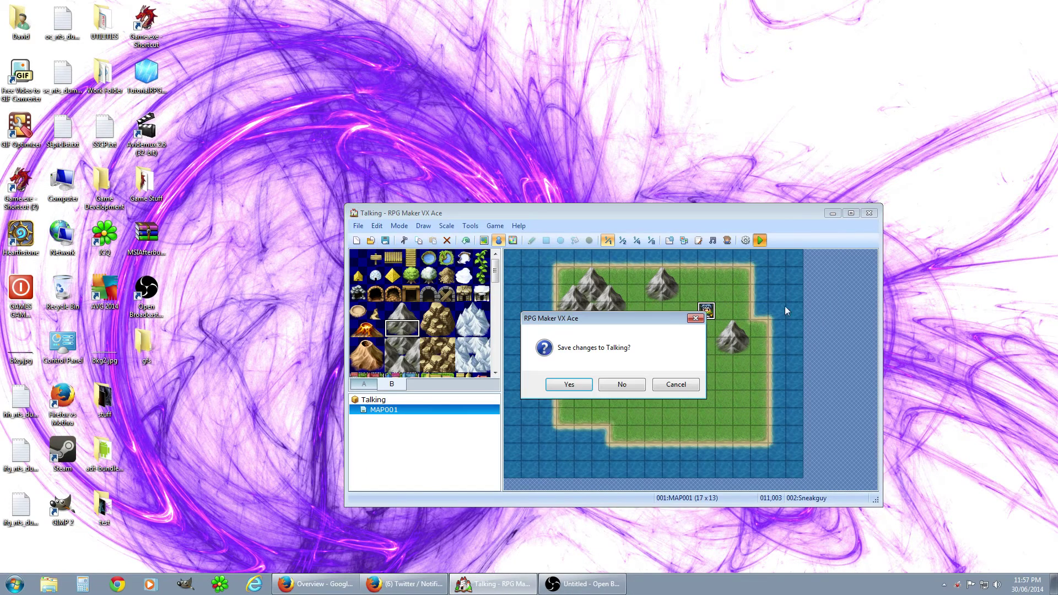
left_click(576, 383)
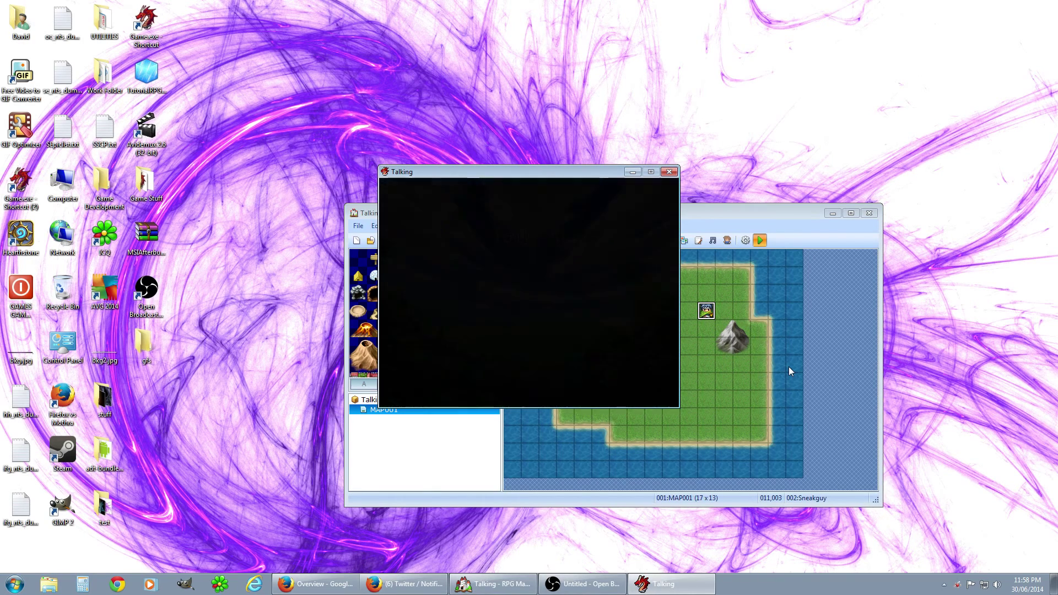
Step: Walk the player up to Sneakguy in the playtest and talk to him, advancing through both sides of the dialogue
key("Right")
key("Right")
key("Up")
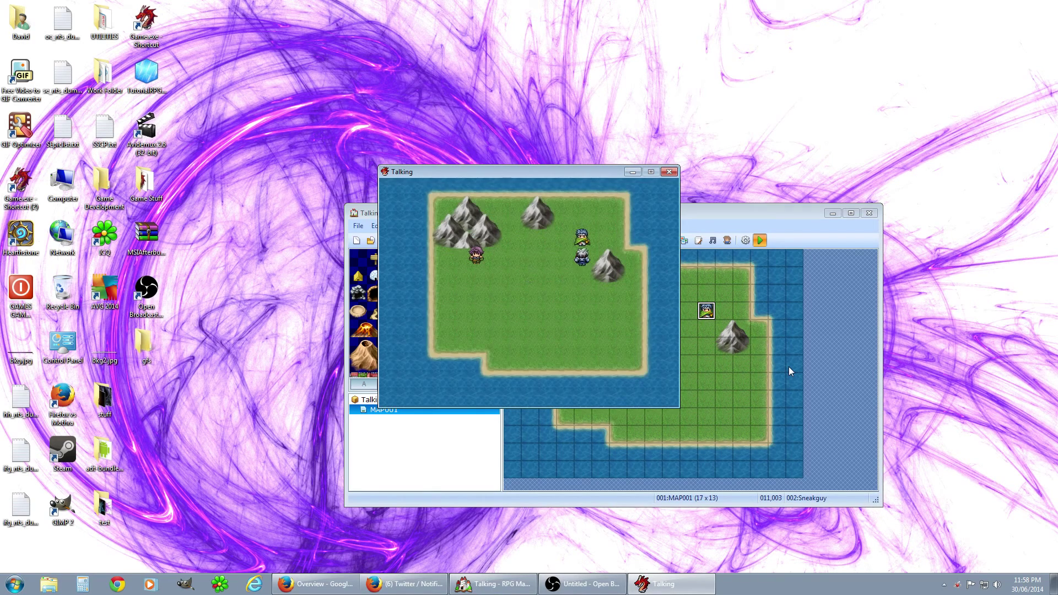
key("Return")
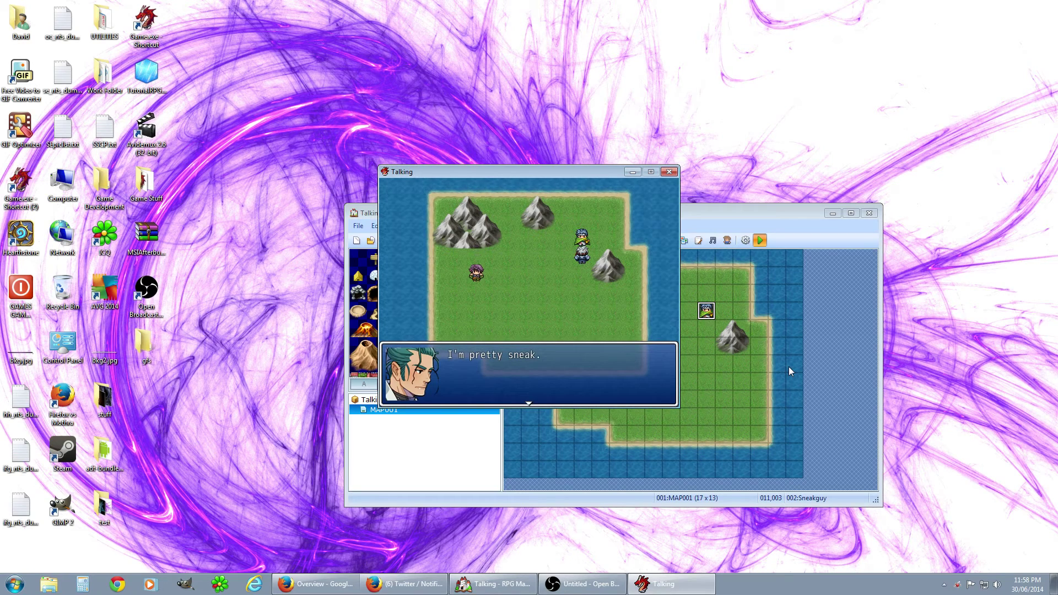
key("Return")
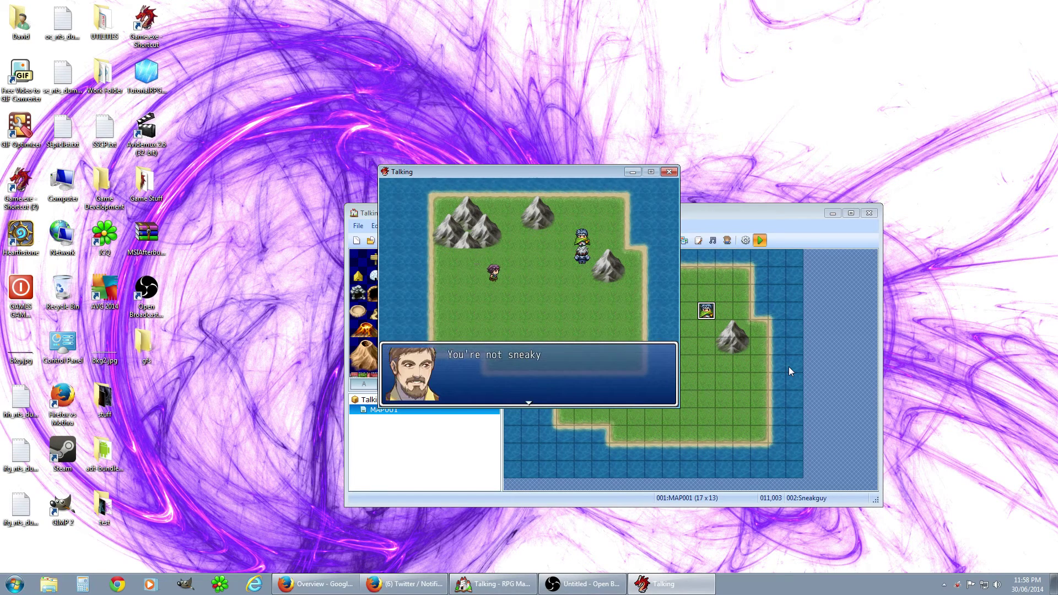
key("Return")
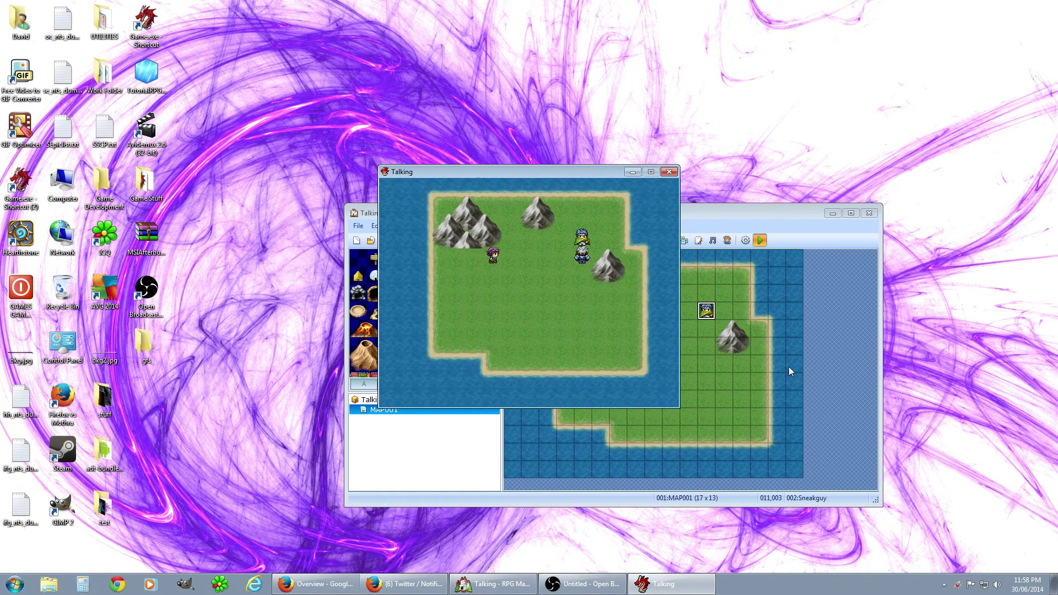
Step: Talk to Sneakguy repeatedly to check whether his message changes between talks, and close the game window
key("Return")
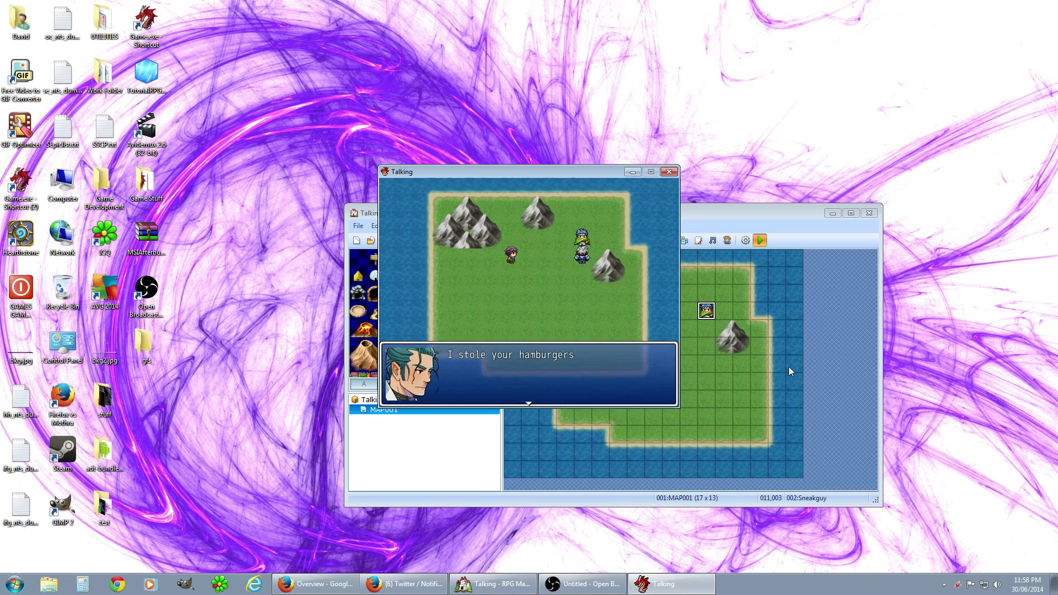
key("Return")
key("Return")
key("Return")
key("Return")
key("Return")
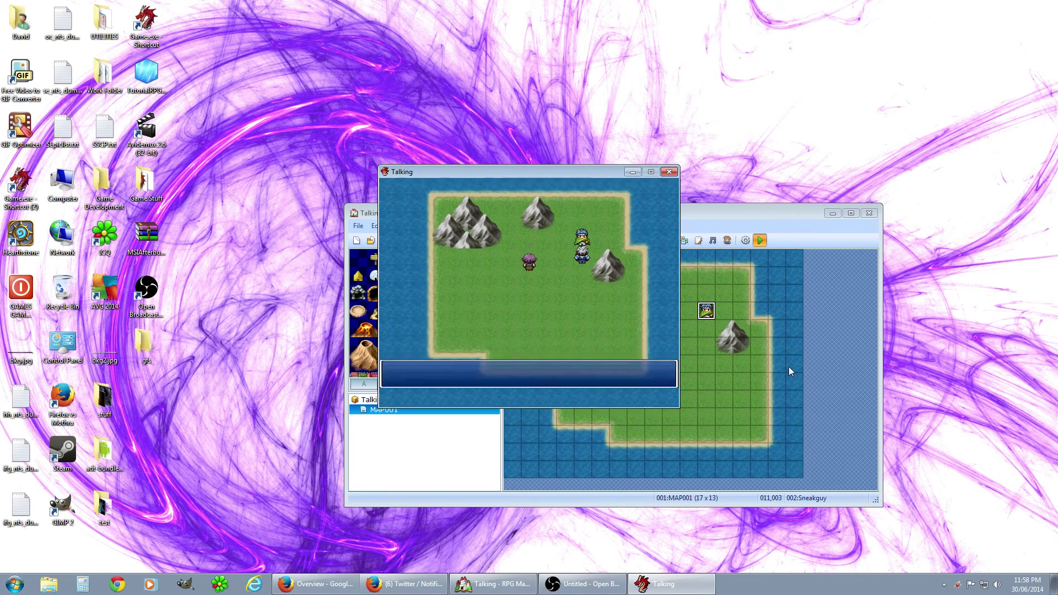
key("Return")
key("Return")
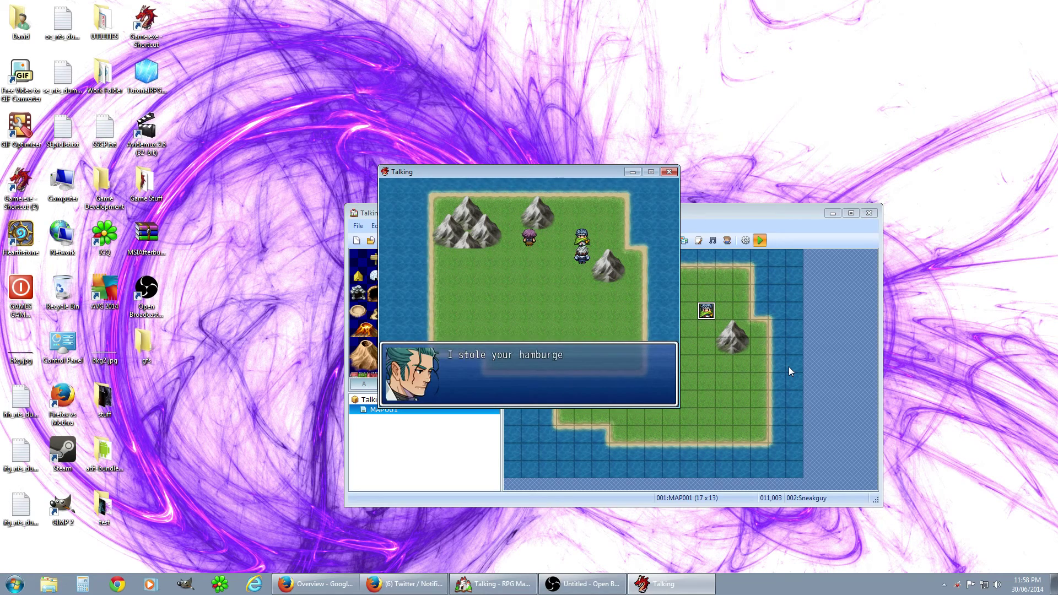
key("Return")
left_click(670, 172)
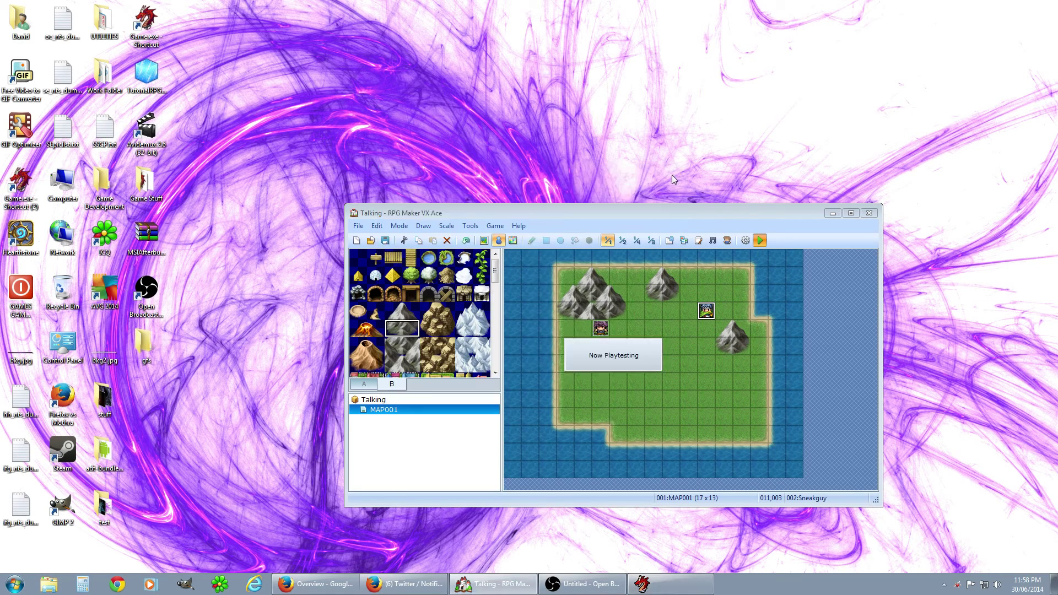
Step: Add a Control Variables command after the hamburgers text on Sneakguy's page 1 that adds 1 to variable 0001:Sneakguy, and apply the event
double_click(707, 311)
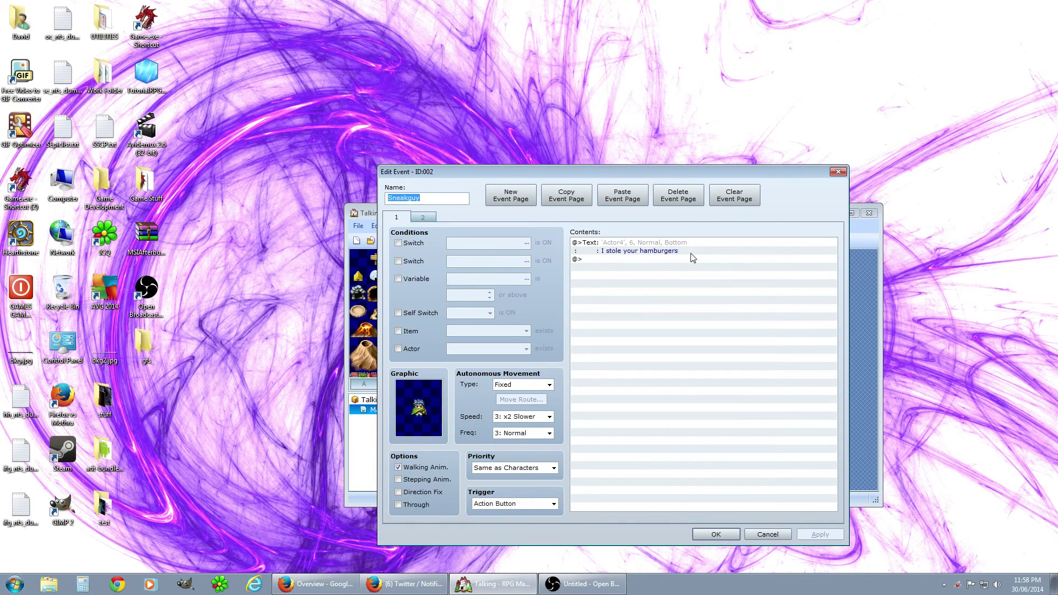
right_click(610, 263)
double_click(602, 259)
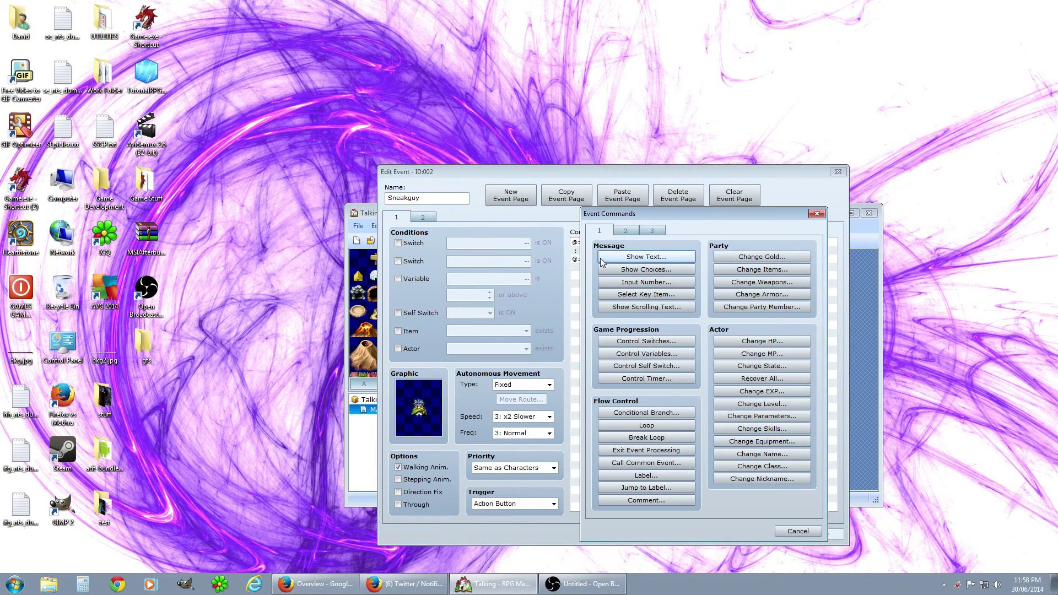
left_click(629, 355)
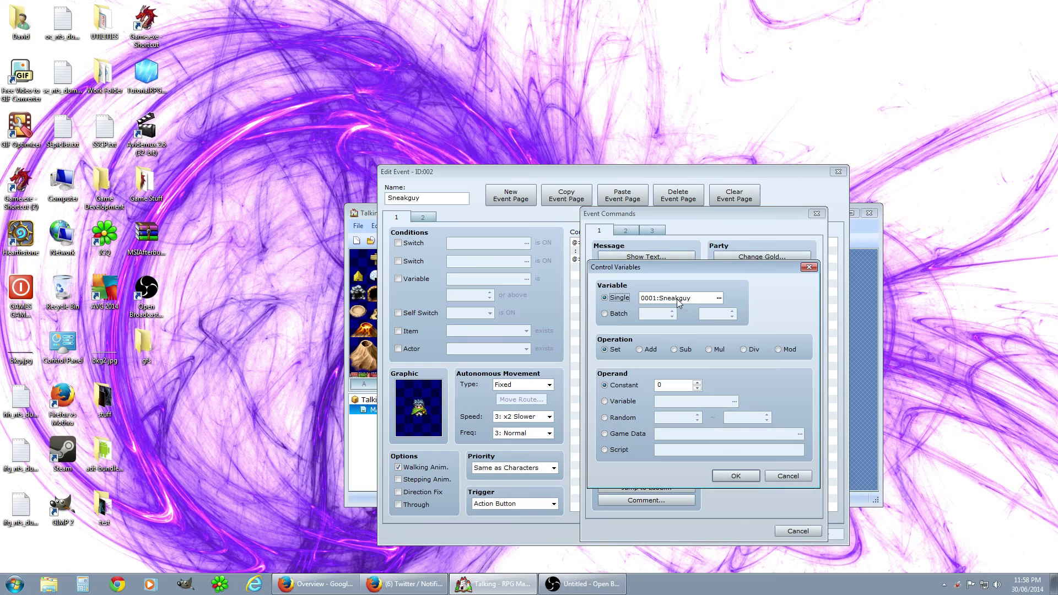
left_click(639, 349)
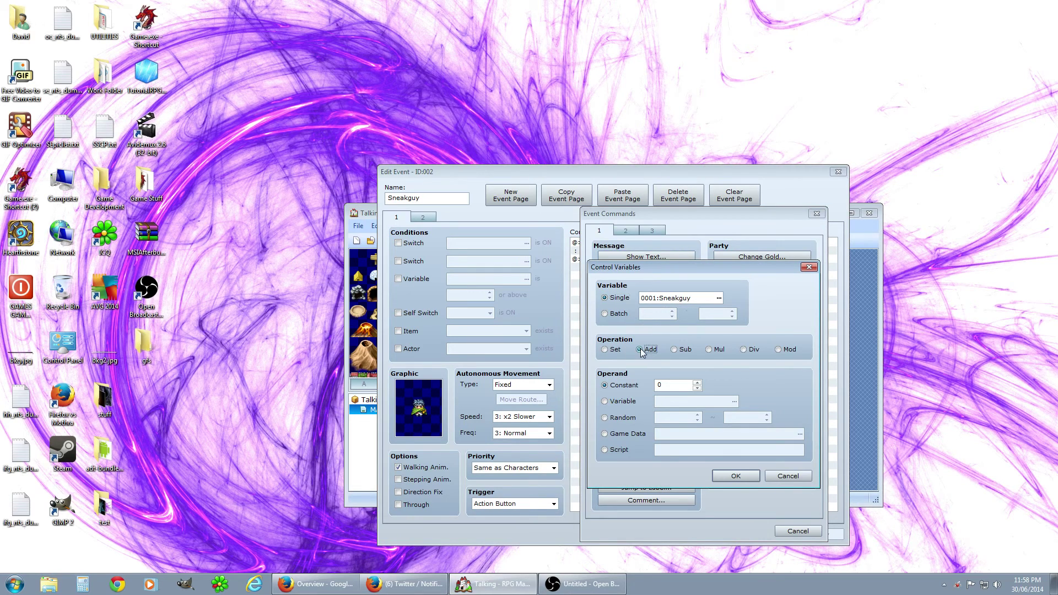
left_click(697, 383)
left_click(737, 477)
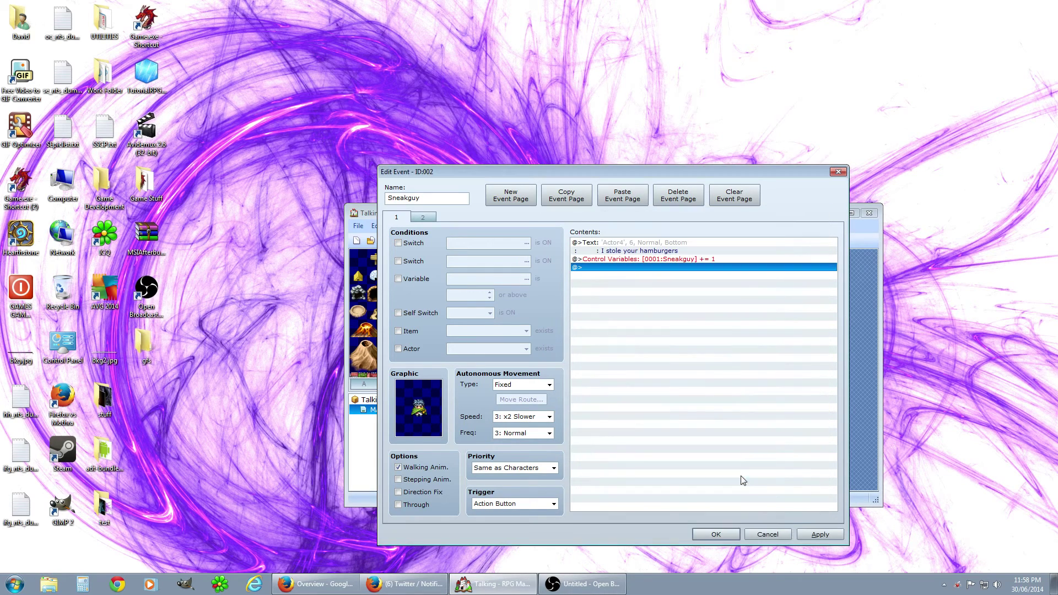
left_click(820, 535)
left_click(708, 532)
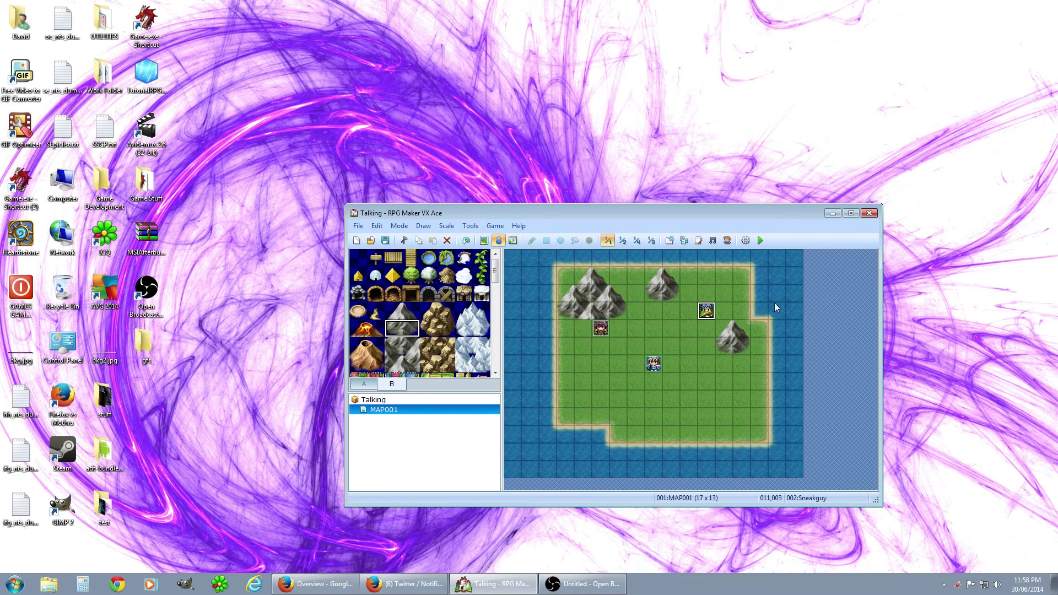
Step: Save the changes to Talking and start a new game in a playtest
left_click(760, 240)
left_click(571, 380)
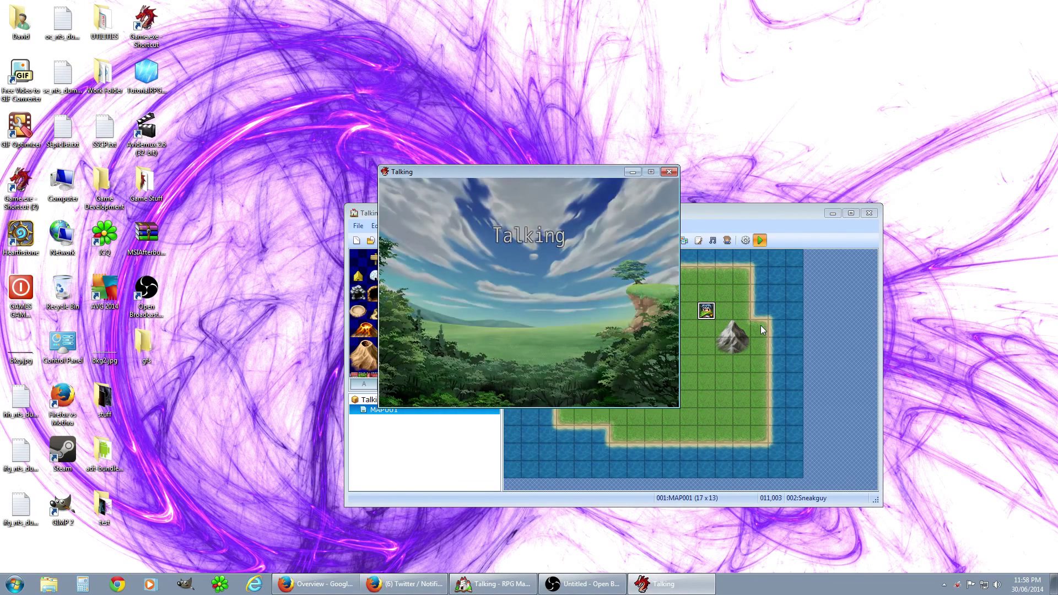
key("Return")
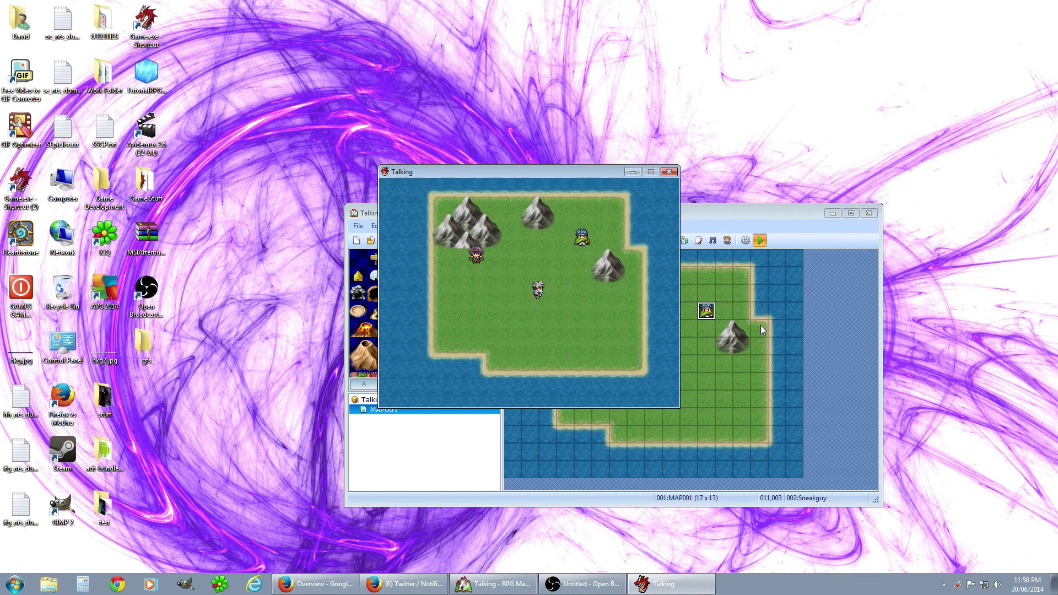
Step: Walk the player to Sneakguy and talk through his successive messages to check the order in which his pages play
key("Right")
key("Right")
key("Up")
key("Up")
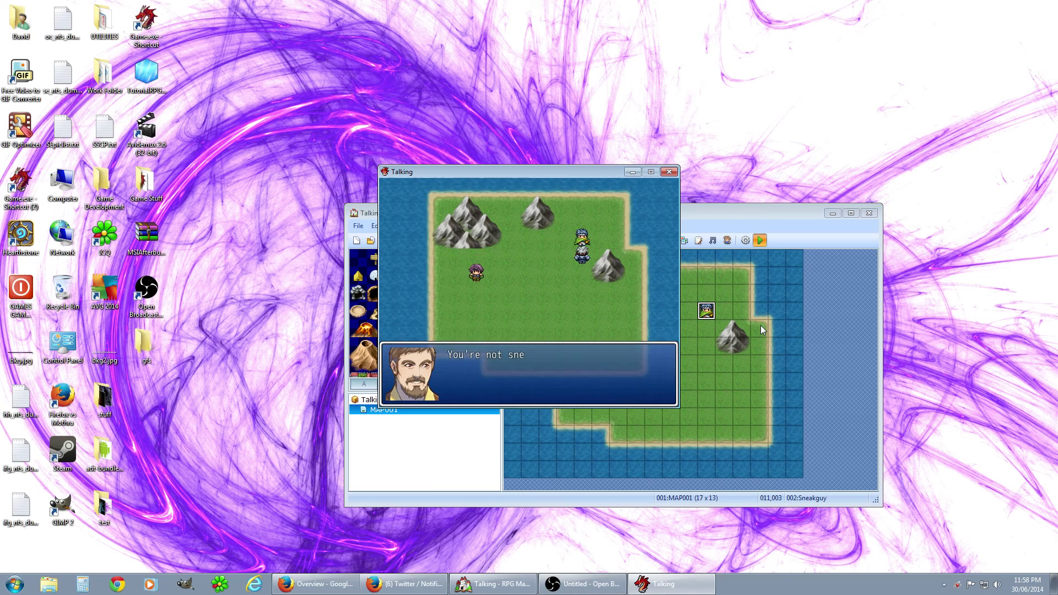
key("Return")
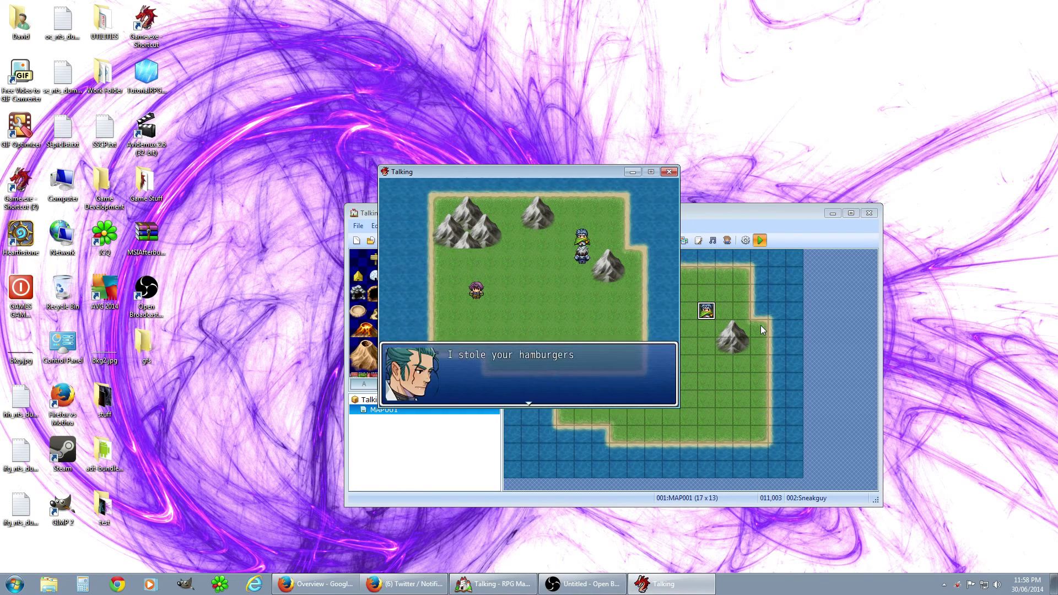
key("Return")
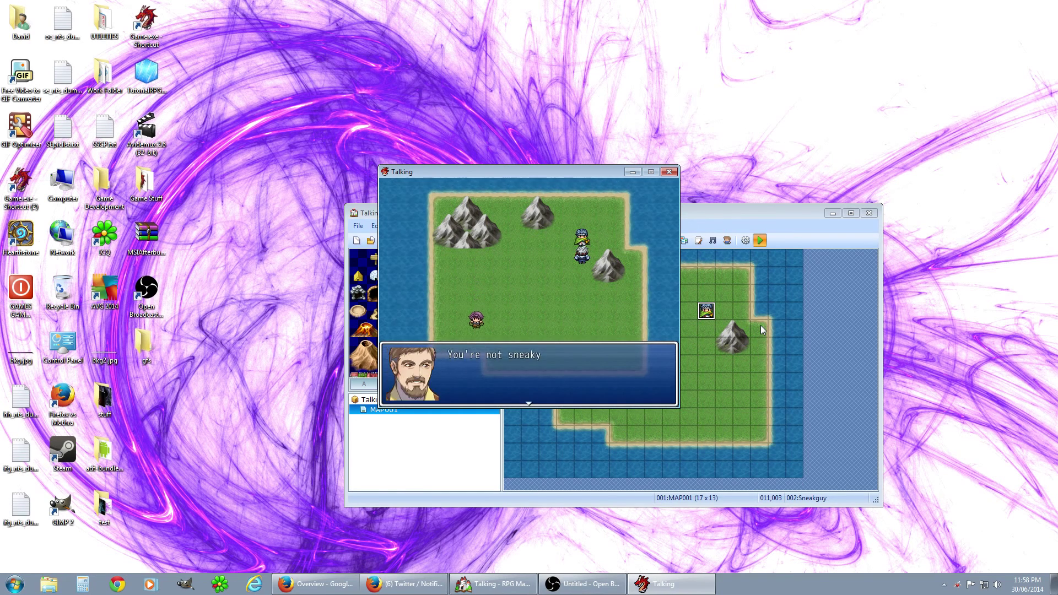
key("Return")
key("Return")
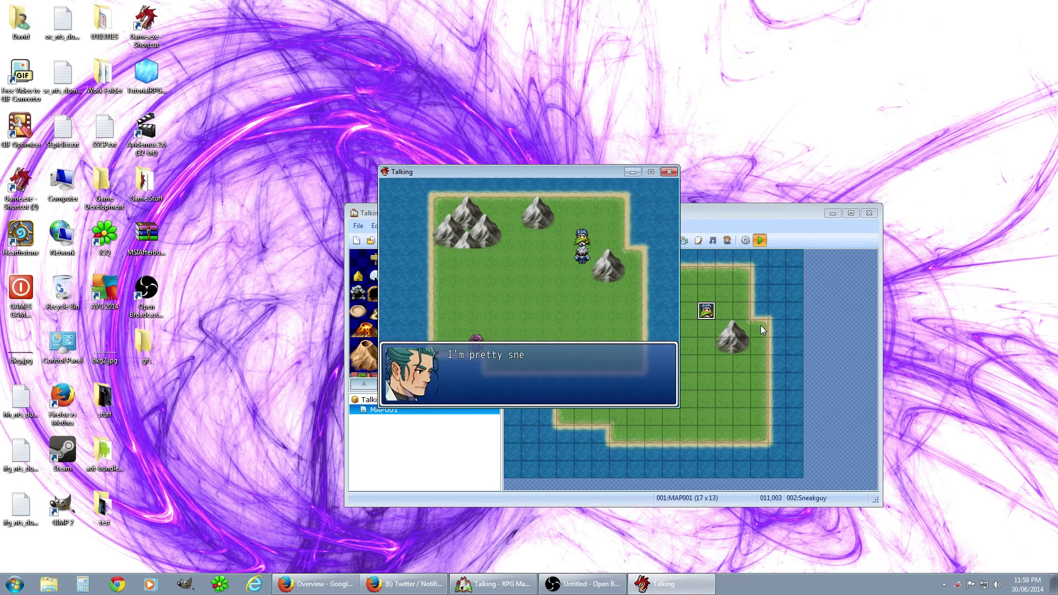
key("Return")
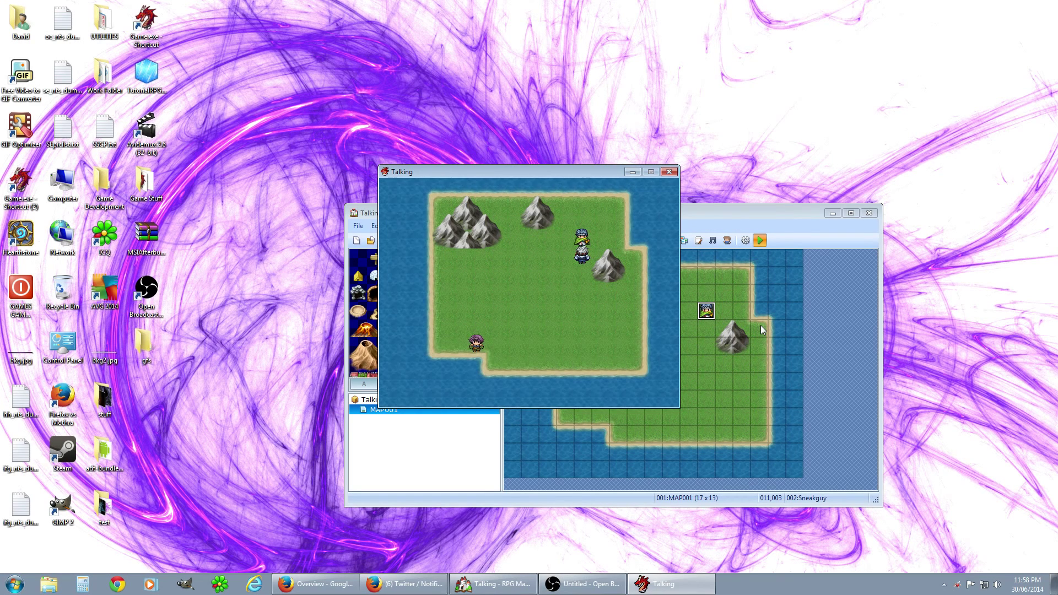